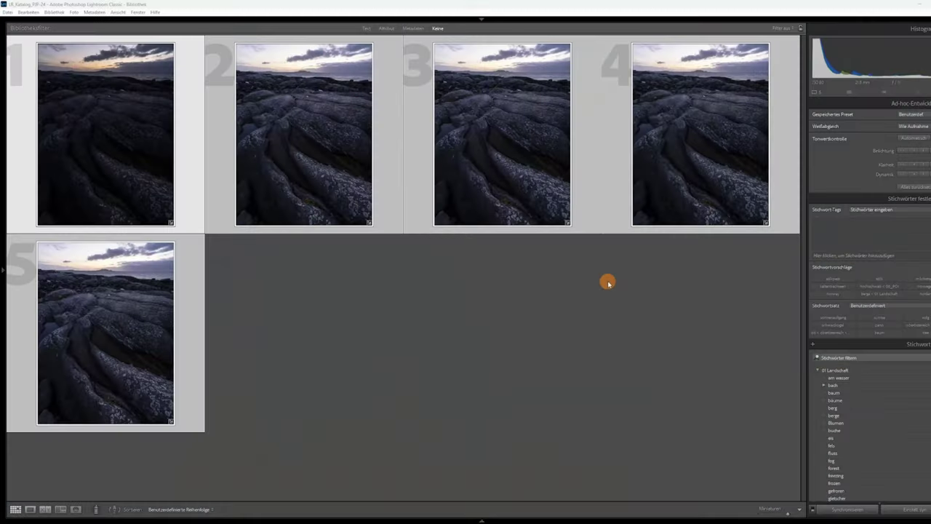
Step: Compare the five rocky-coast shots one by one in the Library grid, ending on the first photo
{"action": "left_click", "coordinate": [150, 145]}
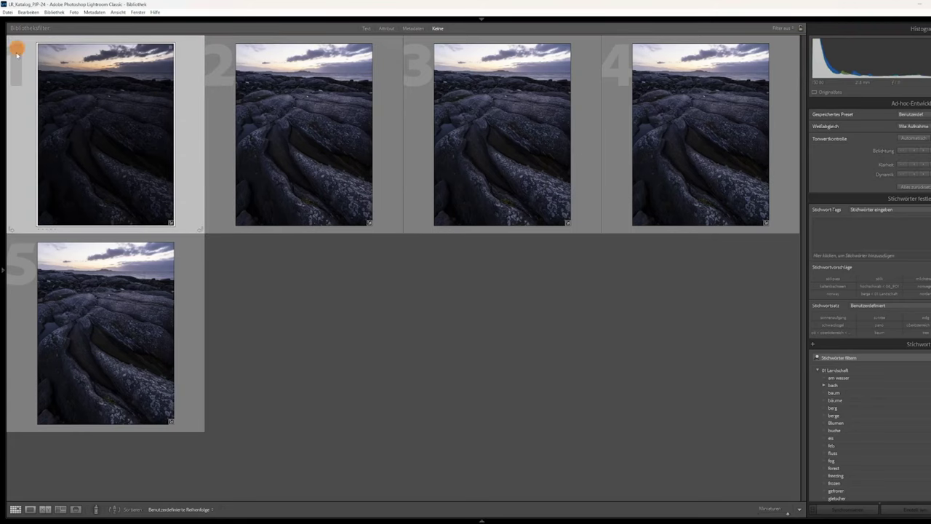
{"action": "left_click", "coordinate": [509, 111]}
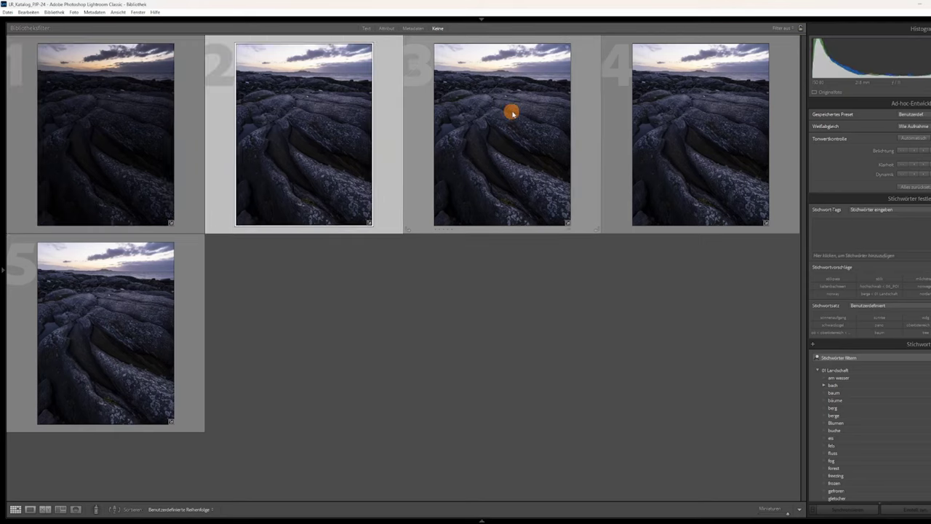
{"action": "left_click", "coordinate": [707, 138]}
{"action": "left_click", "coordinate": [139, 330]}
{"action": "mouse_move", "coordinate": [303, 173]}
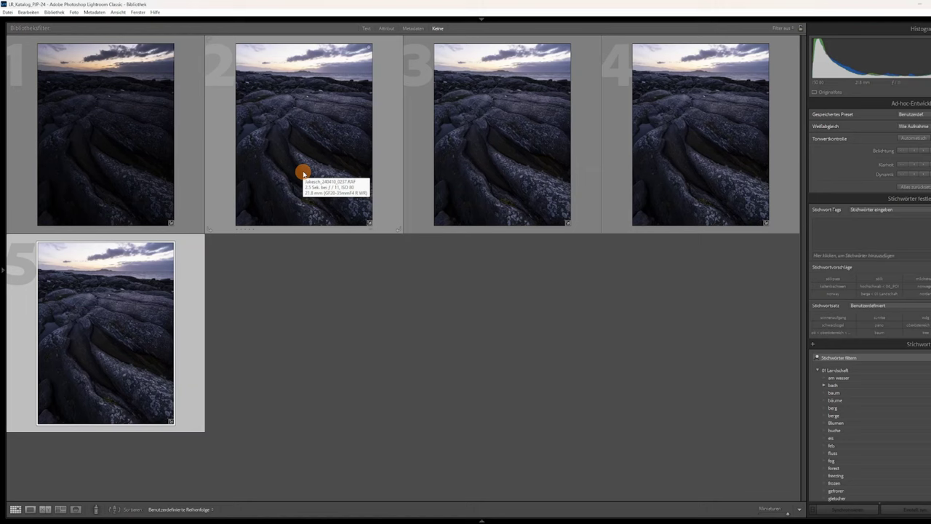
{"action": "left_click", "coordinate": [302, 178]}
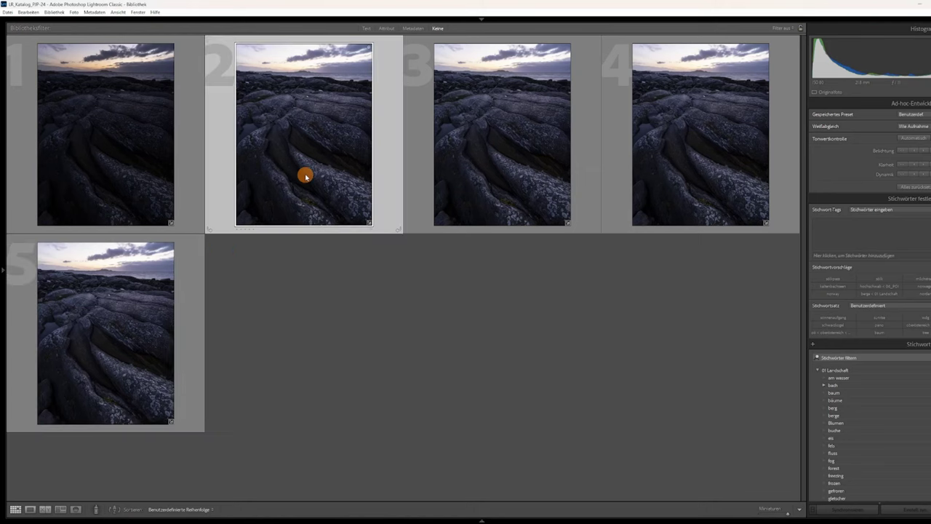
{"action": "left_click", "coordinate": [139, 140]}
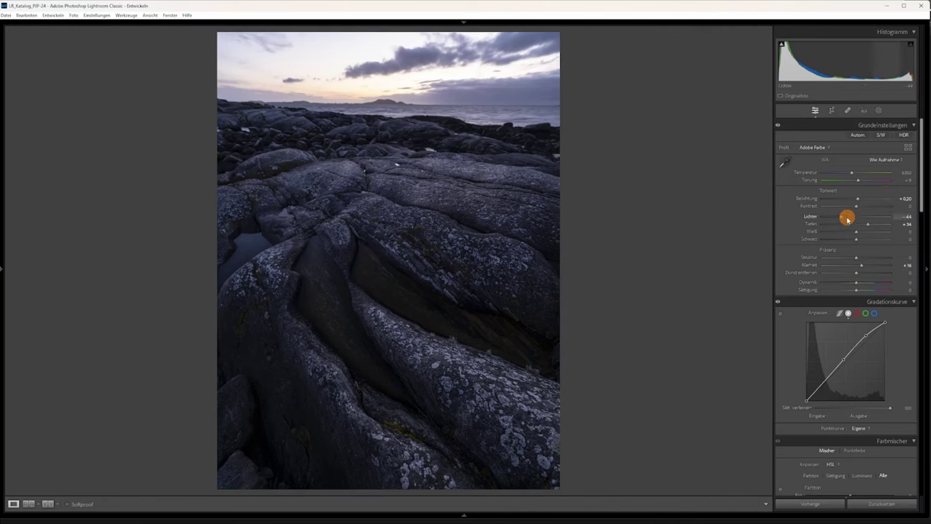
Step: Pull Highlights down, lift Shadows, set Whites to +37 and add Clarity to the rocks
{"action": "left_click_drag", "start_coordinate": [841, 218], "coordinate": [835, 218]}
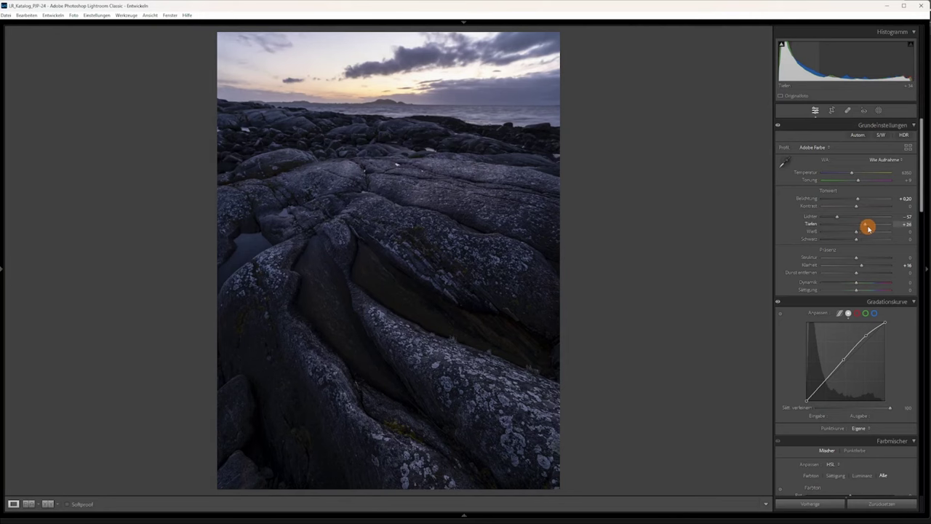
{"action": "mouse_move", "coordinate": [867, 227]}
{"action": "left_mouse_down"}
{"action": "mouse_move", "coordinate": [879, 226]}
{"action": "mouse_move", "coordinate": [859, 202]}
{"action": "left_mouse_up"}
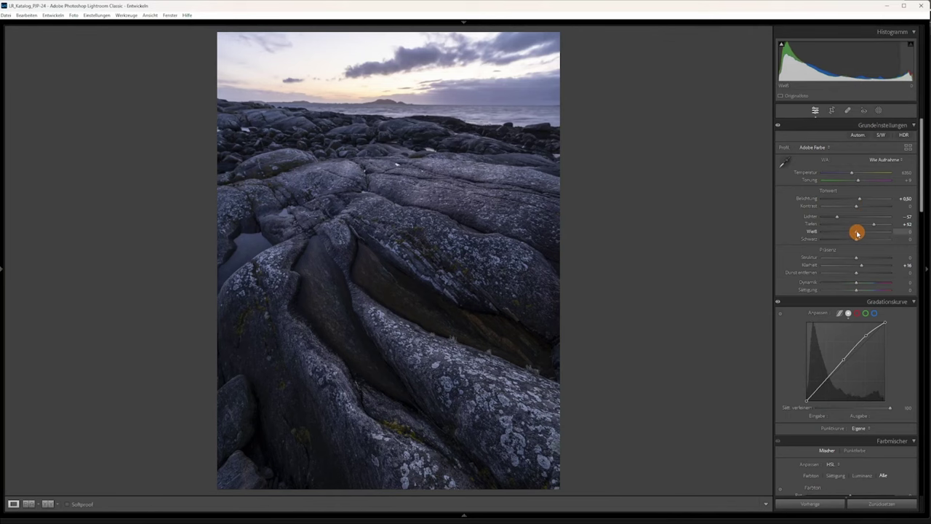
{"action": "left_click_drag", "start_coordinate": [866, 232], "coordinate": [877, 234]}
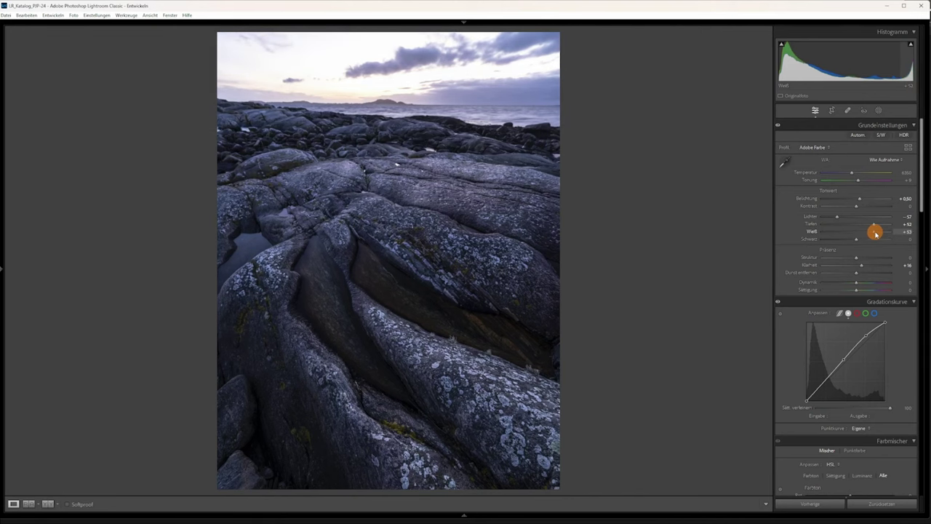
{"action": "mouse_move", "coordinate": [871, 233]}
{"action": "left_mouse_down"}
{"action": "mouse_move", "coordinate": [848, 245]}
{"action": "mouse_move", "coordinate": [862, 247]}
{"action": "left_mouse_up"}
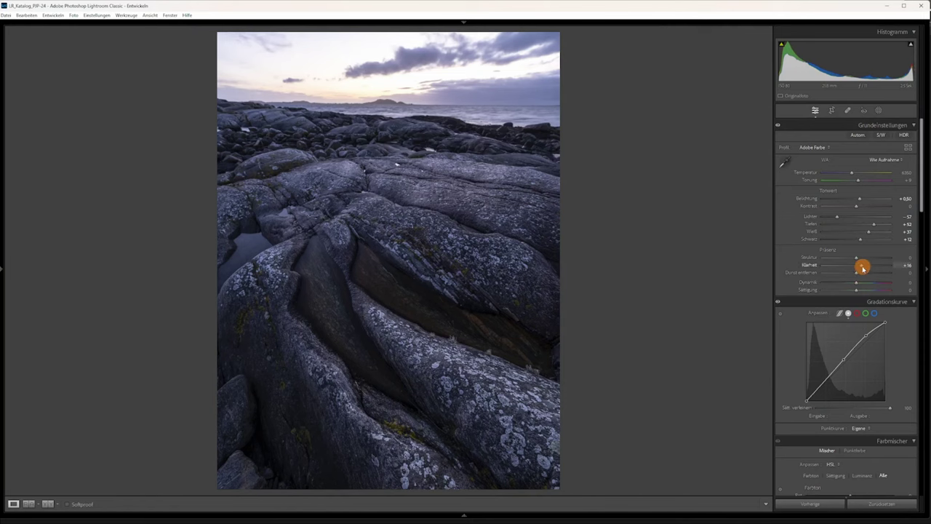
{"action": "mouse_move", "coordinate": [864, 268]}
{"action": "left_mouse_down"}
{"action": "mouse_move", "coordinate": [889, 268]}
{"action": "mouse_move", "coordinate": [865, 269]}
{"action": "left_mouse_up"}
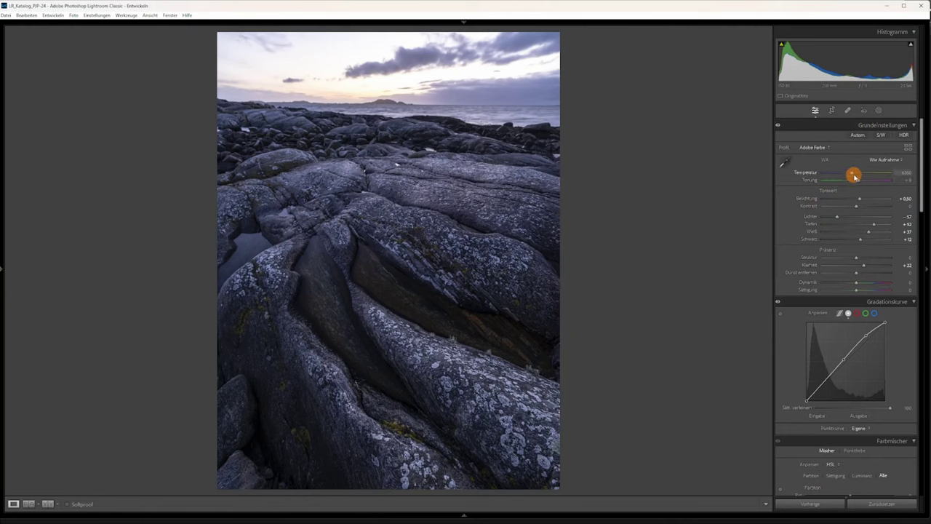
Step: Warm Temperature to 7667, reduce the purple tint and brighten the tone curve's upper point
{"action": "left_click_drag", "start_coordinate": [866, 175], "coordinate": [872, 175]}
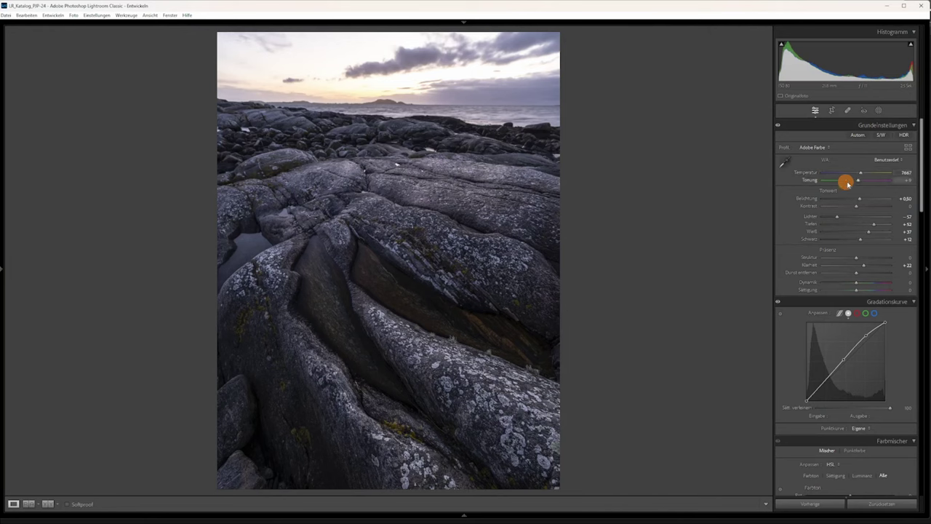
{"action": "left_click_drag", "start_coordinate": [869, 182], "coordinate": [860, 180]}
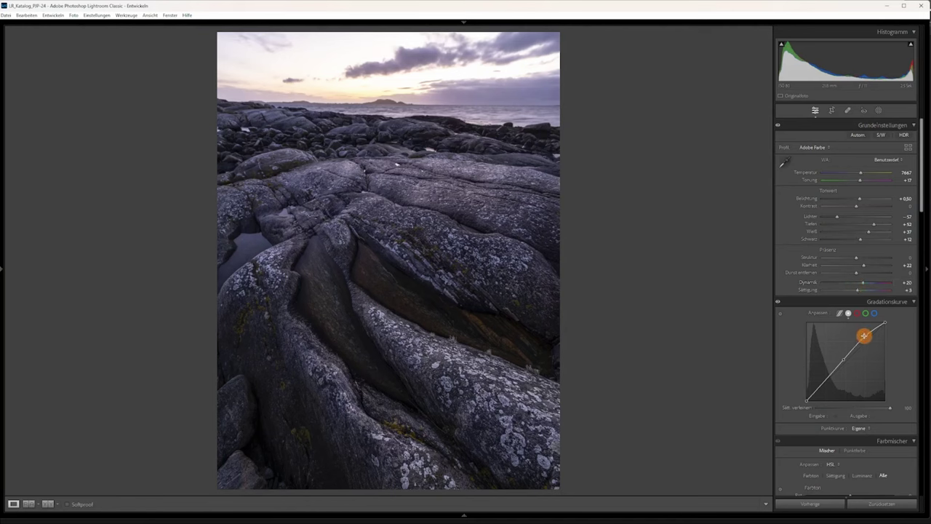
{"action": "left_click_drag", "start_coordinate": [866, 337], "coordinate": [865, 339]}
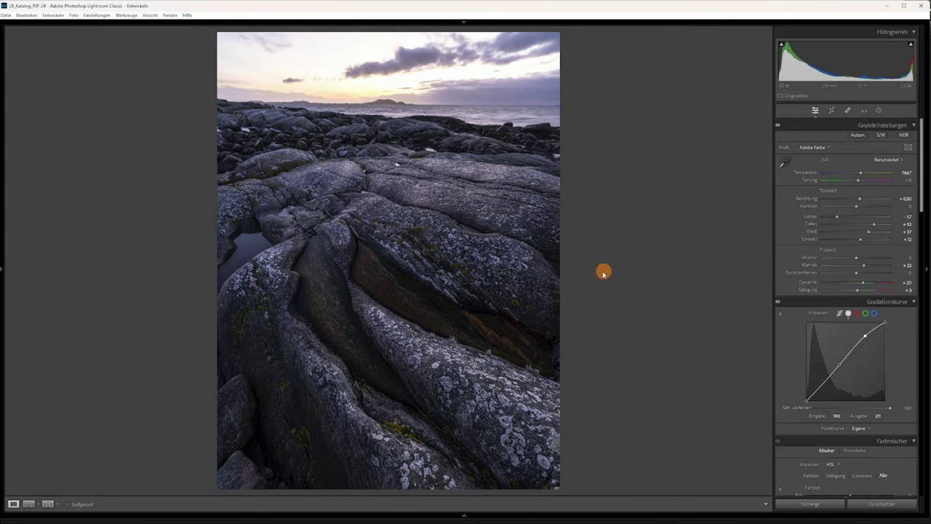
Step: Back in the grid, synchronize photo 2's settings onto photos 3, 4 and 5
{"action": "key", "text": "g"}
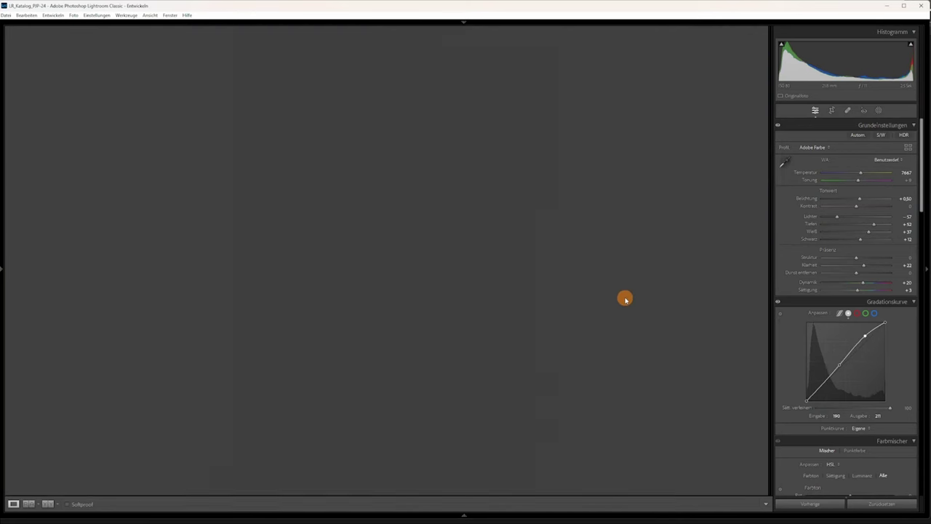
{"action": "key", "text": "j"}
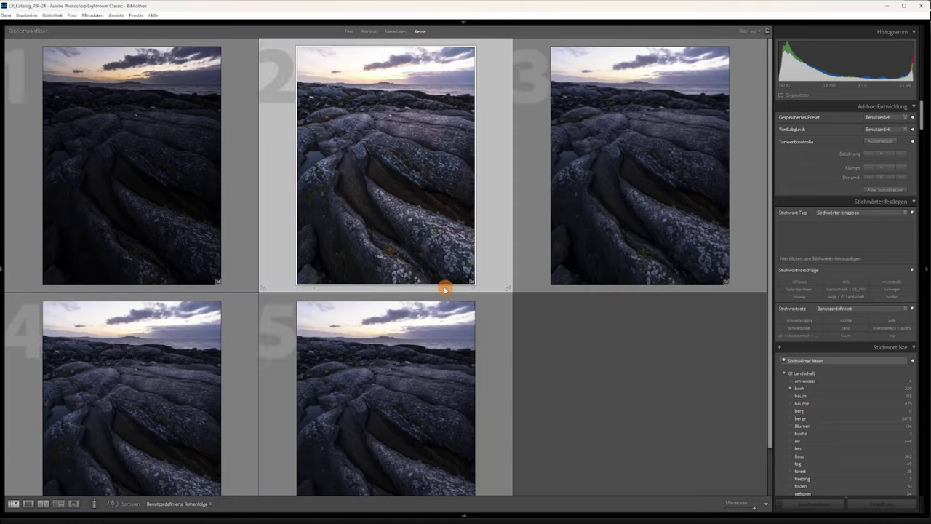
{"action": "key", "text": "minus"}
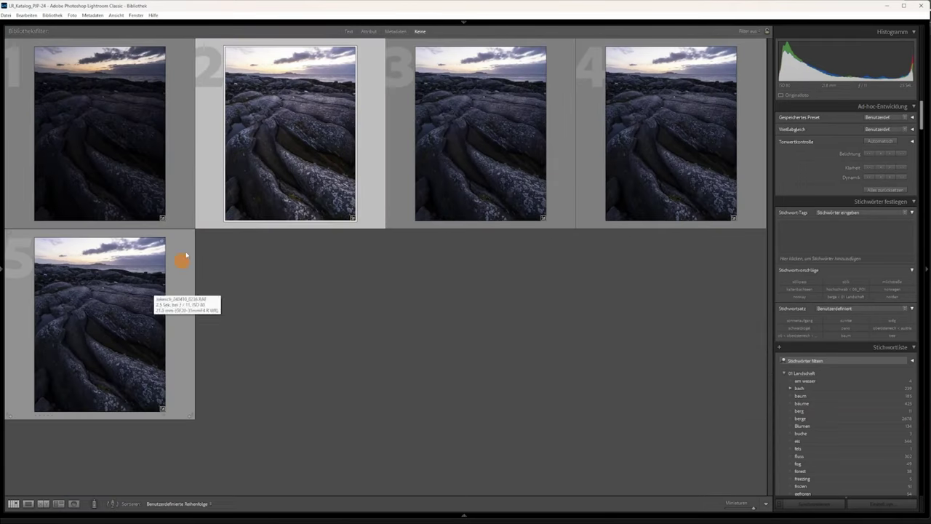
{"action": "left_click", "coordinate": [138, 323], "text": "shift"}
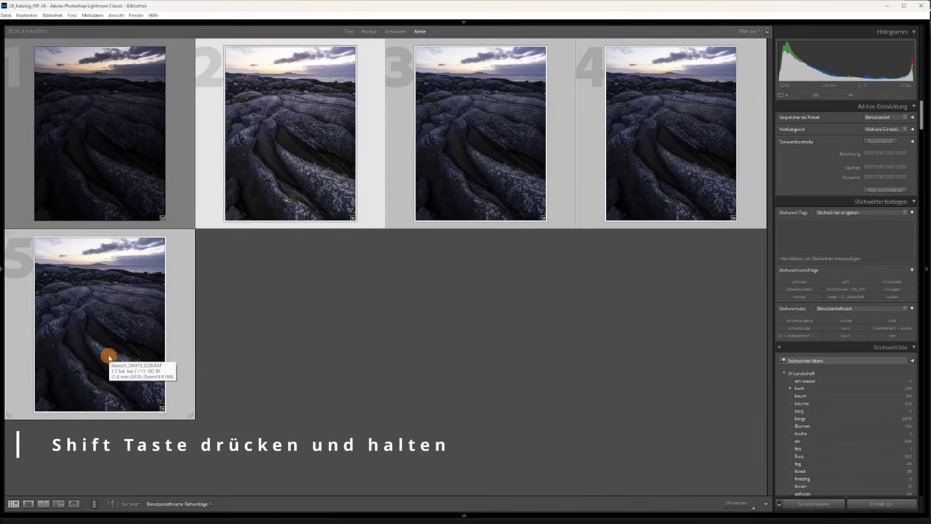
{"action": "left_click", "coordinate": [871, 515]}
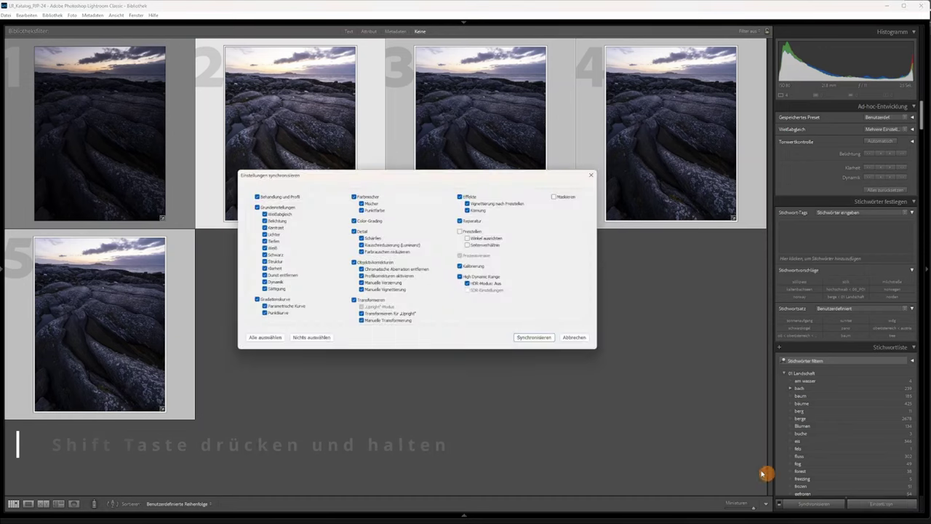
{"action": "left_click", "coordinate": [541, 337]}
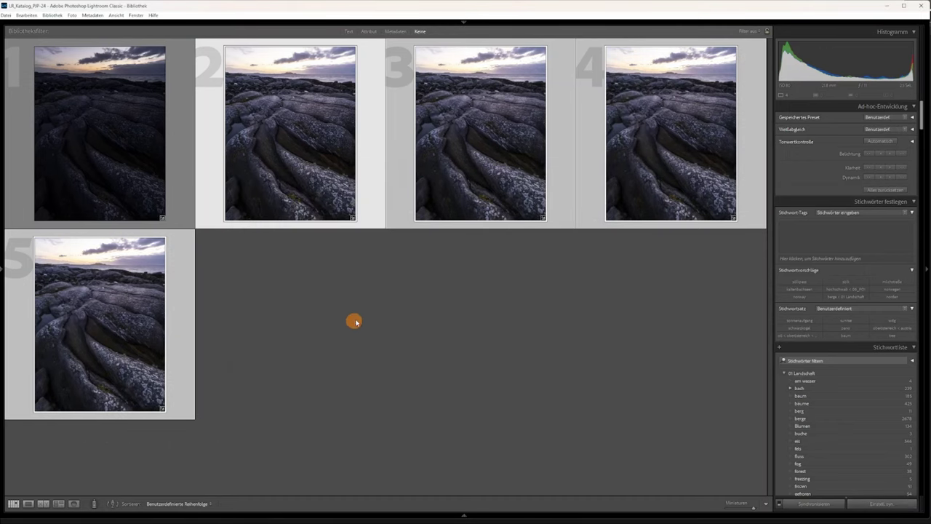
Step: Select the dark first photo for editing
{"action": "left_click", "coordinate": [358, 173]}
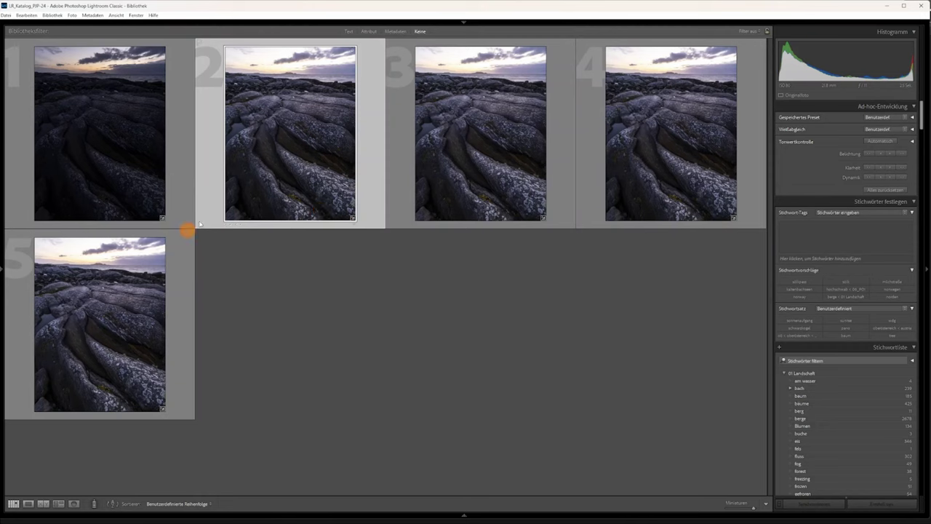
{"action": "left_click", "coordinate": [127, 185]}
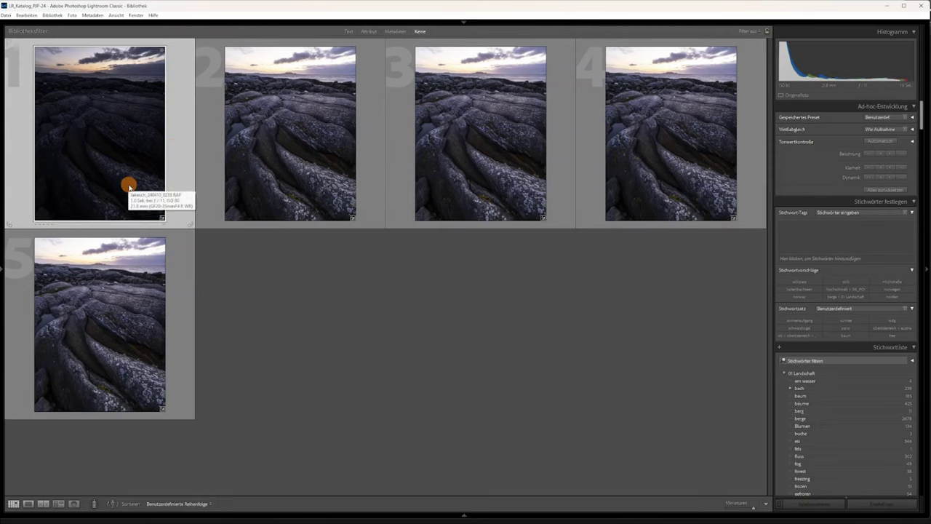
{"action": "left_click", "coordinate": [245, 150]}
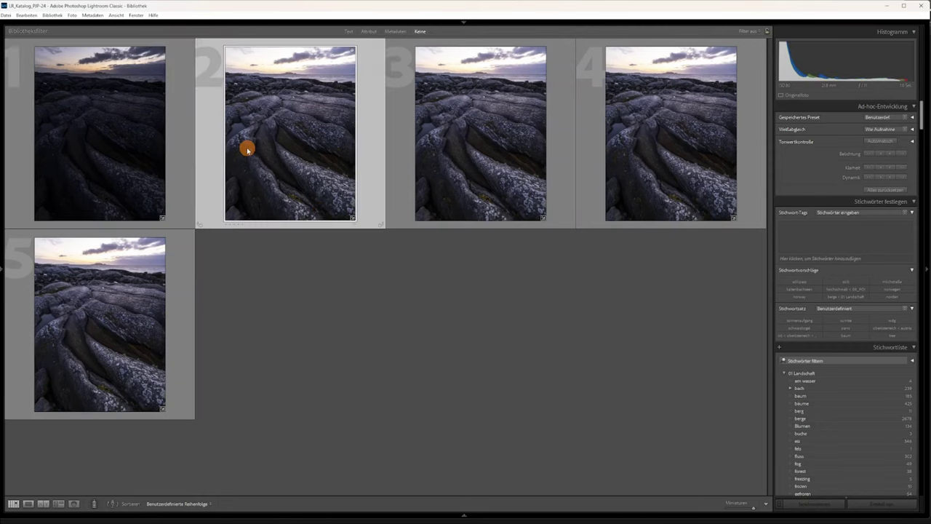
Step: In Develop, raise photo 1's exposure, boost vibrance and lift Blacks to +27, then return to the grid
{"action": "left_click", "coordinate": [133, 152]}
{"action": "key", "text": "d"}
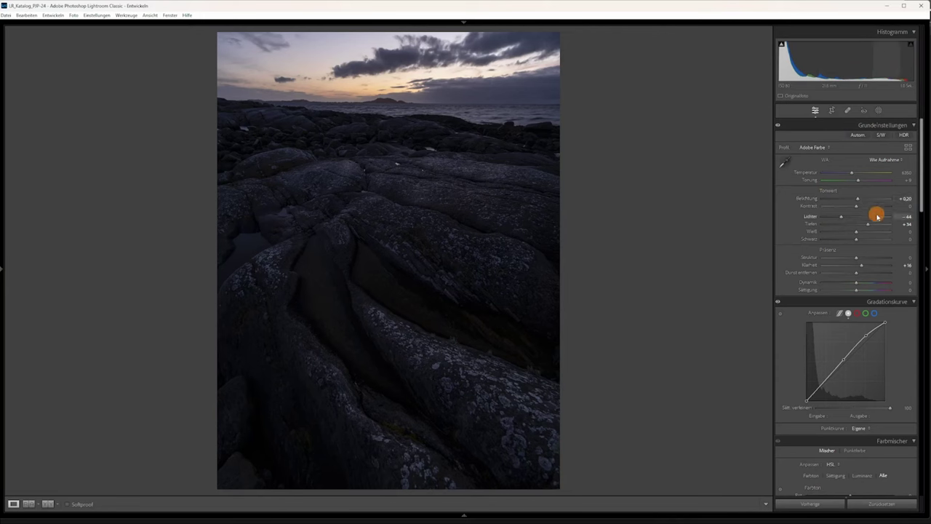
{"action": "mouse_move", "coordinate": [857, 201]}
{"action": "left_mouse_down"}
{"action": "mouse_move", "coordinate": [865, 202]}
{"action": "mouse_move", "coordinate": [860, 179]}
{"action": "mouse_move", "coordinate": [873, 180]}
{"action": "left_mouse_up"}
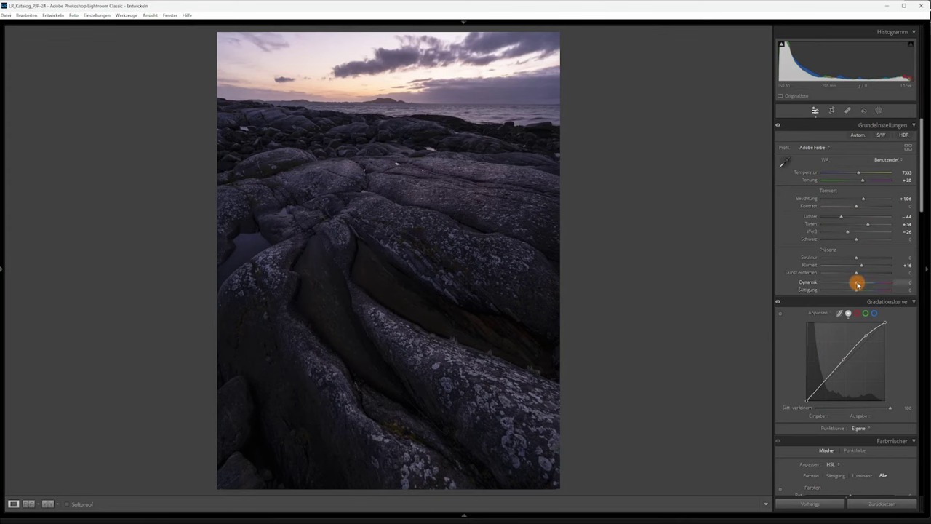
{"action": "left_click_drag", "start_coordinate": [856, 282], "coordinate": [866, 284]}
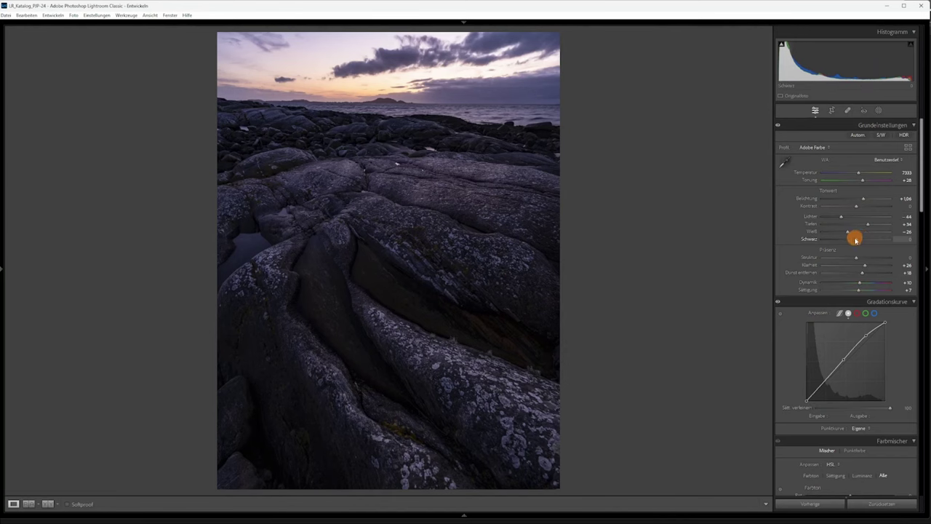
{"action": "left_click_drag", "start_coordinate": [856, 240], "coordinate": [866, 242]}
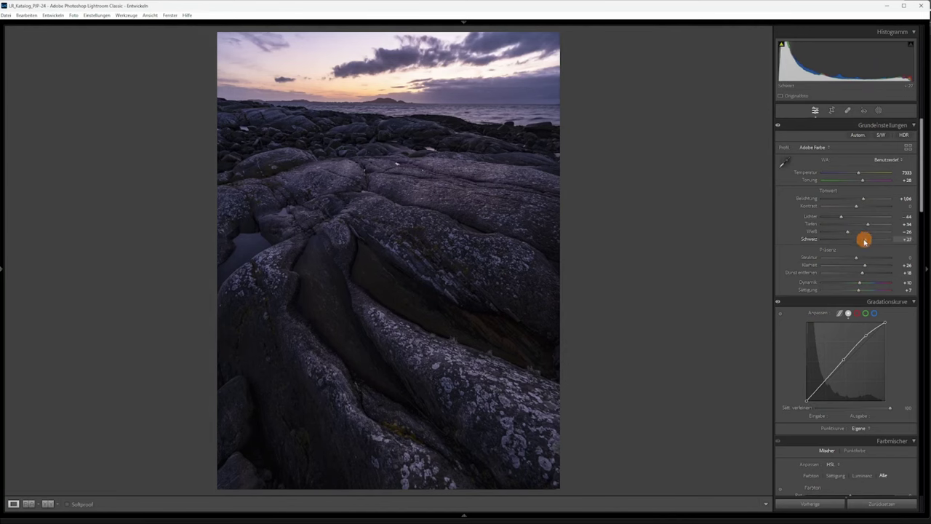
{"action": "left_click_drag", "start_coordinate": [862, 199], "coordinate": [867, 201]}
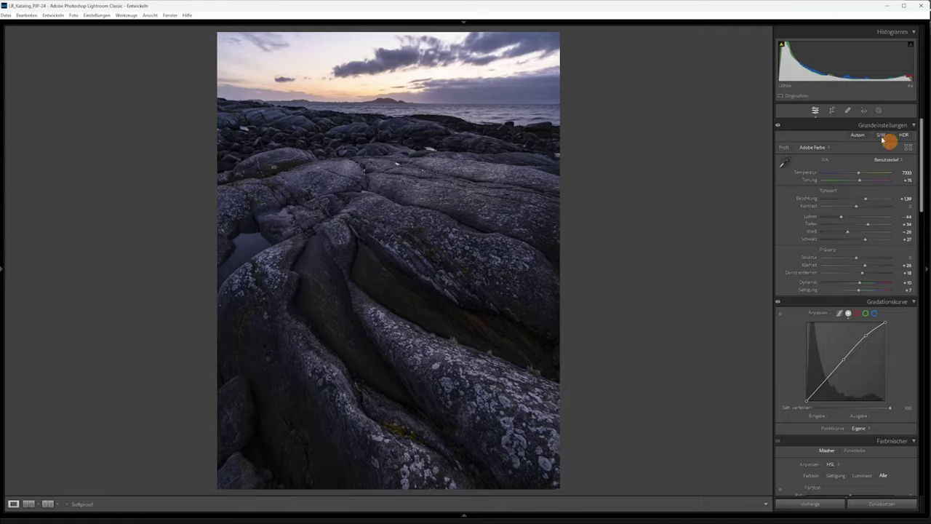
{"action": "key", "text": "f"}
{"action": "key", "text": "g"}
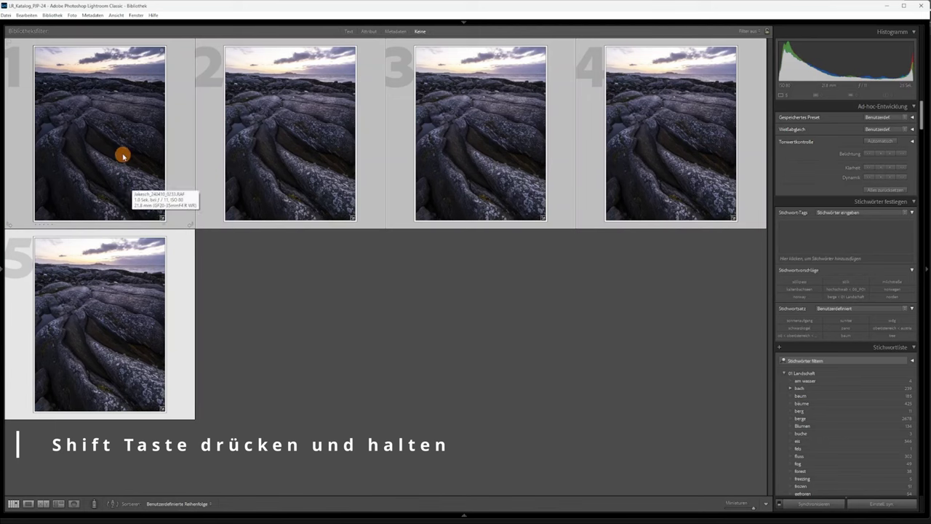
Step: Send the photos to Photoshop via Edit In > Open as Layers in Photoshop
{"action": "right_click", "coordinate": [120, 154]}
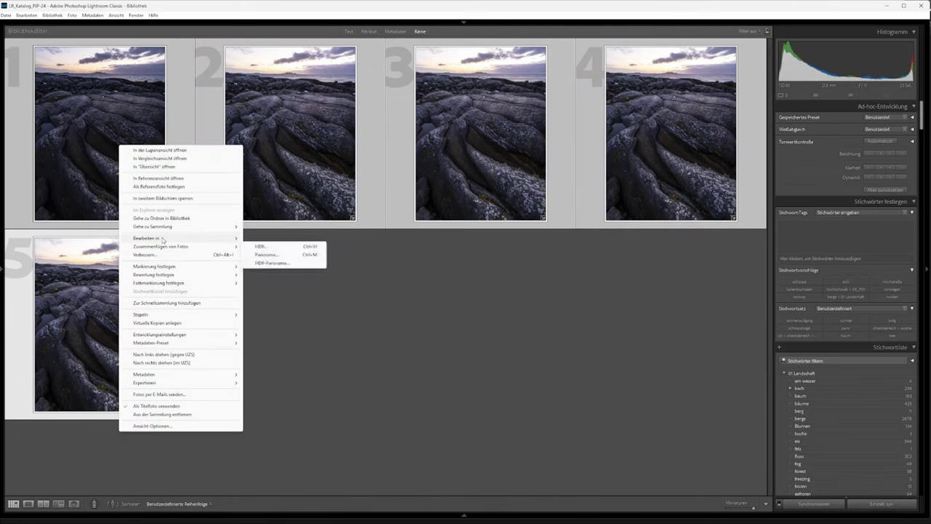
{"action": "mouse_move", "coordinate": [160, 238]}
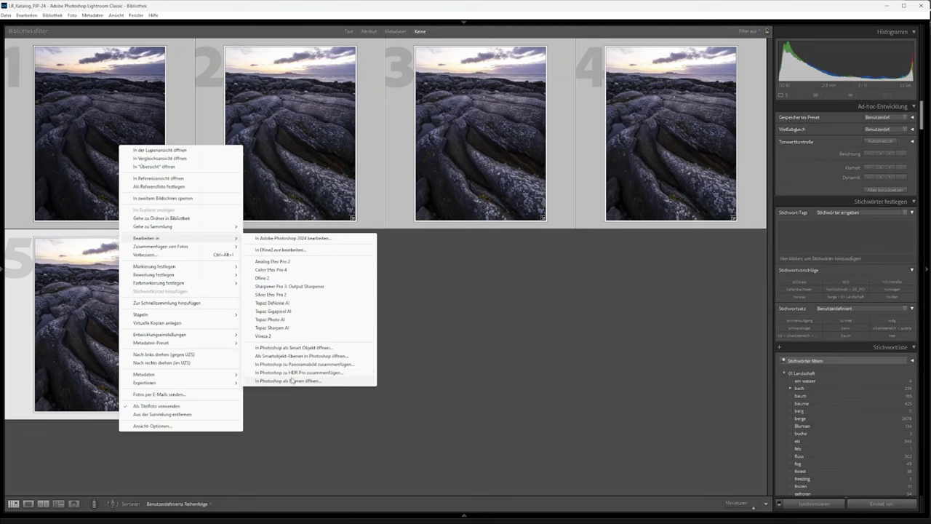
{"action": "left_click", "coordinate": [290, 382]}
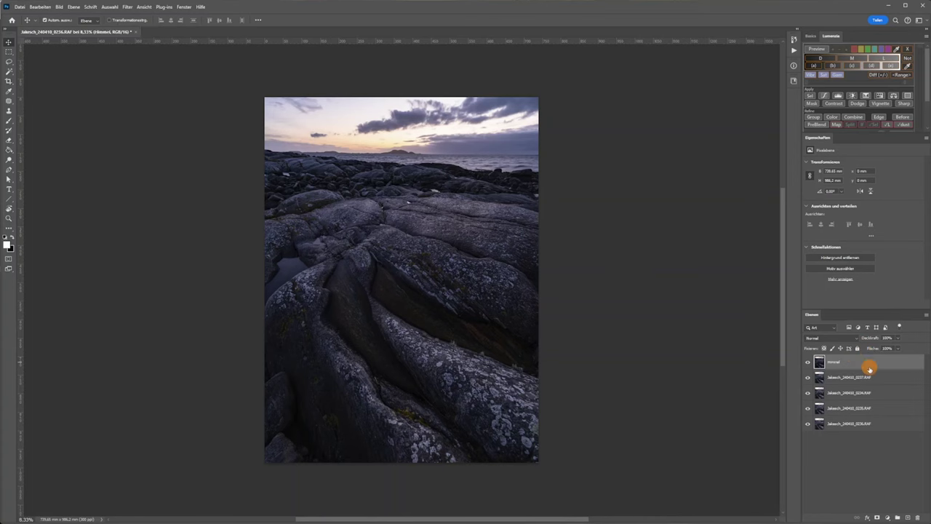
Step: Make the Himmel layer visible and select all five stacked layers together
{"action": "left_click", "coordinate": [844, 380]}
{"action": "left_click", "coordinate": [844, 423], "text": "shift"}
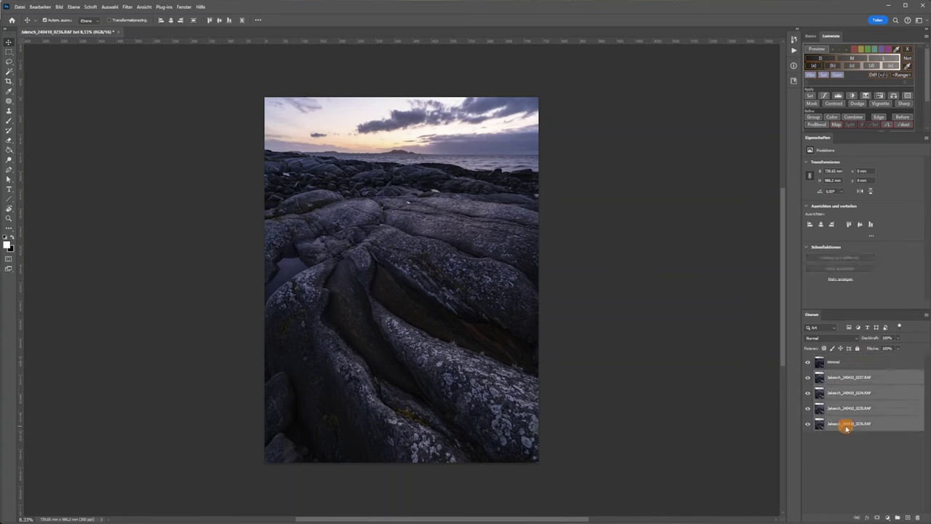
{"action": "left_click_drag", "start_coordinate": [858, 383], "coordinate": [853, 437]}
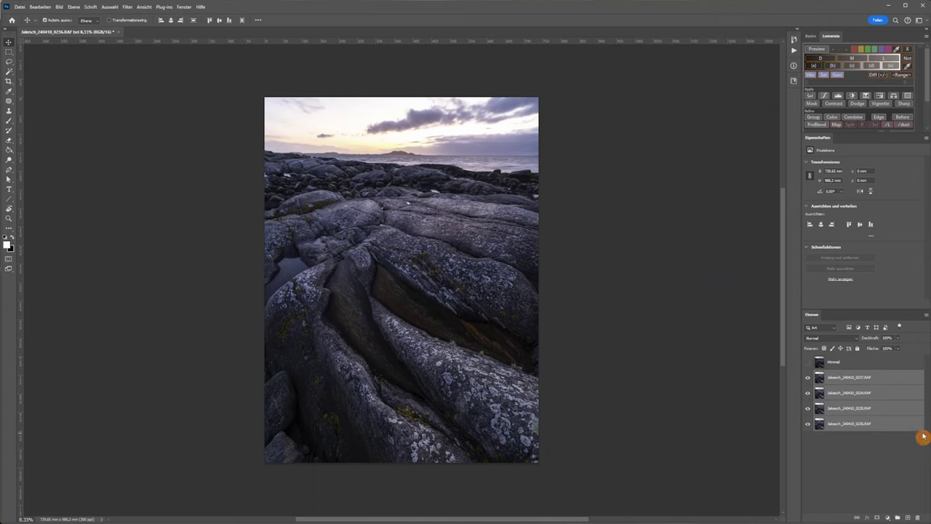
{"action": "left_click", "coordinate": [808, 361]}
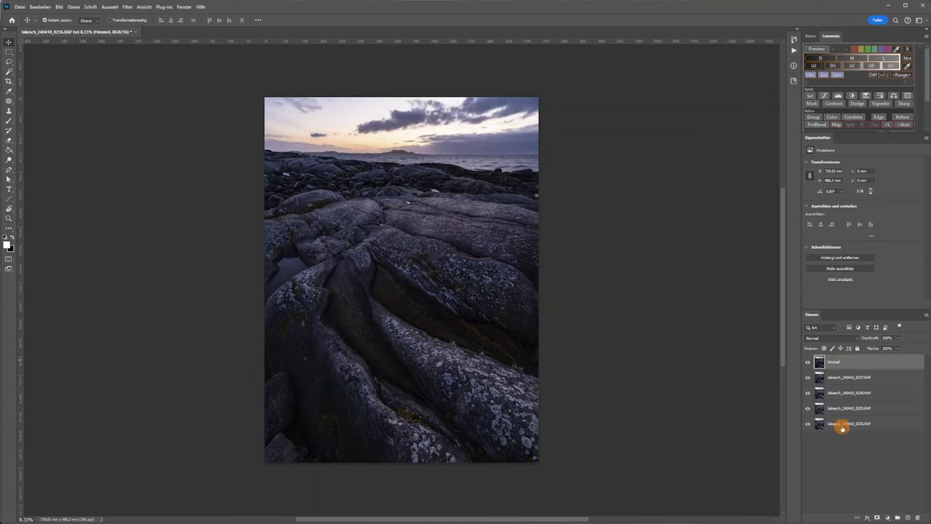
{"action": "mouse_move", "coordinate": [844, 424]}
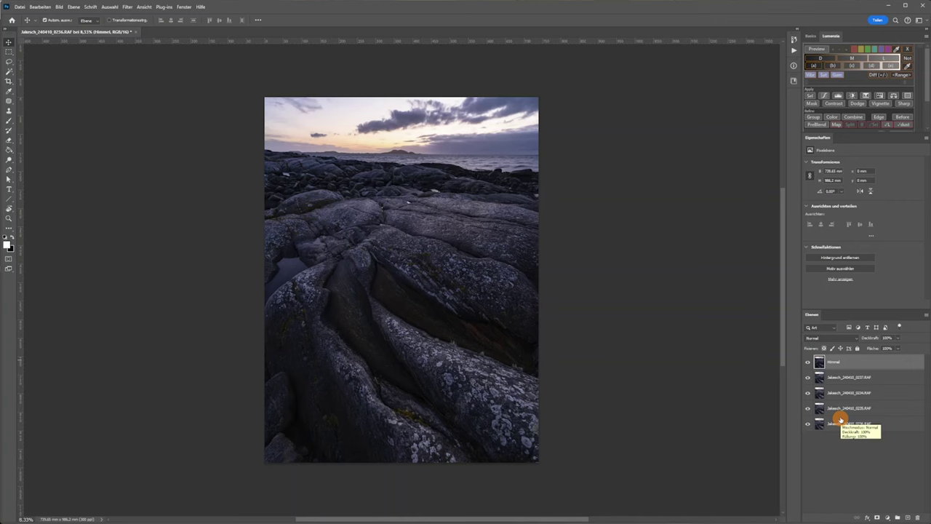
{"action": "left_click", "coordinate": [840, 421], "text": "shift"}
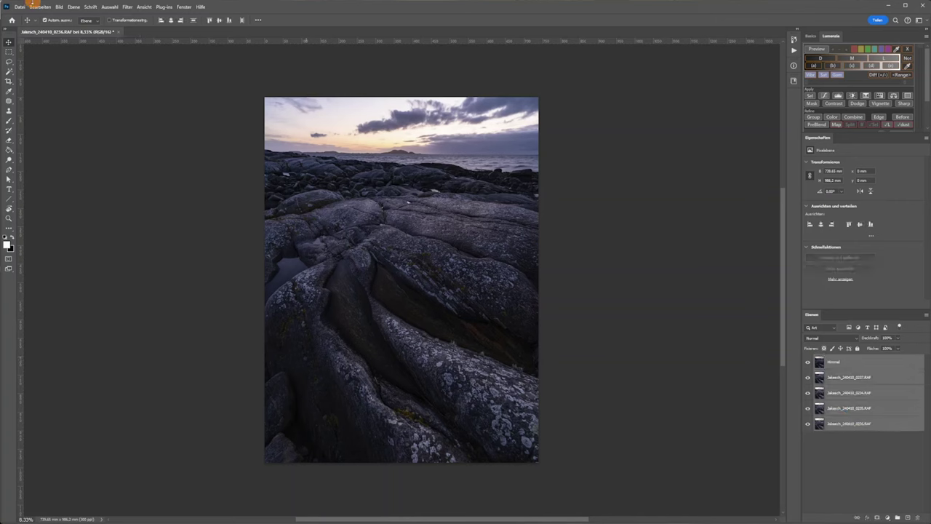
{"action": "left_click", "coordinate": [40, 6]}
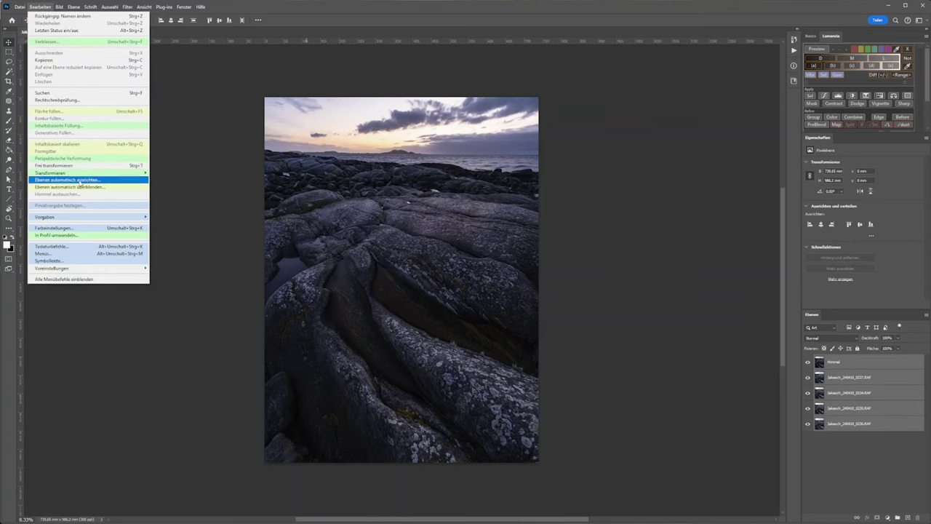
Step: Run Auto-Align Layers with Auto projection
{"action": "left_click", "coordinate": [80, 182]}
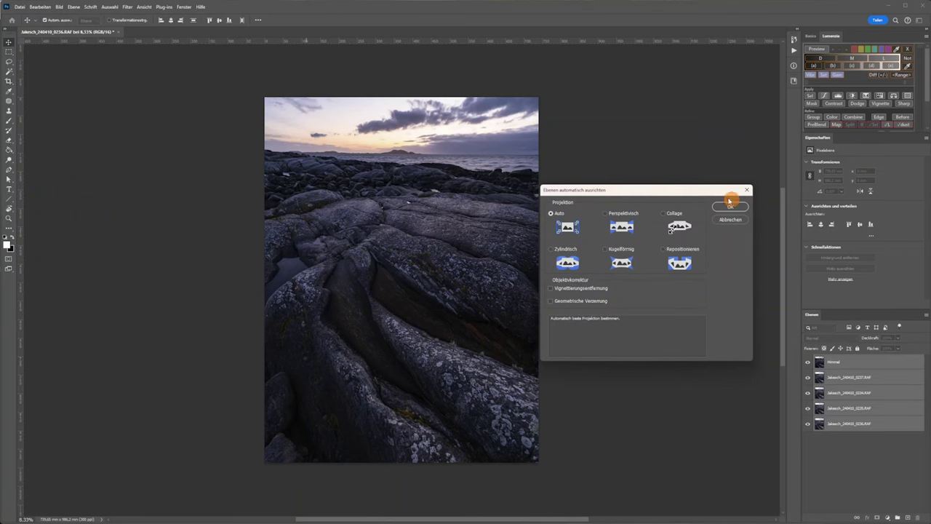
{"action": "left_click_drag", "start_coordinate": [627, 191], "coordinate": [346, 131]}
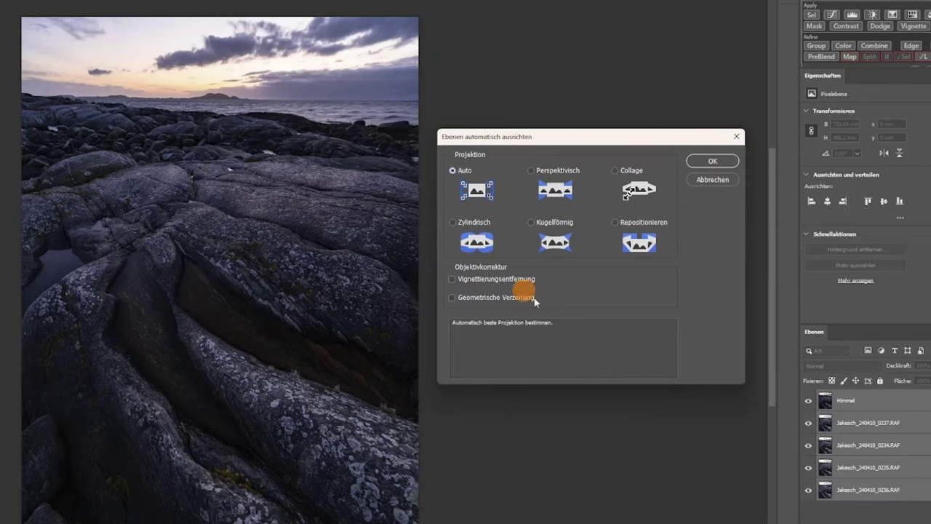
{"action": "left_click", "coordinate": [709, 163]}
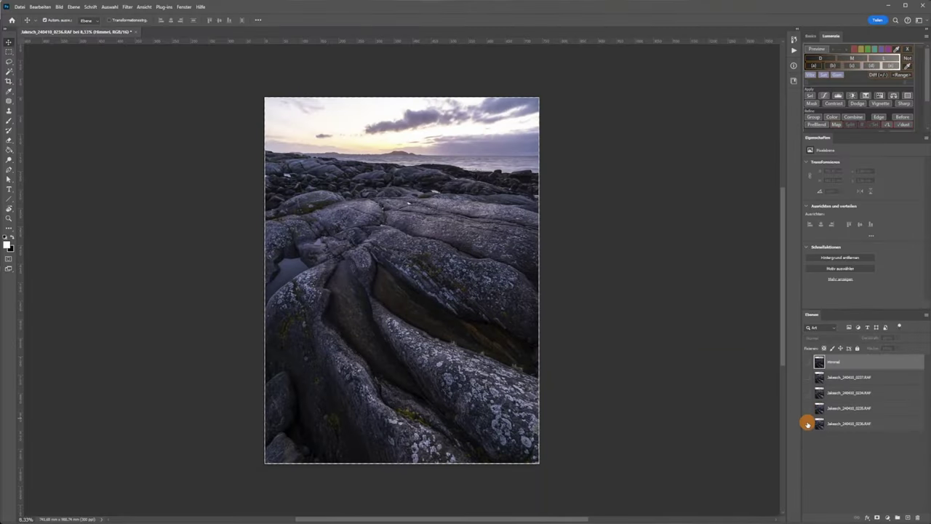
Step: Toggle layer visibility to verify alignment, then select the four exposure layers
{"action": "left_click", "coordinate": [808, 422]}
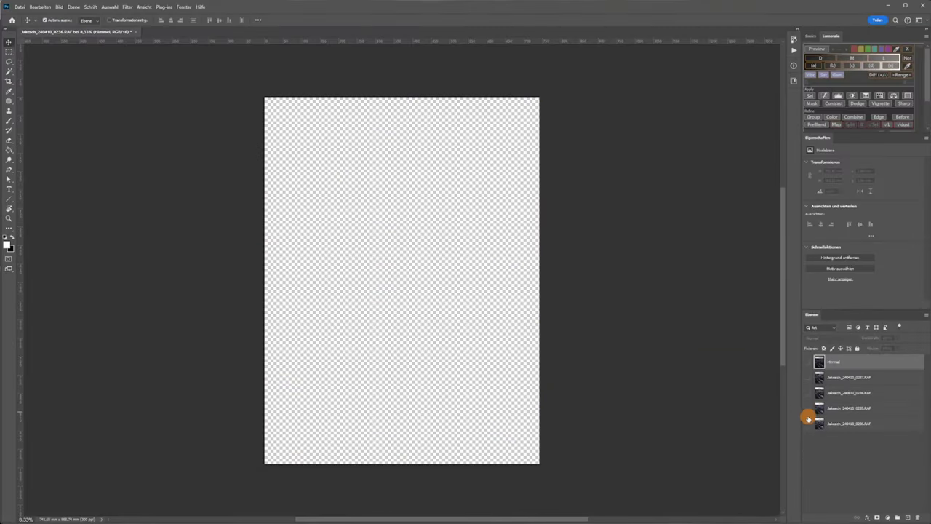
{"action": "left_click", "coordinate": [808, 407]}
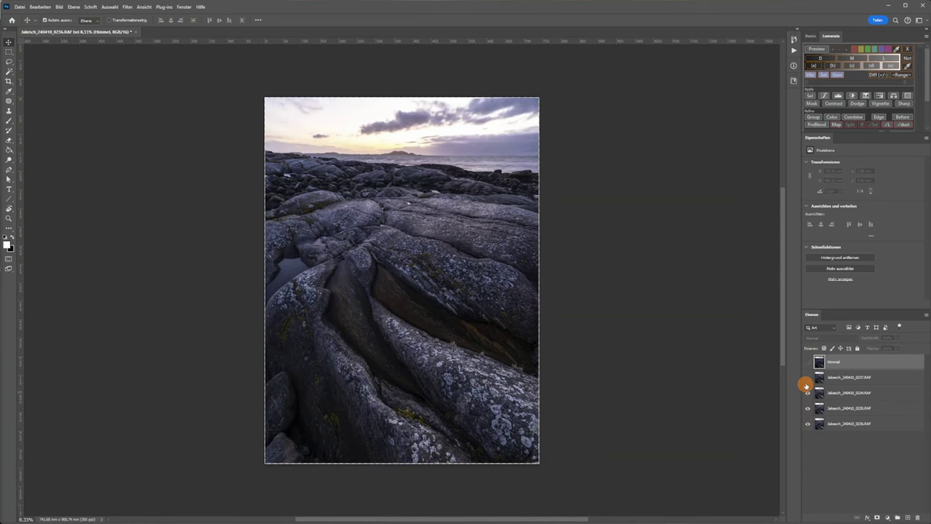
{"action": "left_click", "coordinate": [807, 377]}
{"action": "left_click", "coordinate": [832, 378]}
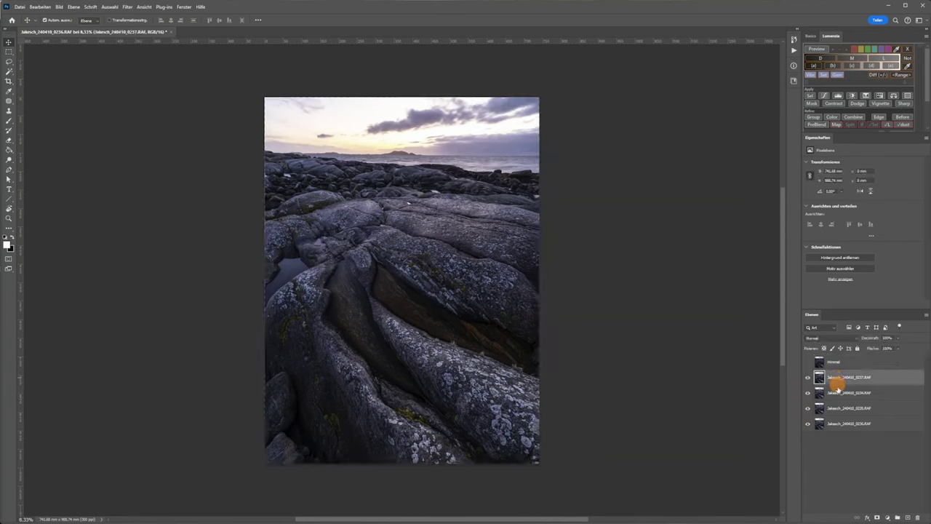
{"action": "left_click", "coordinate": [839, 421], "text": "shift"}
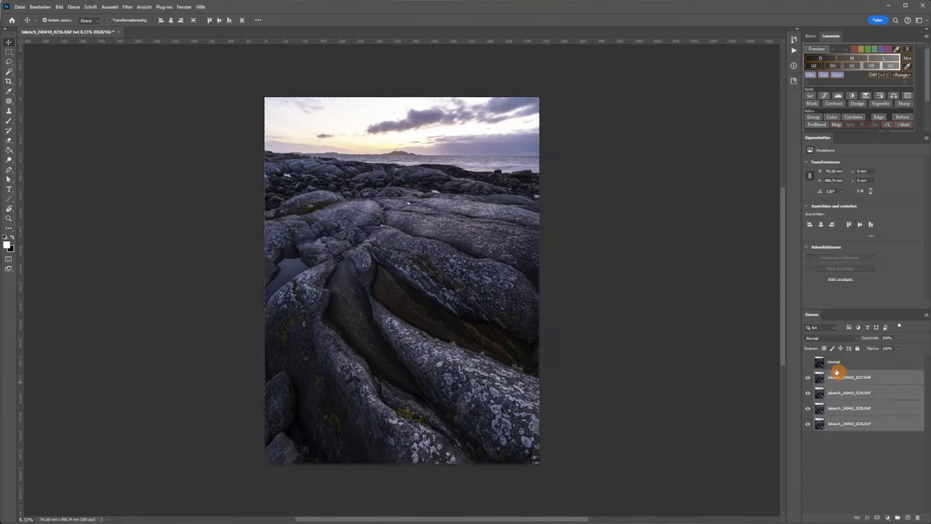
{"action": "left_click", "coordinate": [807, 362]}
Step: Choose Stack Images (Bilder stapeln) as the method in Auto-Blend Layers
{"action": "left_click", "coordinate": [43, 7]}
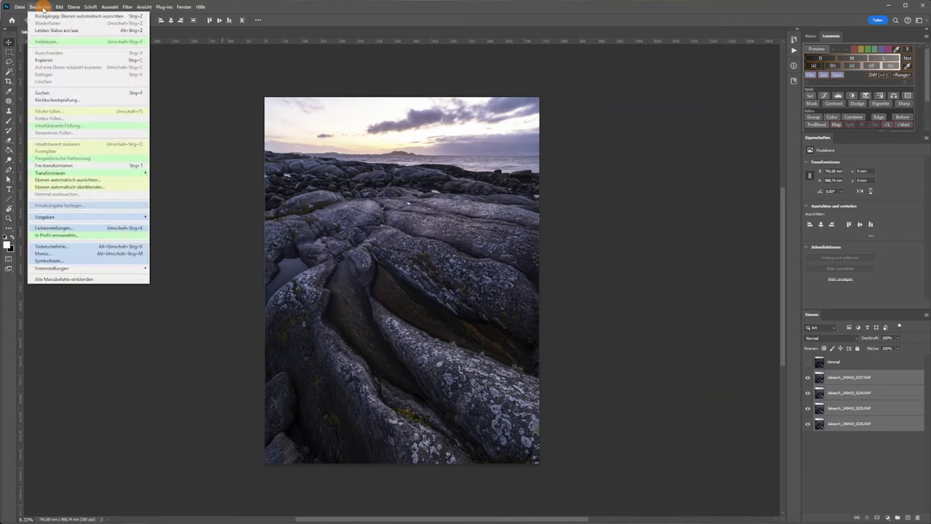
{"action": "left_click", "coordinate": [105, 188]}
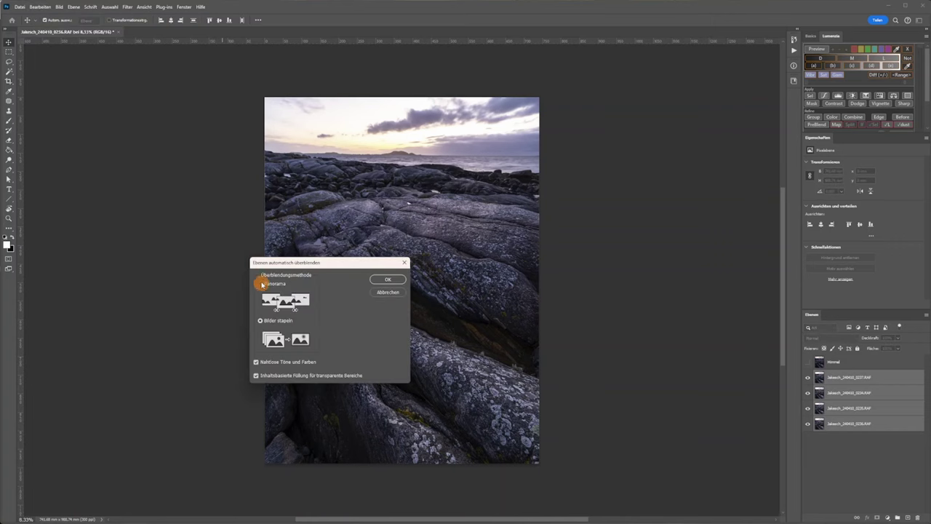
{"action": "left_click", "coordinate": [263, 331]}
Step: Apply the Stack Images blend and toggle the merged (reduziert) layer to compare
{"action": "left_click", "coordinate": [383, 281]}
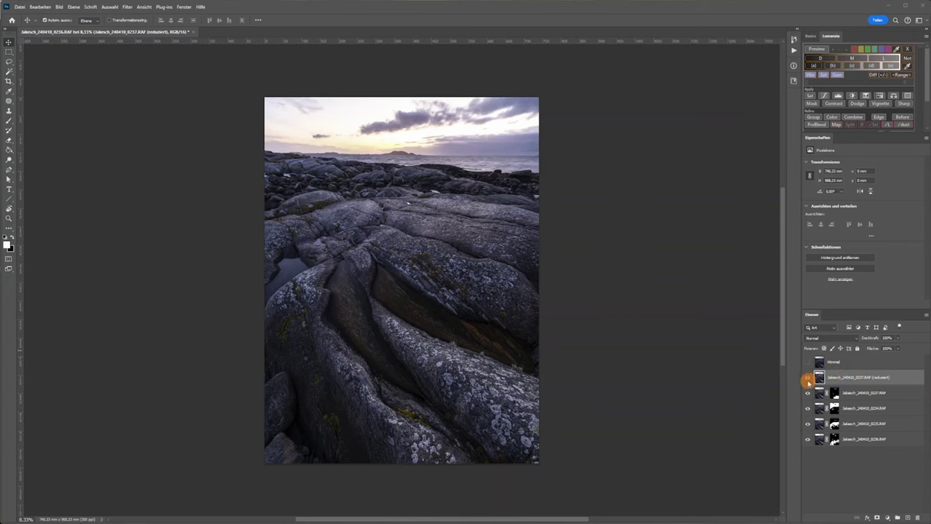
{"action": "left_click", "coordinate": [807, 378]}
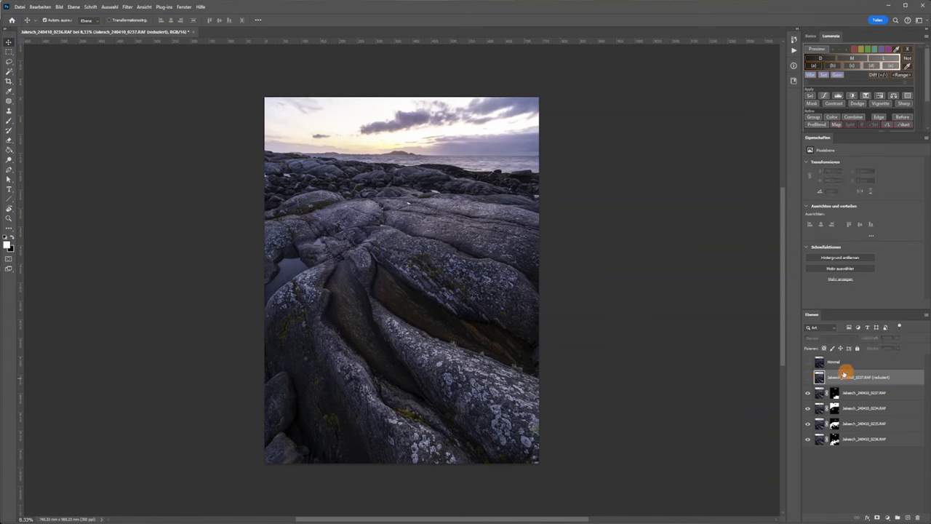
{"action": "left_click", "coordinate": [807, 377]}
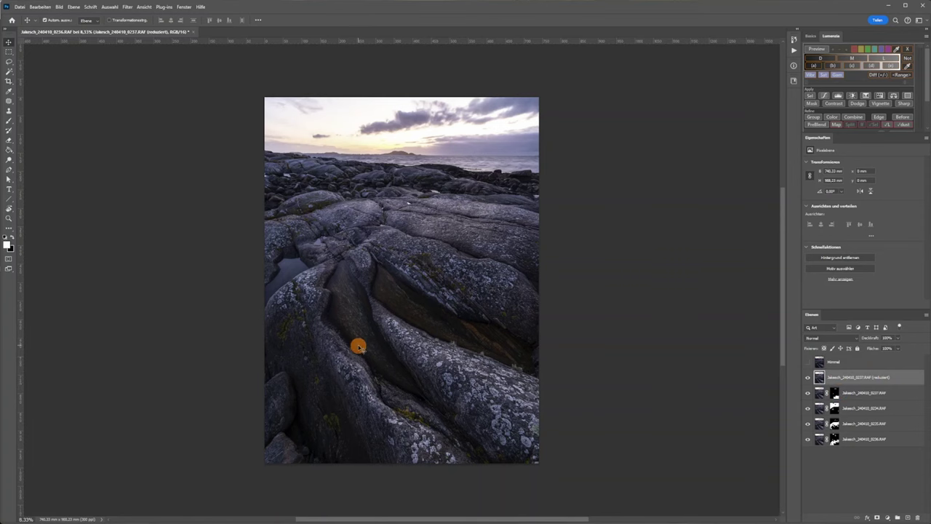
{"action": "scroll", "coordinate": [420, 371], "scroll_direction": "up", "scroll_amount": 1}
{"action": "scroll", "coordinate": [420, 370], "scroll_direction": "up", "scroll_amount": 2}
{"action": "scroll", "coordinate": [432, 372], "scroll_direction": "up", "scroll_amount": 3}
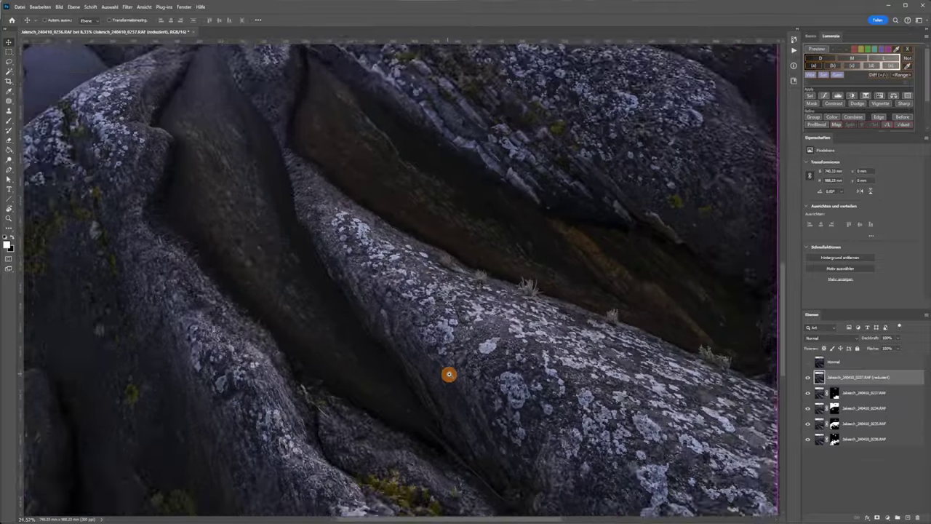
{"action": "scroll", "coordinate": [447, 374], "scroll_direction": "up", "scroll_amount": 3}
{"action": "mouse_move", "coordinate": [459, 377]}
{"action": "left_mouse_down"}
{"action": "mouse_move", "coordinate": [368, 272]}
{"action": "mouse_move", "coordinate": [318, 191]}
{"action": "left_mouse_up"}
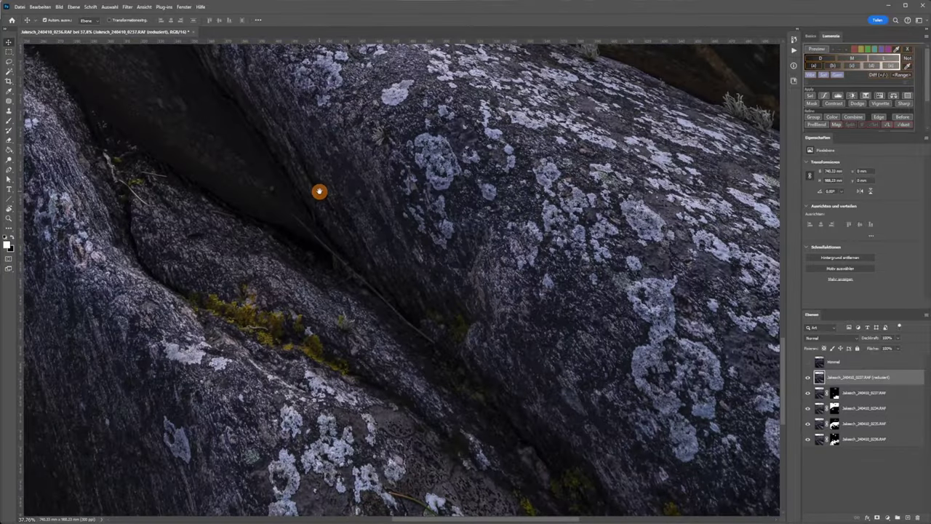
{"action": "left_click_drag", "start_coordinate": [517, 352], "coordinate": [396, 192]}
{"action": "mouse_move", "coordinate": [389, 158]}
{"action": "left_mouse_down"}
{"action": "mouse_move", "coordinate": [468, 357]}
{"action": "mouse_move", "coordinate": [353, 249]}
{"action": "mouse_move", "coordinate": [437, 418]}
{"action": "mouse_move", "coordinate": [334, 200]}
{"action": "mouse_move", "coordinate": [380, 287]}
{"action": "mouse_move", "coordinate": [416, 220]}
{"action": "mouse_move", "coordinate": [370, 374]}
{"action": "mouse_move", "coordinate": [388, 281]}
{"action": "mouse_move", "coordinate": [380, 287]}
{"action": "mouse_move", "coordinate": [358, 390]}
{"action": "mouse_move", "coordinate": [432, 206]}
{"action": "mouse_move", "coordinate": [385, 306]}
{"action": "left_mouse_up"}
{"action": "left_click_drag", "start_coordinate": [517, 325], "coordinate": [336, 343]}
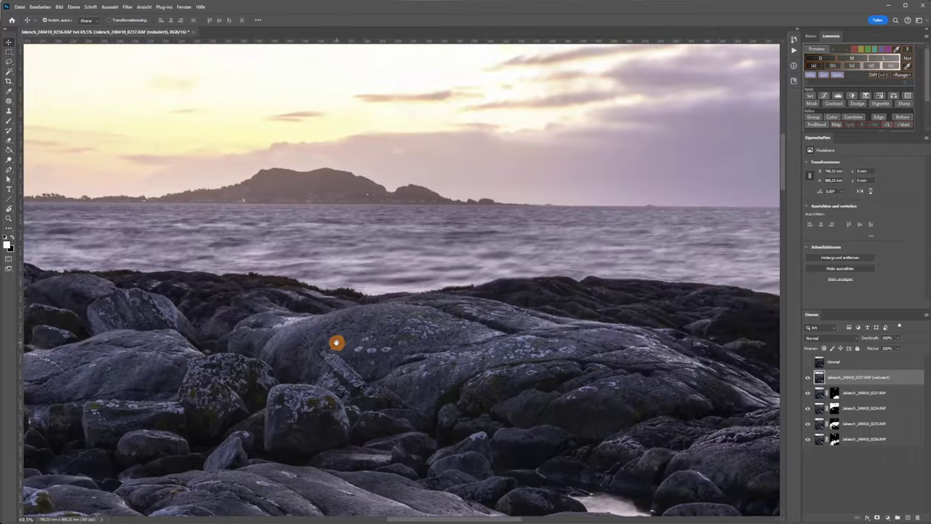
{"action": "left_click_drag", "start_coordinate": [417, 340], "coordinate": [277, 338]}
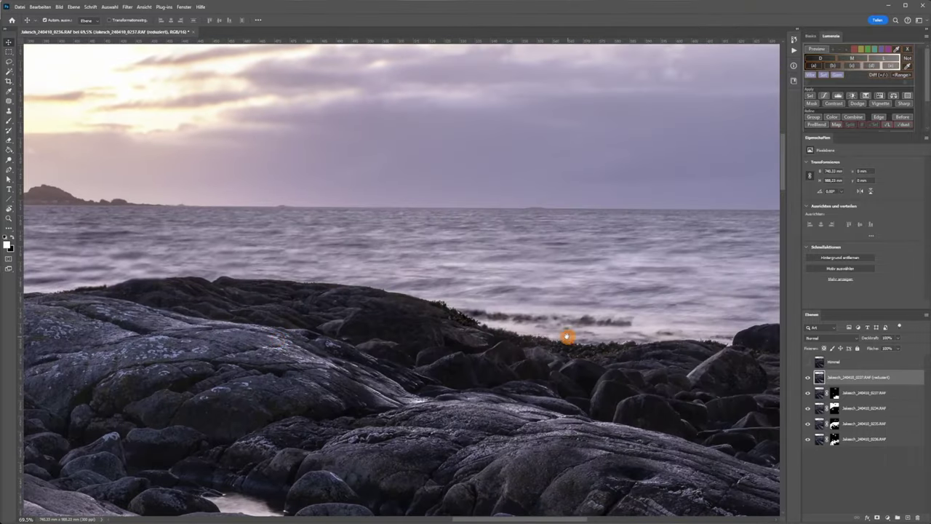
{"action": "left_click_drag", "start_coordinate": [567, 337], "coordinate": [337, 272]}
{"action": "mouse_move", "coordinate": [571, 285]}
{"action": "left_mouse_down"}
{"action": "mouse_move", "coordinate": [408, 323]}
{"action": "mouse_move", "coordinate": [412, 291]}
{"action": "left_mouse_up"}
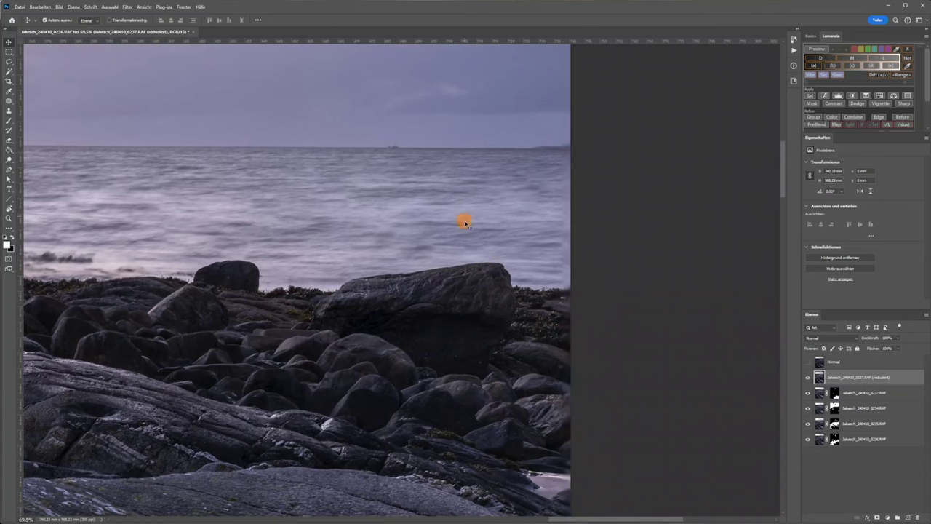
{"action": "left_click_drag", "start_coordinate": [238, 333], "coordinate": [331, 321]}
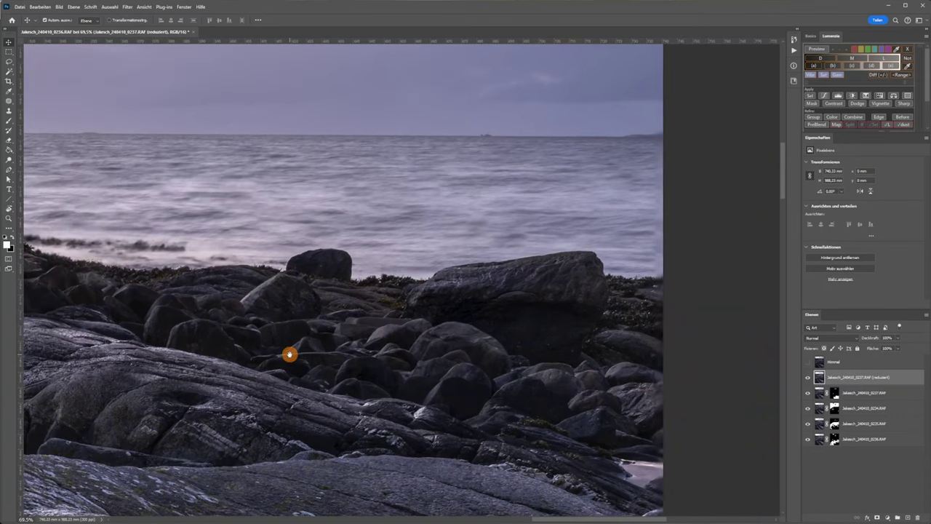
{"action": "left_click_drag", "start_coordinate": [171, 387], "coordinate": [440, 386]}
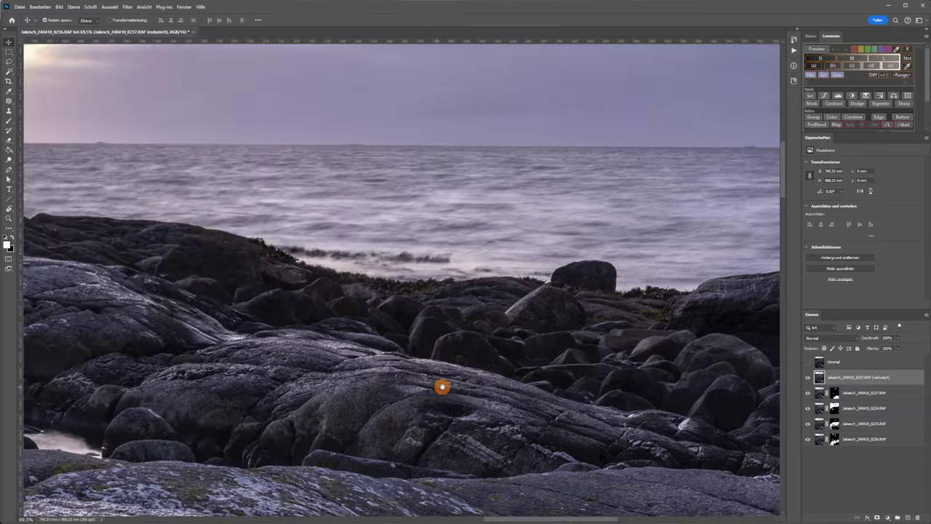
{"action": "left_click_drag", "start_coordinate": [225, 333], "coordinate": [382, 349]}
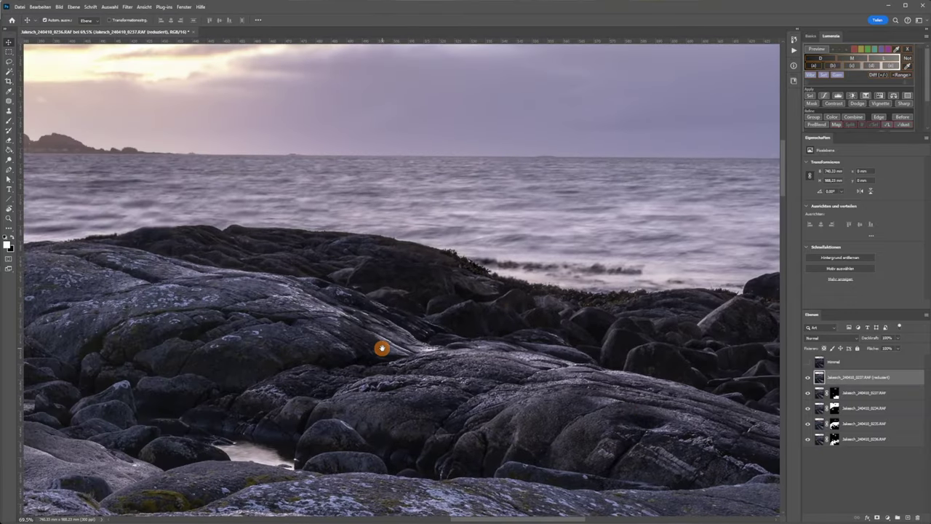
{"action": "left_click_drag", "start_coordinate": [199, 344], "coordinate": [426, 227]}
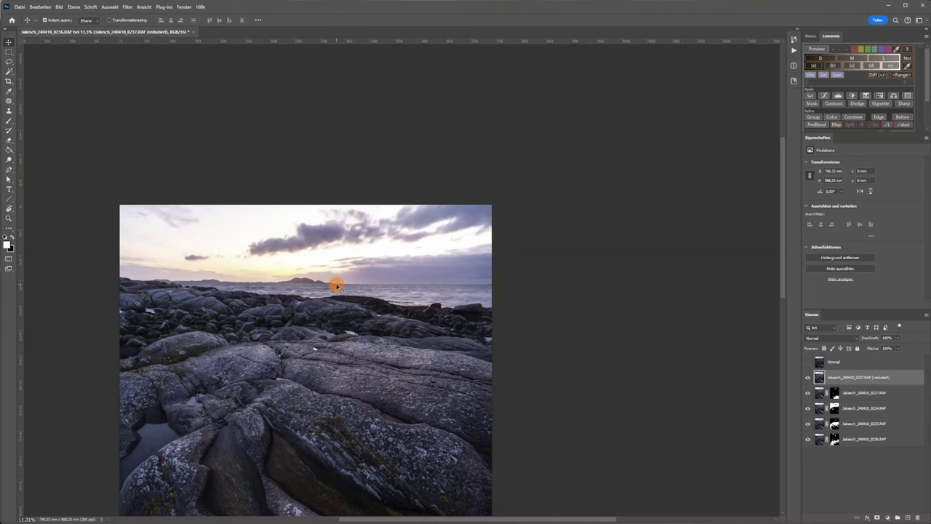
Step: With Quick Selection, brush over the sky and sea above the rocks
{"action": "right_click", "coordinate": [10, 76]}
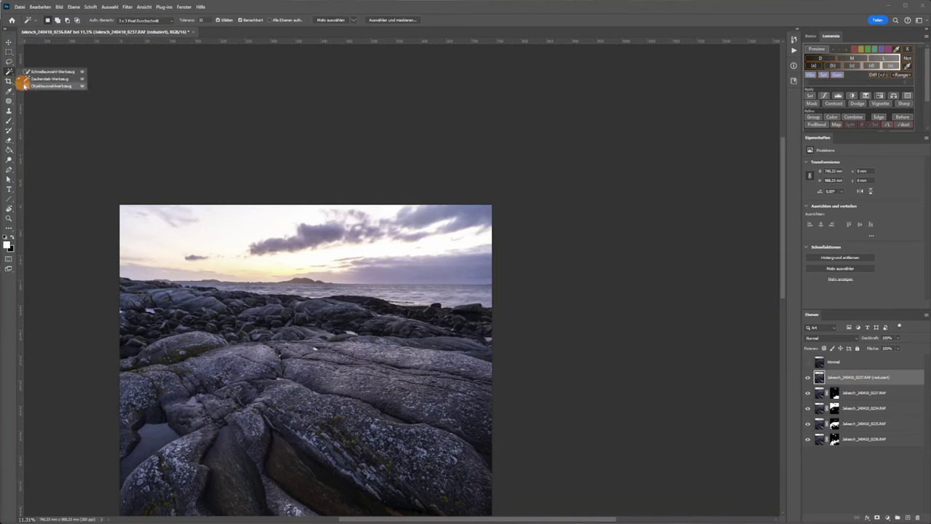
{"action": "left_click", "coordinate": [44, 79]}
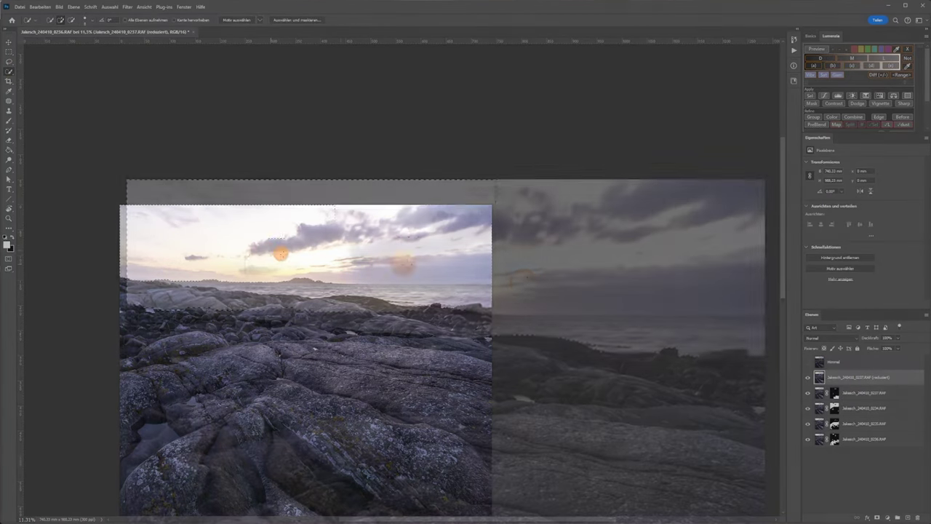
{"action": "mouse_move", "coordinate": [441, 313]}
{"action": "left_mouse_down"}
{"action": "mouse_move", "coordinate": [461, 322]}
{"action": "mouse_move", "coordinate": [284, 308]}
{"action": "left_mouse_up"}
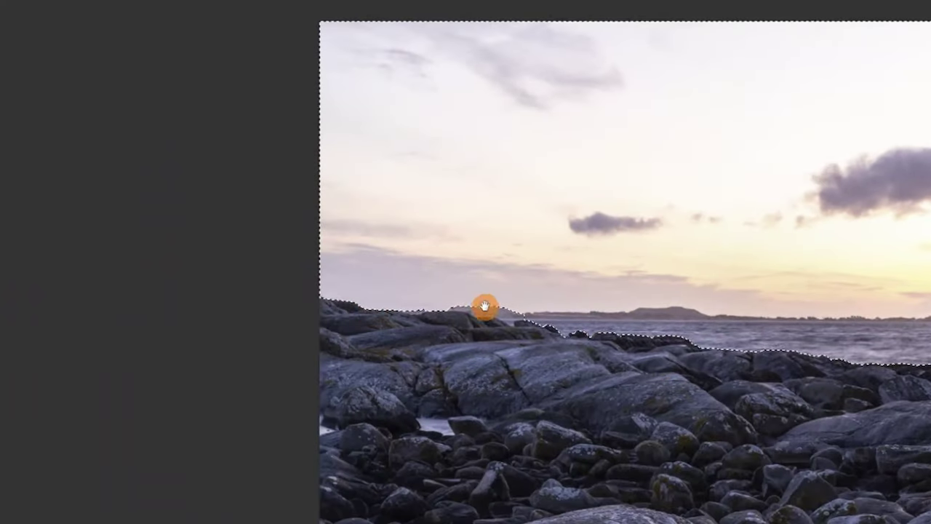
Step: Zoom in and refine the selection edge to hug the rock skyline
{"action": "left_click_drag", "start_coordinate": [484, 308], "coordinate": [570, 308]}
{"action": "left_click_drag", "start_coordinate": [695, 415], "coordinate": [425, 356]}
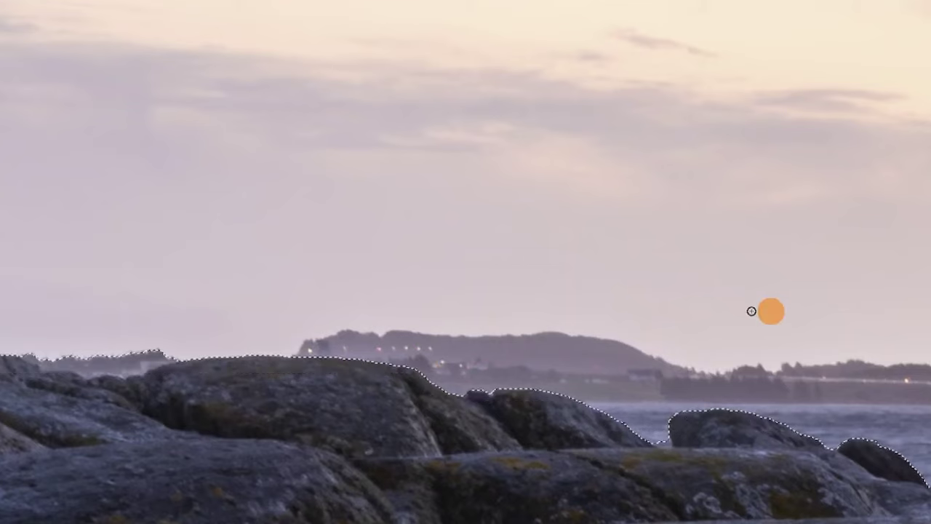
{"action": "left_click_drag", "start_coordinate": [243, 301], "coordinate": [557, 275]}
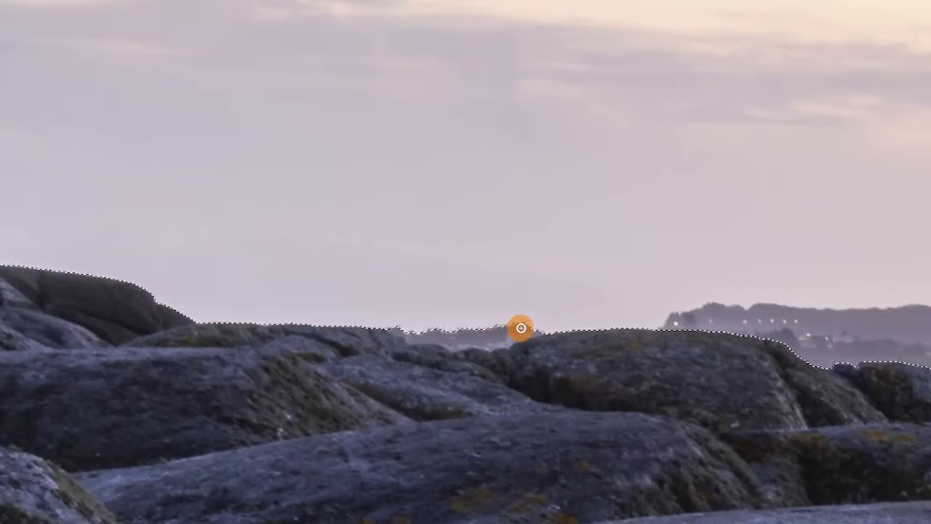
{"action": "left_click_drag", "start_coordinate": [519, 327], "coordinate": [466, 335]}
{"action": "left_click_drag", "start_coordinate": [716, 313], "coordinate": [620, 337]}
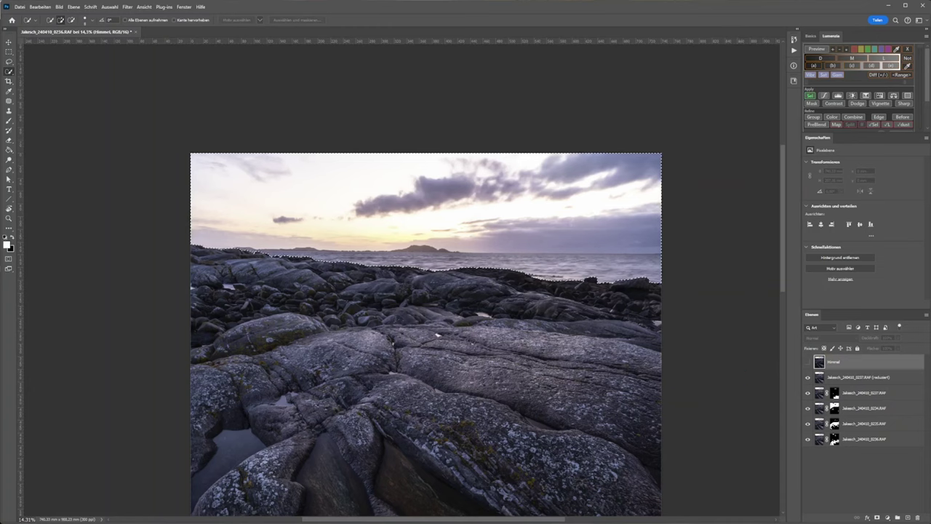
{"action": "left_click", "coordinate": [877, 517]}
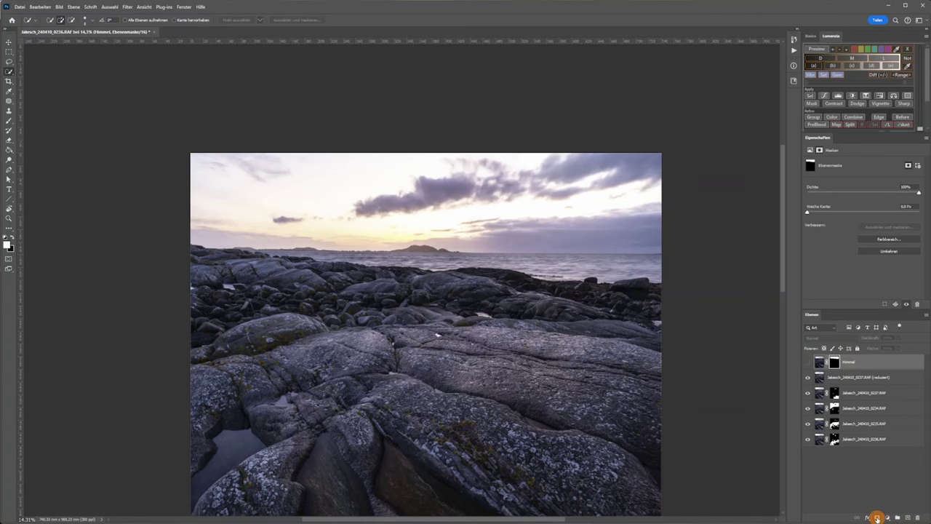
{"action": "left_click", "coordinate": [807, 366]}
{"action": "left_click", "coordinate": [807, 364]}
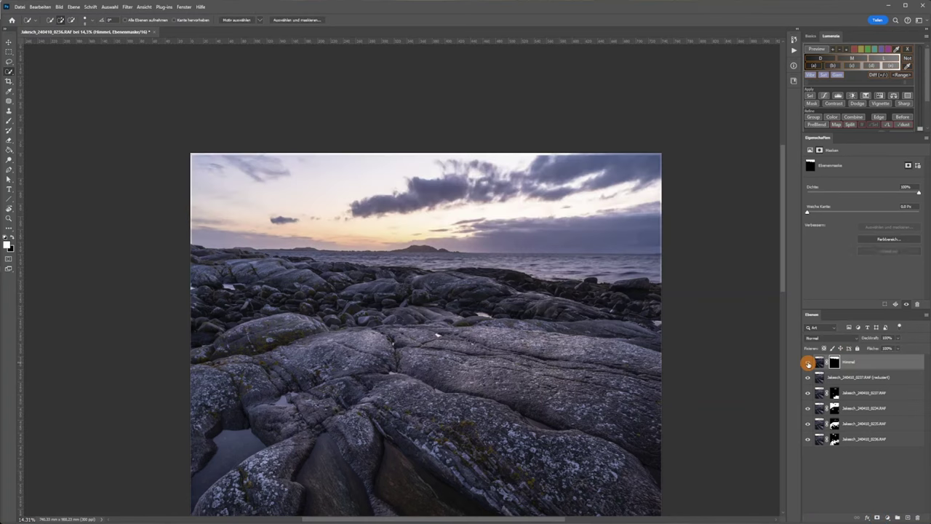
{"action": "scroll", "coordinate": [455, 304], "scroll_direction": "down", "scroll_amount": 3}
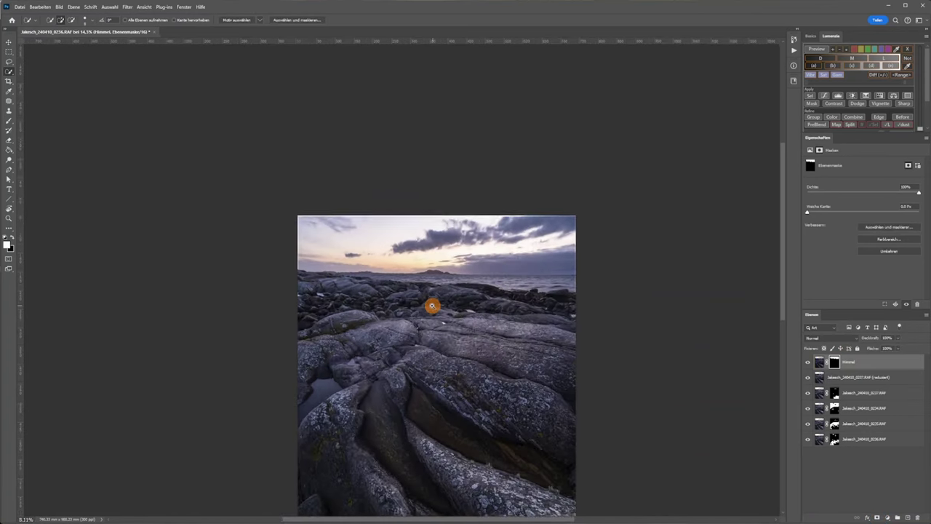
{"action": "left_click_drag", "start_coordinate": [432, 337], "coordinate": [431, 232]}
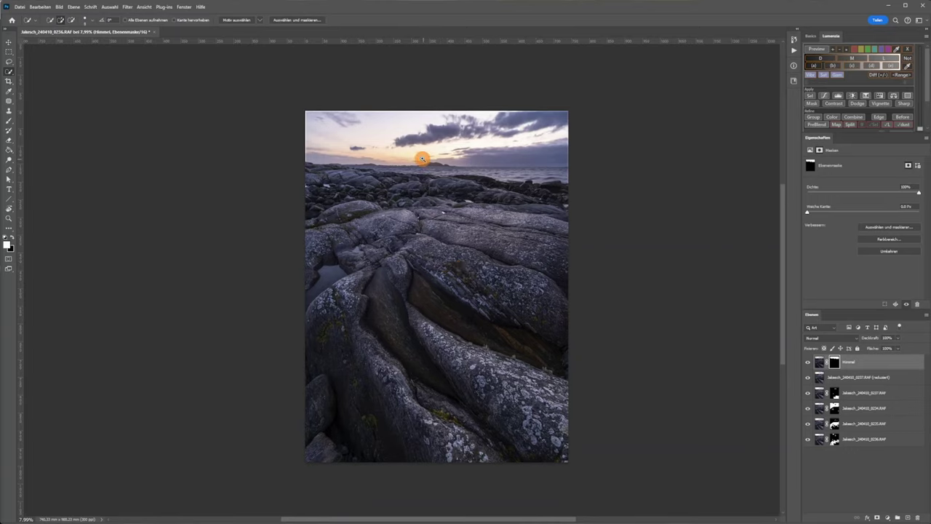
{"action": "scroll", "coordinate": [492, 159], "scroll_direction": "up", "scroll_amount": 5}
{"action": "left_click_drag", "start_coordinate": [595, 320], "coordinate": [282, 267]}
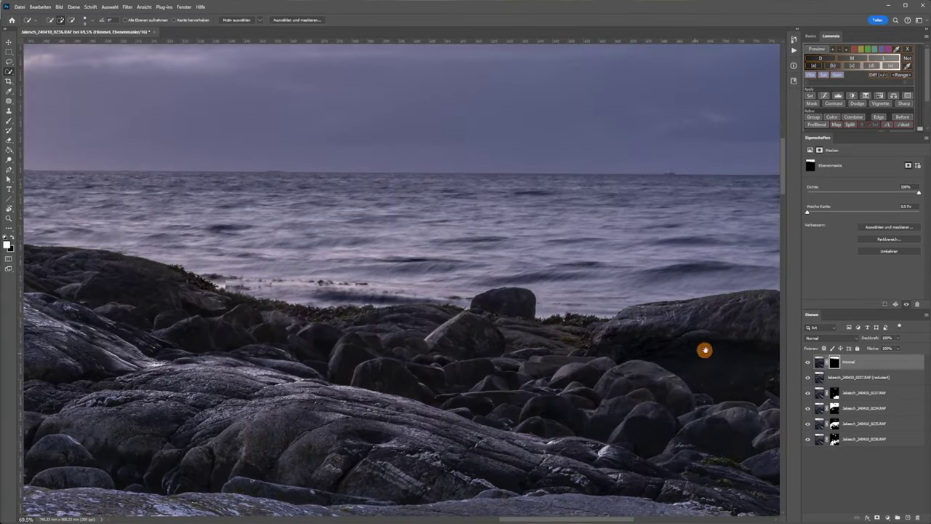
{"action": "left_click", "coordinate": [807, 364]}
{"action": "scroll", "coordinate": [266, 276], "scroll_direction": "up", "scroll_amount": 5}
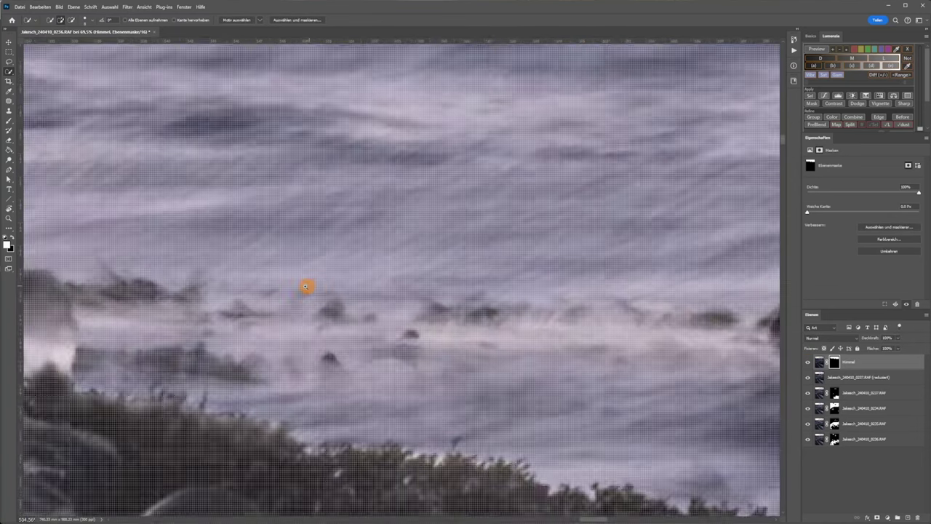
{"action": "scroll", "coordinate": [551, 319], "scroll_direction": "up", "scroll_amount": 3}
{"action": "scroll", "coordinate": [552, 319], "scroll_direction": "left", "scroll_amount": 2}
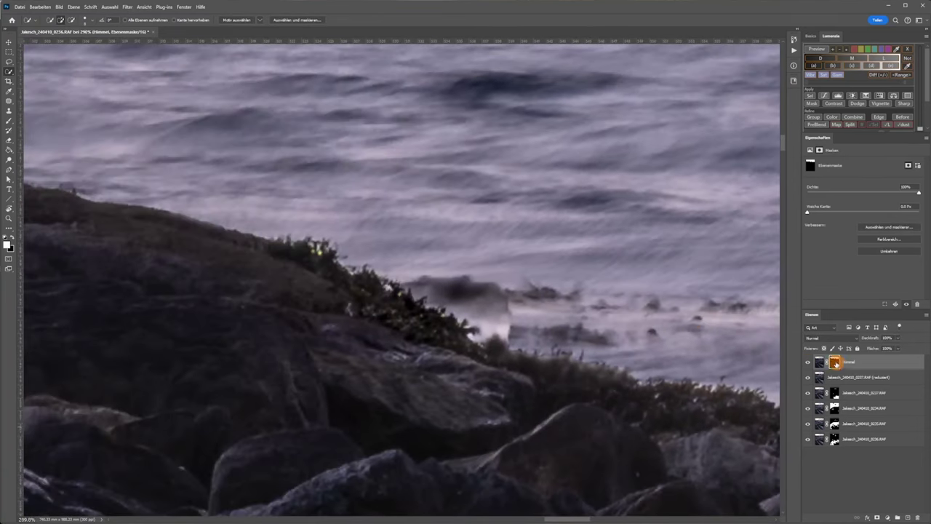
Step: Paint on the Himmel layer mask to remove the dark smudges along the waterline
{"action": "left_click", "coordinate": [9, 122]}
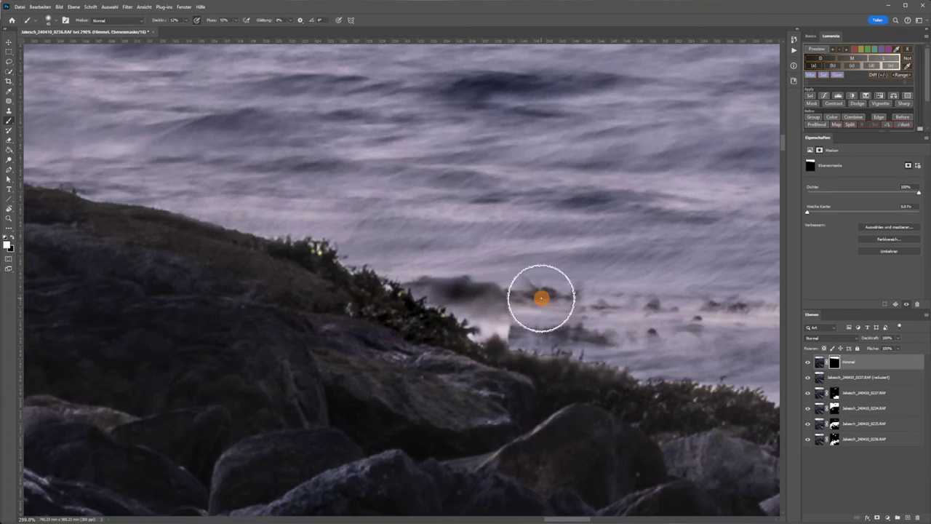
{"action": "mouse_move", "coordinate": [542, 298]}
{"action": "left_mouse_down"}
{"action": "mouse_move", "coordinate": [511, 306]}
{"action": "mouse_move", "coordinate": [516, 297]}
{"action": "left_mouse_up"}
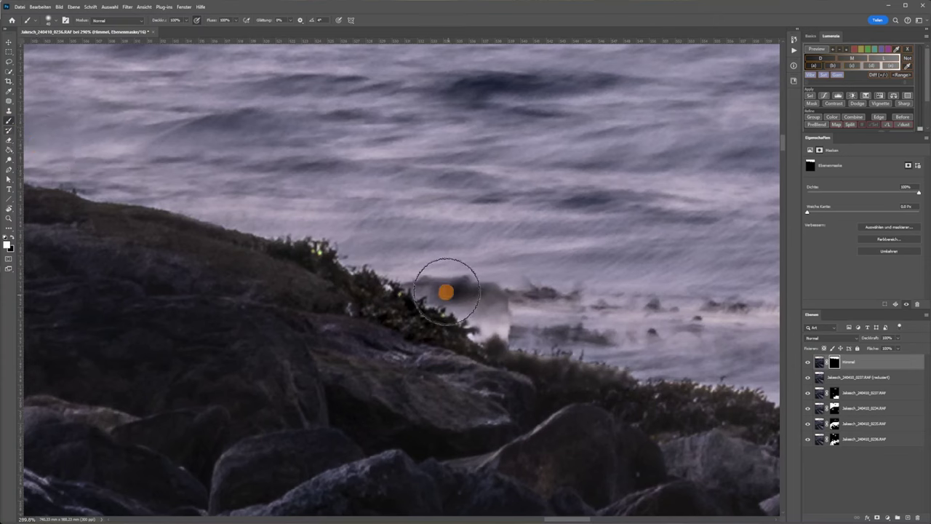
{"action": "left_click_drag", "start_coordinate": [442, 291], "coordinate": [495, 293]}
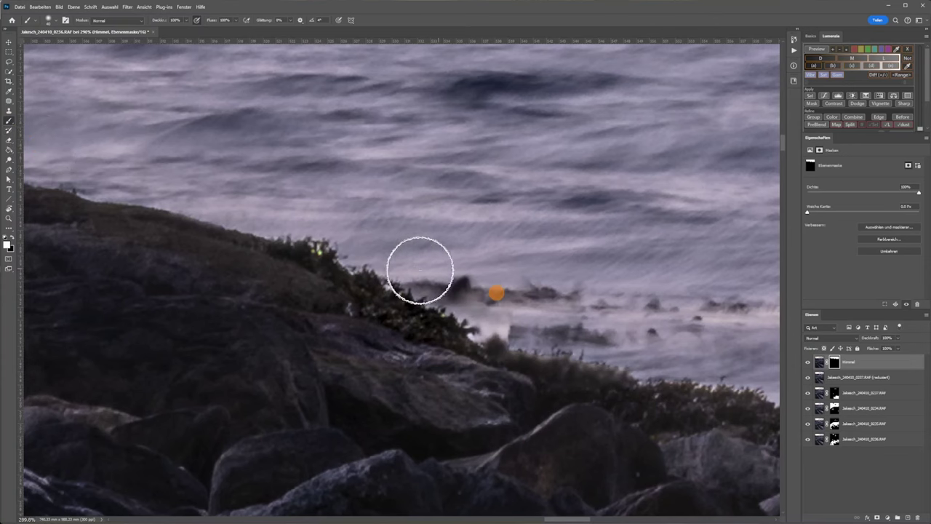
{"action": "left_click_drag", "start_coordinate": [439, 260], "coordinate": [486, 315]}
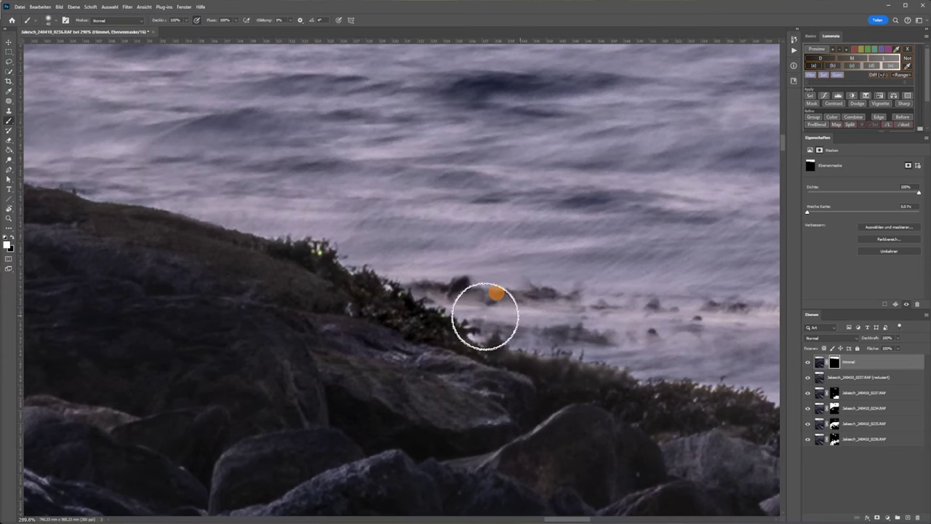
{"action": "scroll", "coordinate": [495, 293], "scroll_direction": "down", "scroll_amount": 5}
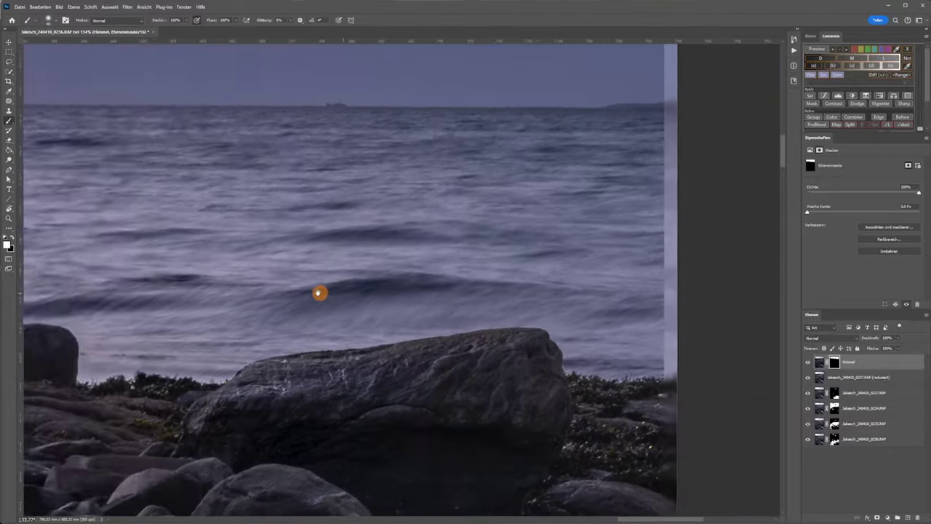
{"action": "mouse_move", "coordinate": [293, 293]}
{"action": "left_mouse_down"}
{"action": "mouse_move", "coordinate": [524, 310]}
{"action": "mouse_move", "coordinate": [289, 319]}
{"action": "left_mouse_up"}
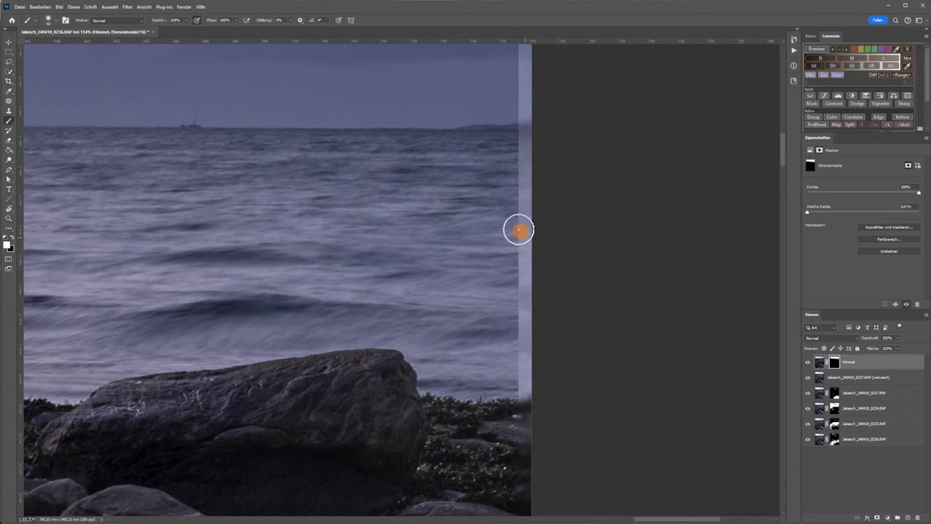
{"action": "scroll", "coordinate": [313, 251], "scroll_direction": "up", "scroll_amount": 5}
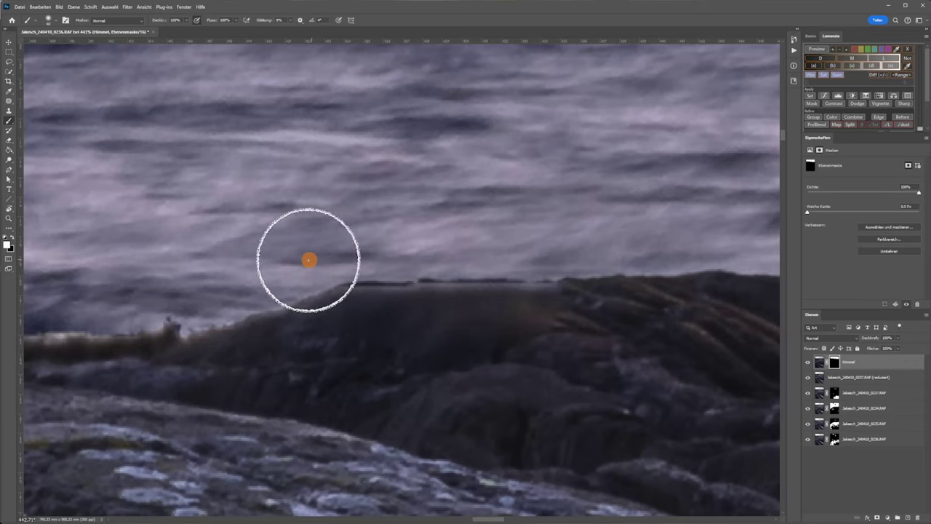
Step: Pan along the grassy ridge, shoreline and left hills to inspect the mask edges
{"action": "left_click_drag", "start_coordinate": [320, 251], "coordinate": [672, 241]}
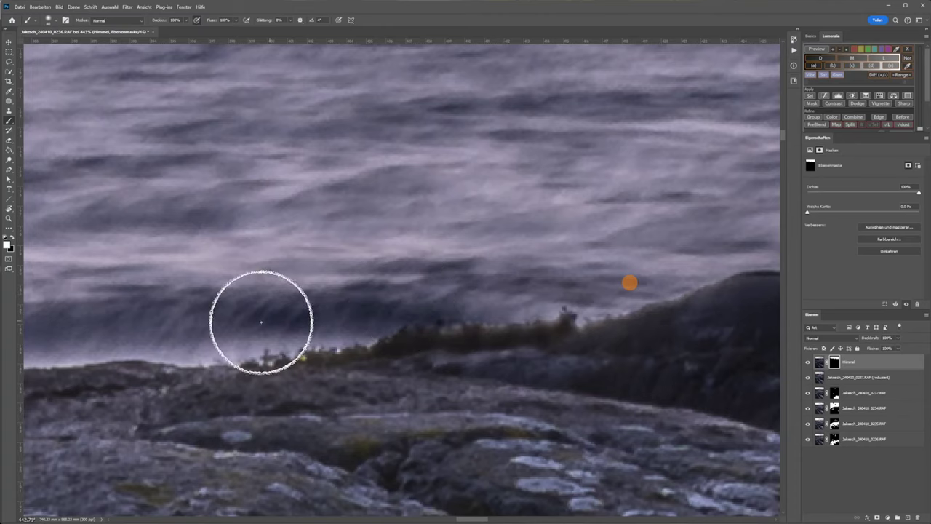
{"action": "left_click_drag", "start_coordinate": [198, 306], "coordinate": [594, 291]}
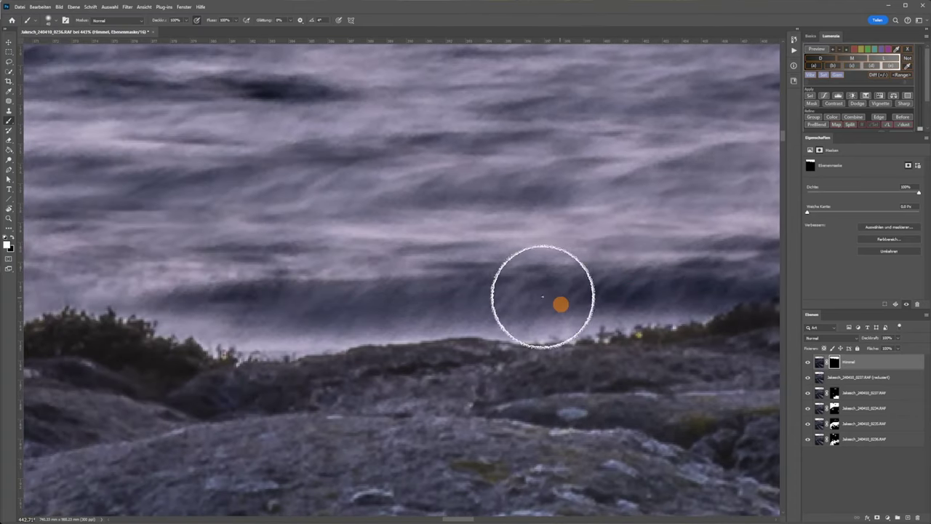
{"action": "left_click_drag", "start_coordinate": [187, 323], "coordinate": [624, 256]}
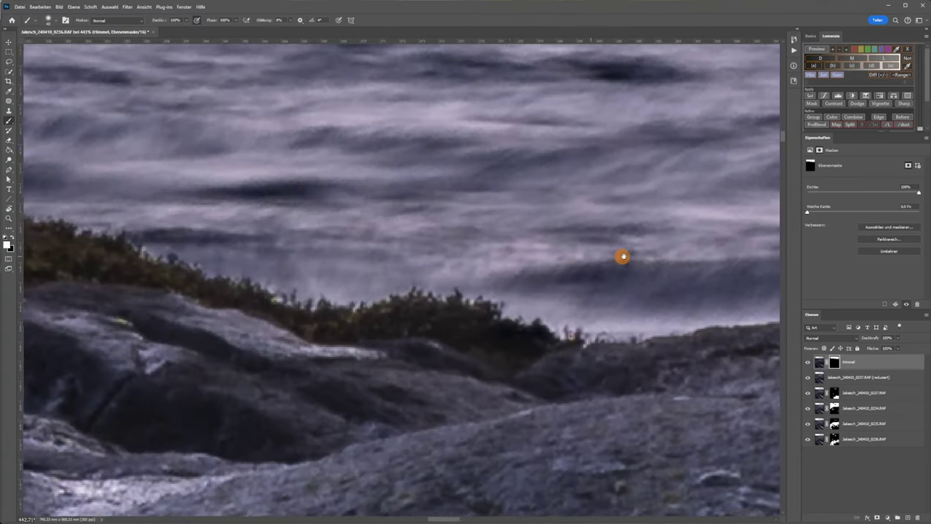
{"action": "left_click_drag", "start_coordinate": [313, 280], "coordinate": [620, 311]}
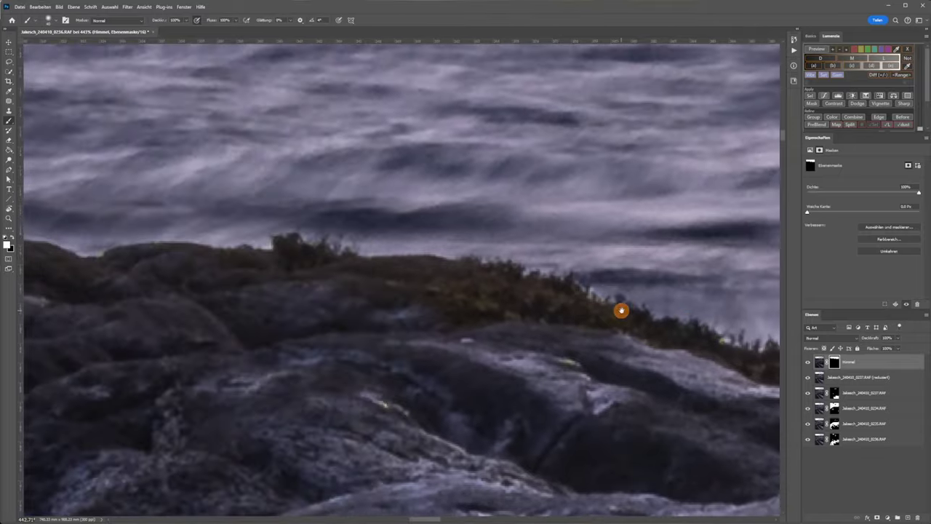
{"action": "scroll", "coordinate": [297, 240], "scroll_direction": "down", "scroll_amount": 2}
{"action": "scroll", "coordinate": [302, 251], "scroll_direction": "down", "scroll_amount": 2}
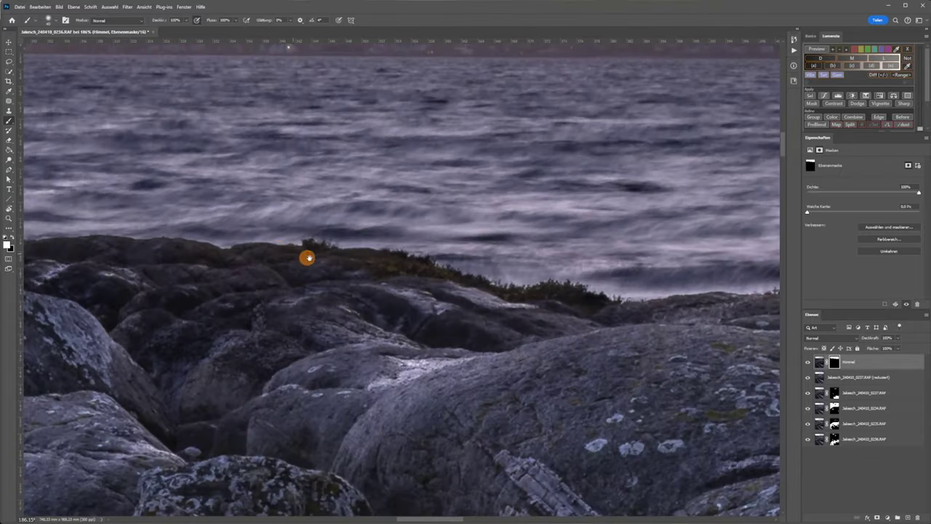
{"action": "left_click_drag", "start_coordinate": [307, 257], "coordinate": [589, 295]}
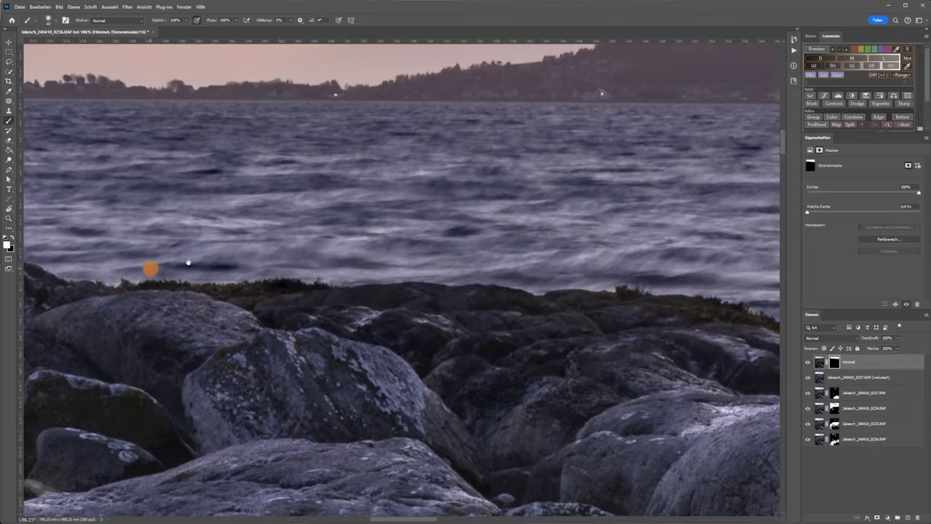
{"action": "left_click_drag", "start_coordinate": [174, 264], "coordinate": [570, 288]}
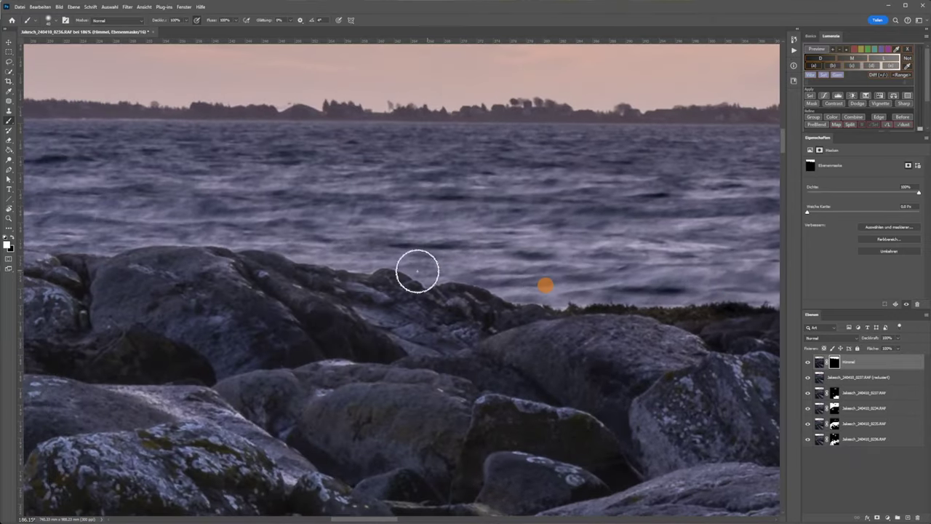
{"action": "left_click_drag", "start_coordinate": [223, 238], "coordinate": [621, 259]}
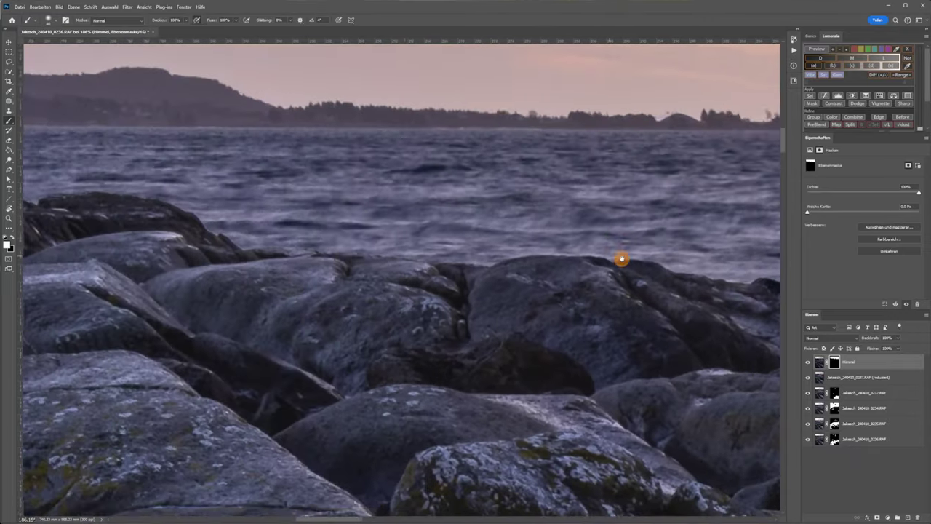
{"action": "left_click_drag", "start_coordinate": [323, 204], "coordinate": [606, 314]}
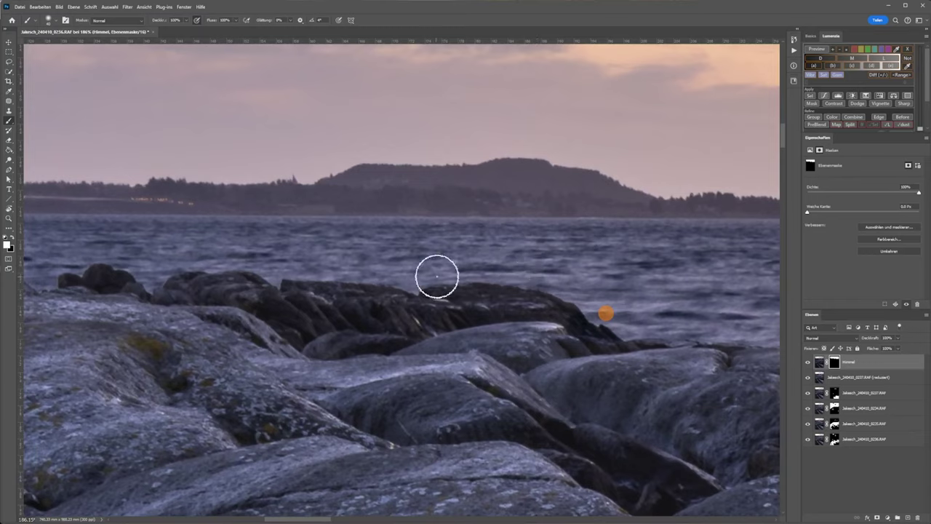
{"action": "left_click_drag", "start_coordinate": [197, 254], "coordinate": [539, 265]}
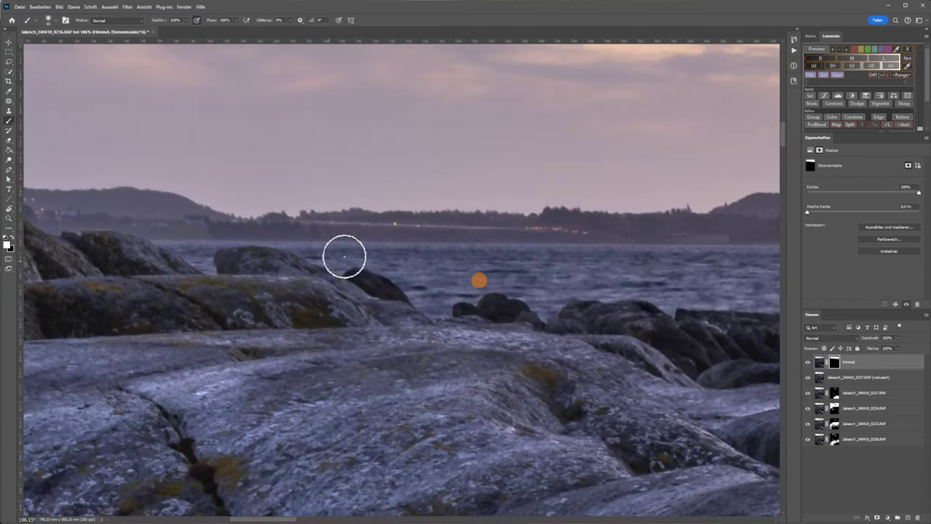
{"action": "left_click_drag", "start_coordinate": [162, 226], "coordinate": [455, 270]}
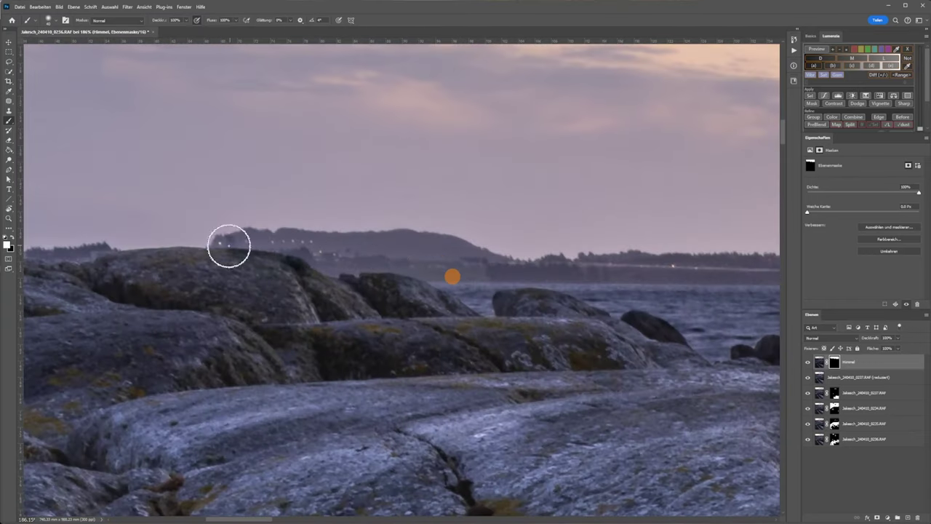
Step: View the whole photo and toggle the Himmel layer off and on to compare
{"action": "left_click", "coordinate": [269, 288]}
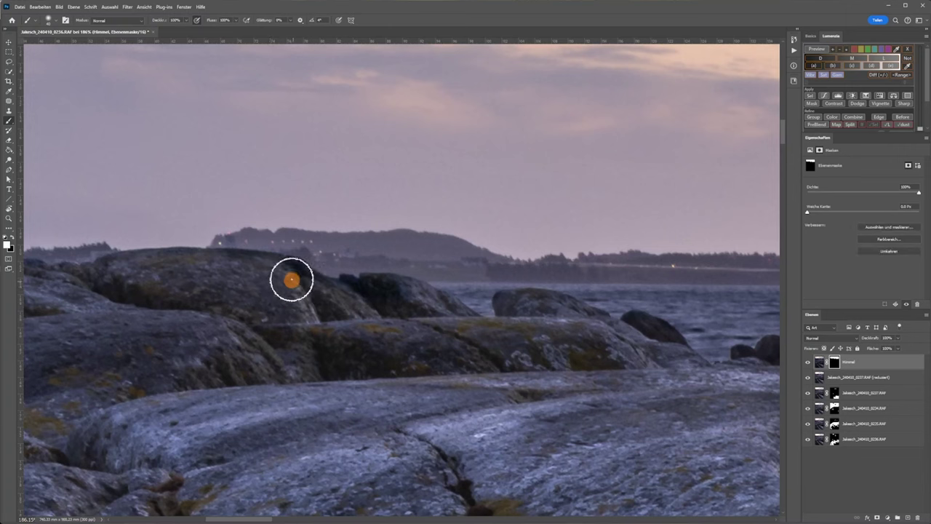
{"action": "left_click", "coordinate": [315, 331]}
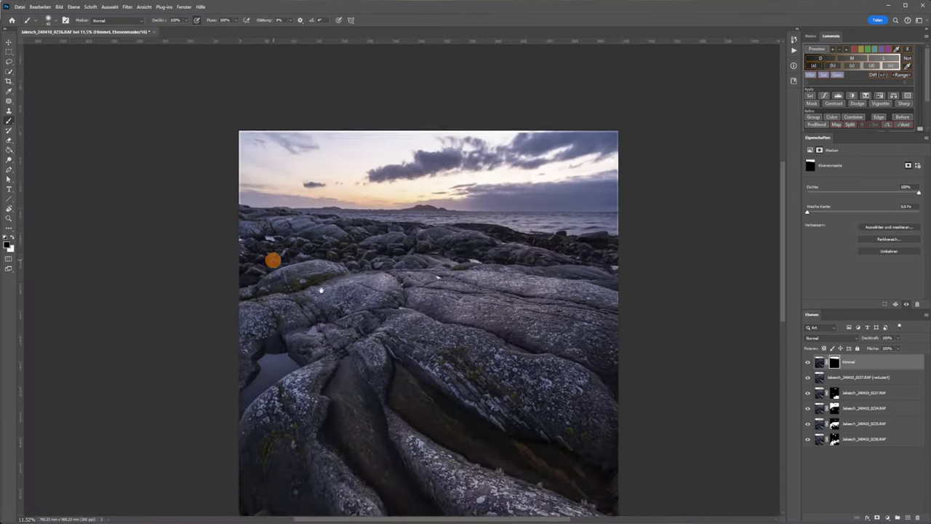
{"action": "left_click", "coordinate": [807, 362]}
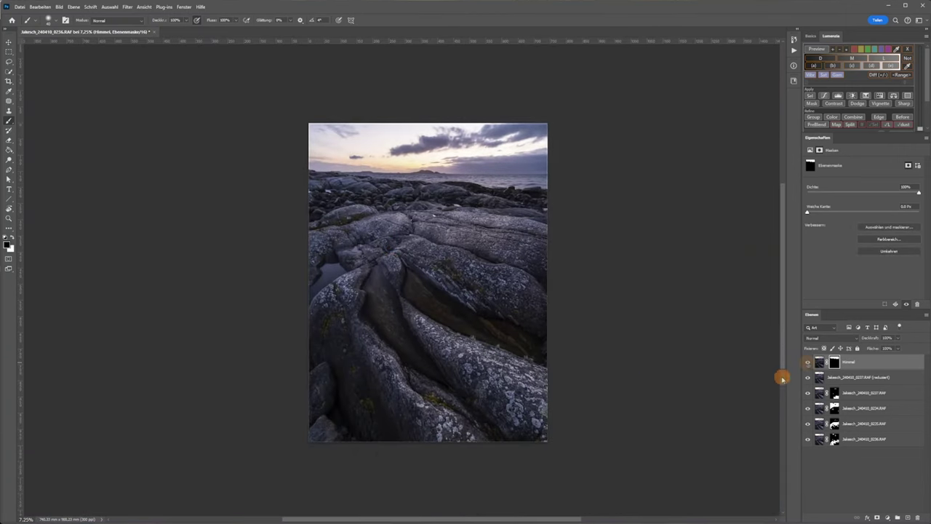
{"action": "left_click", "coordinate": [808, 362]}
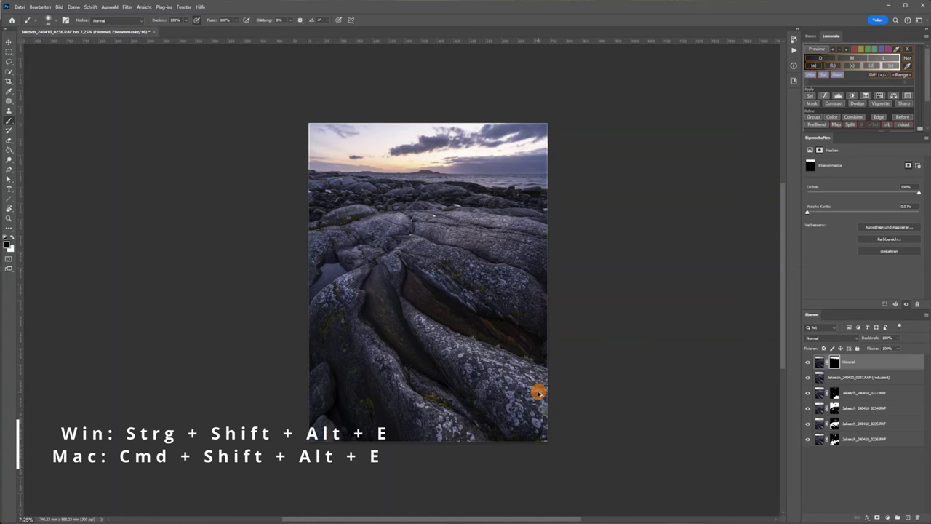
Step: Stamp all visible layers into a new layer, Ebene 1, and inspect the sky and horizon
{"action": "key", "text": "ctrl+shift+alt+e"}
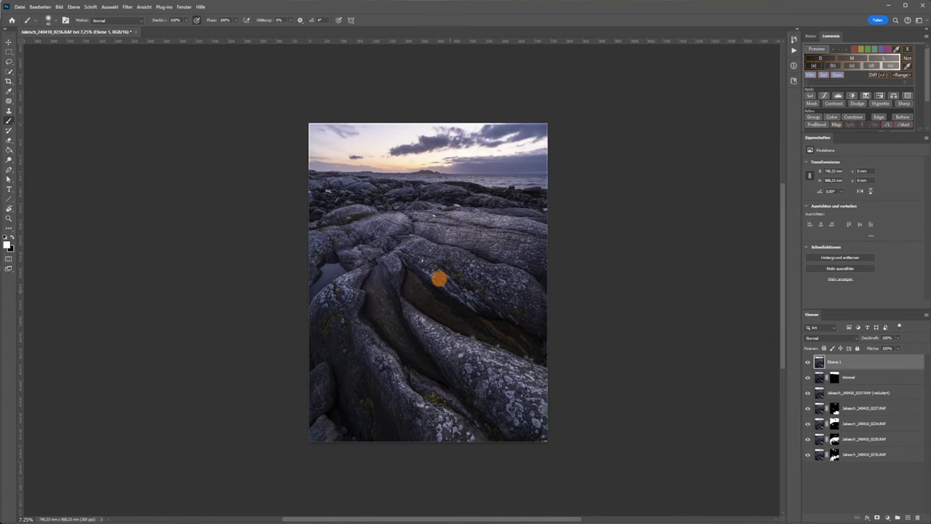
{"action": "scroll", "coordinate": [446, 307], "scroll_direction": "up", "scroll_amount": 5, "text": "alt"}
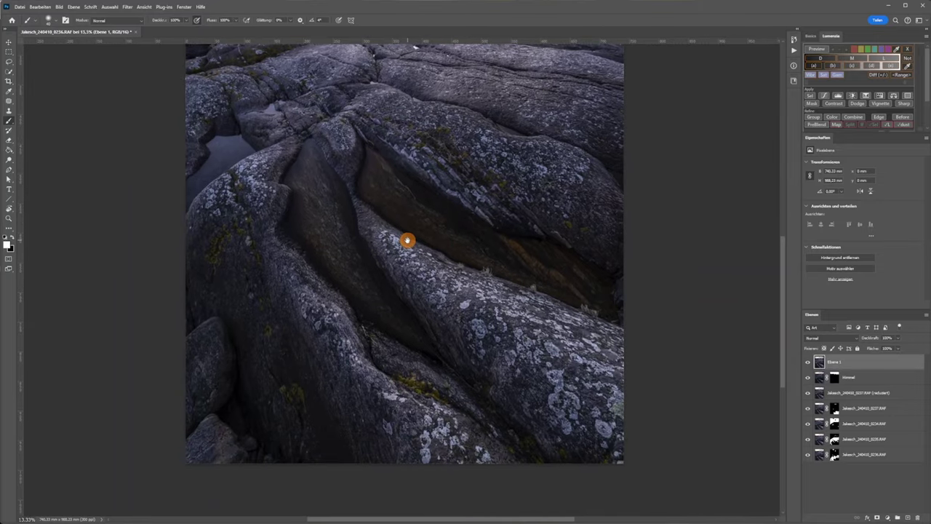
{"action": "left_click_drag", "start_coordinate": [405, 243], "coordinate": [502, 446]}
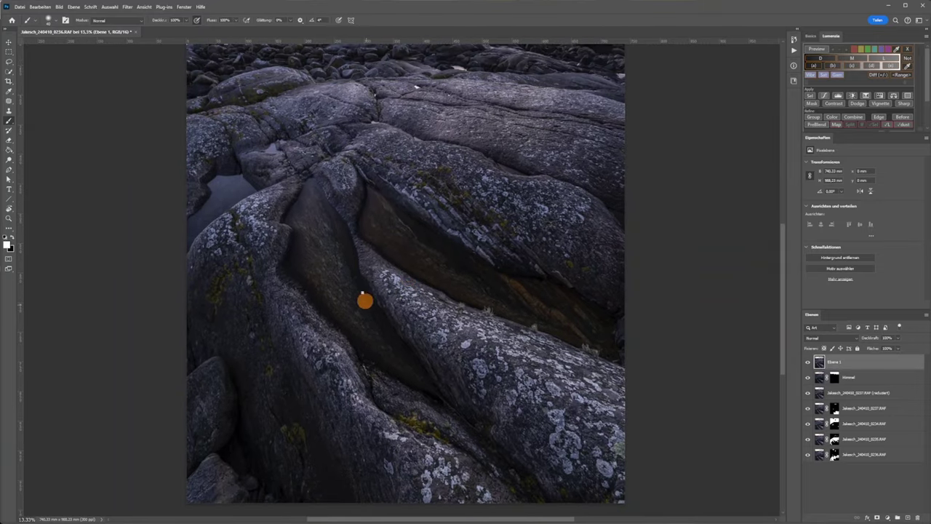
{"action": "left_click_drag", "start_coordinate": [344, 177], "coordinate": [344, 315]}
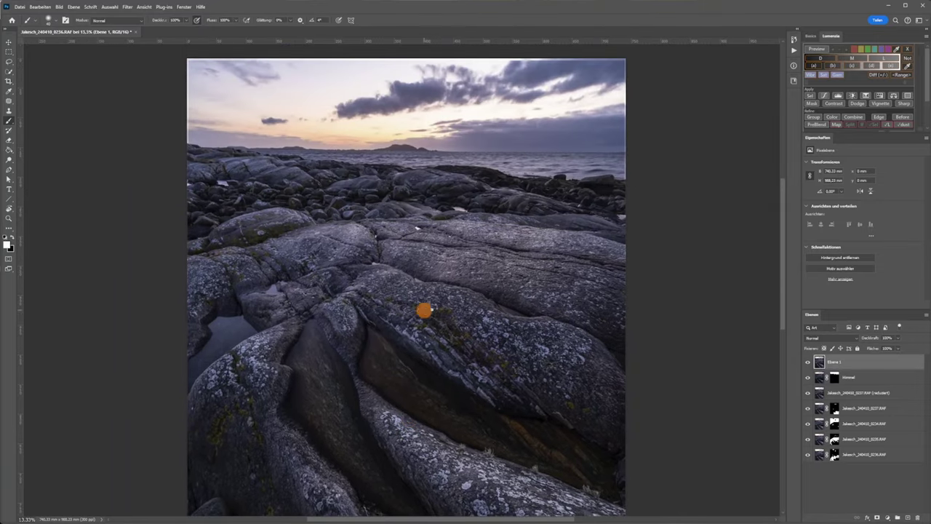
Step: Pan over the rock textures up close, then fit the whole image on screen
{"action": "left_click_drag", "start_coordinate": [444, 311], "coordinate": [369, 214]}
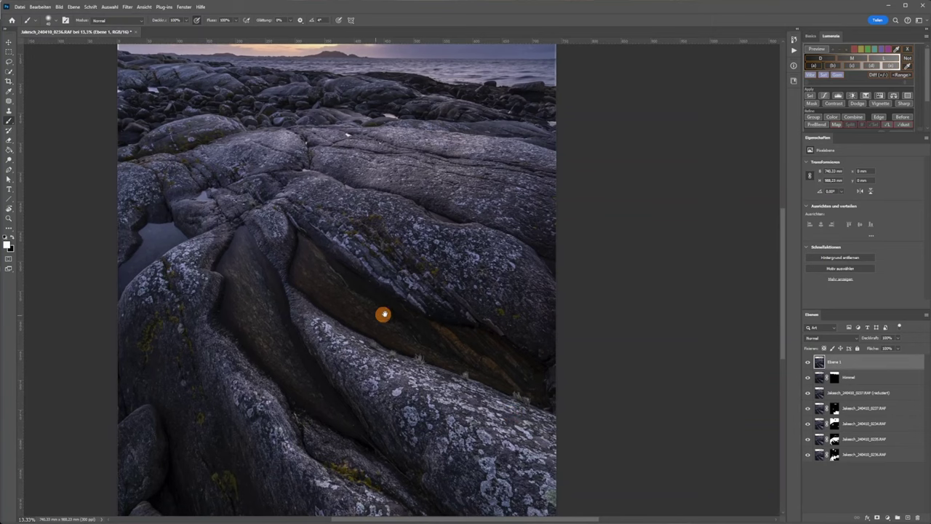
{"action": "mouse_move", "coordinate": [364, 328]}
{"action": "left_mouse_down"}
{"action": "mouse_move", "coordinate": [347, 228]}
{"action": "mouse_move", "coordinate": [416, 391]}
{"action": "mouse_move", "coordinate": [379, 447]}
{"action": "left_mouse_up"}
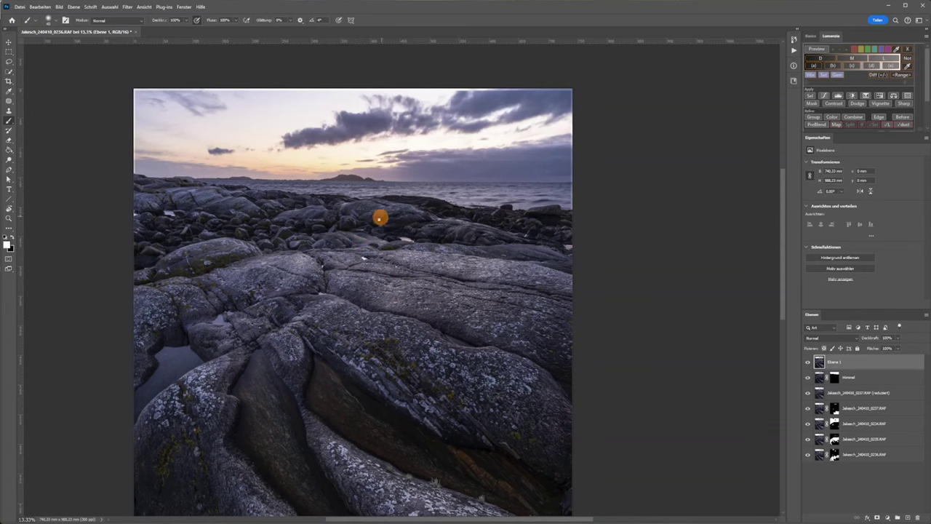
{"action": "left_click_drag", "start_coordinate": [387, 347], "coordinate": [378, 287]}
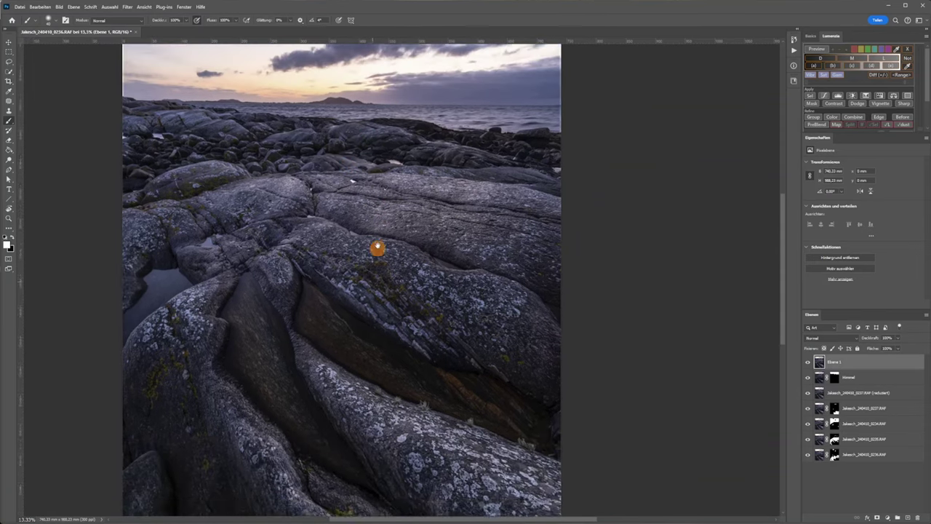
{"action": "left_click_drag", "start_coordinate": [387, 288], "coordinate": [384, 174]}
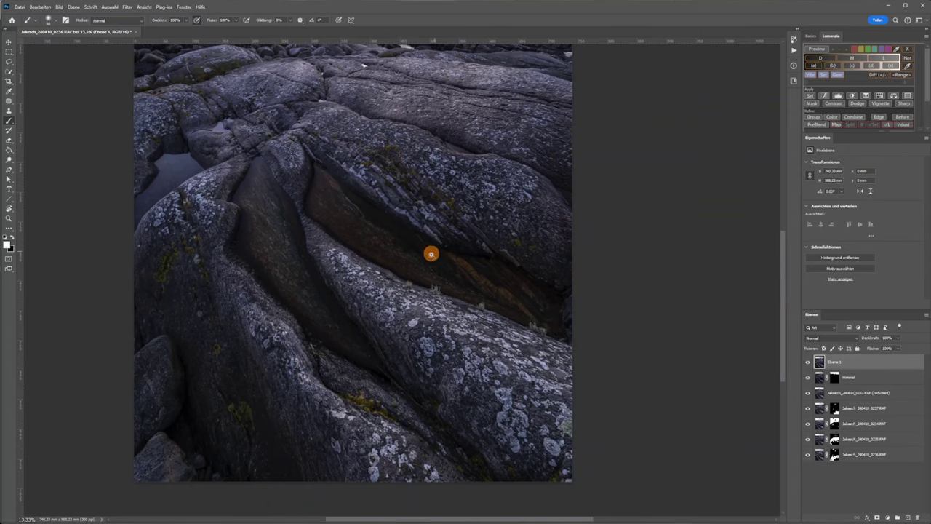
{"action": "scroll", "coordinate": [410, 259], "scroll_direction": "up", "scroll_amount": 1}
{"action": "key", "text": "ctrl+0"}
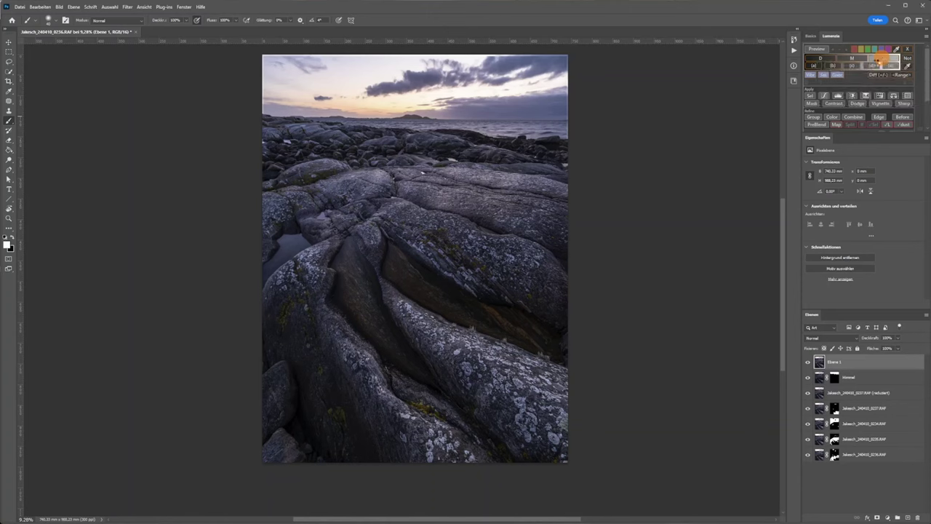
{"action": "left_click", "coordinate": [883, 56]}
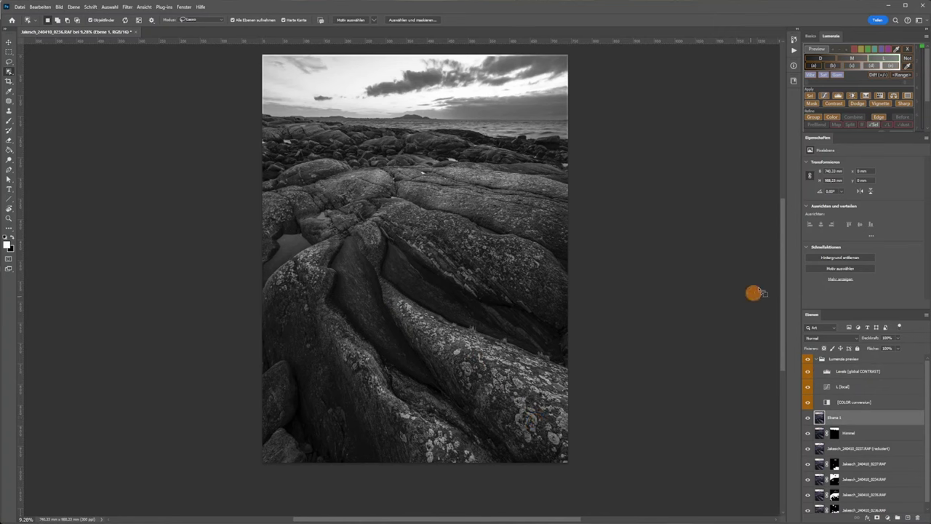
{"action": "left_click", "coordinate": [848, 387]}
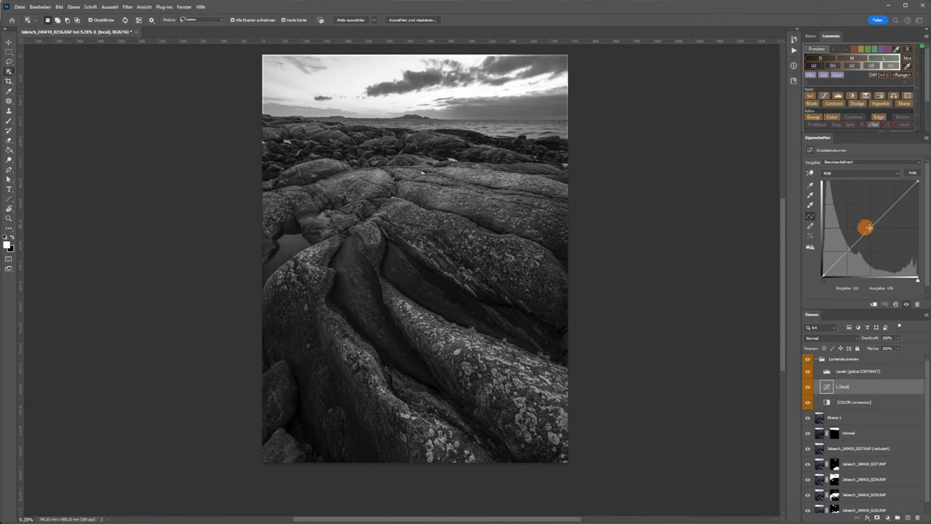
{"action": "left_click_drag", "start_coordinate": [870, 228], "coordinate": [872, 212]}
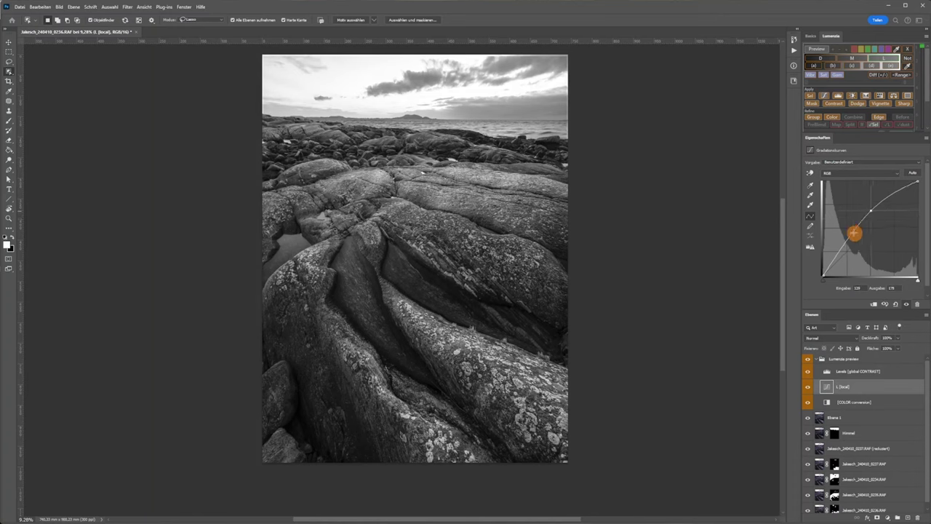
{"action": "left_click_drag", "start_coordinate": [854, 234], "coordinate": [851, 239]}
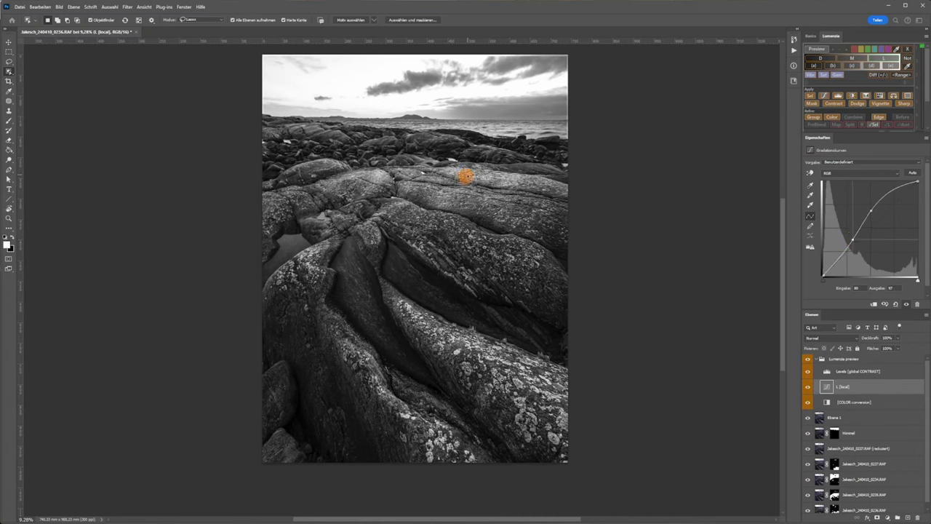
{"action": "left_click", "coordinate": [873, 201]}
{"action": "left_click_drag", "start_coordinate": [926, 379], "coordinate": [926, 398]}
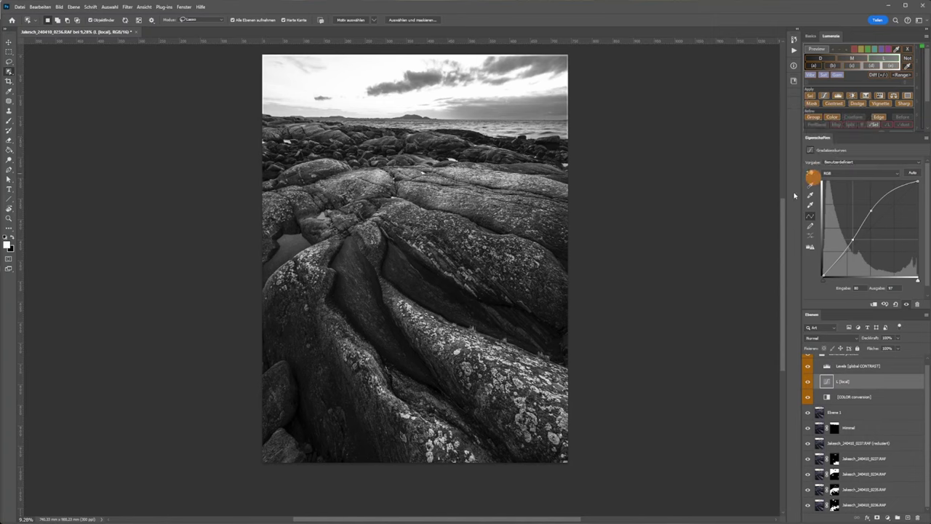
{"action": "left_click", "coordinate": [906, 518]}
{"action": "left_click", "coordinate": [861, 323]}
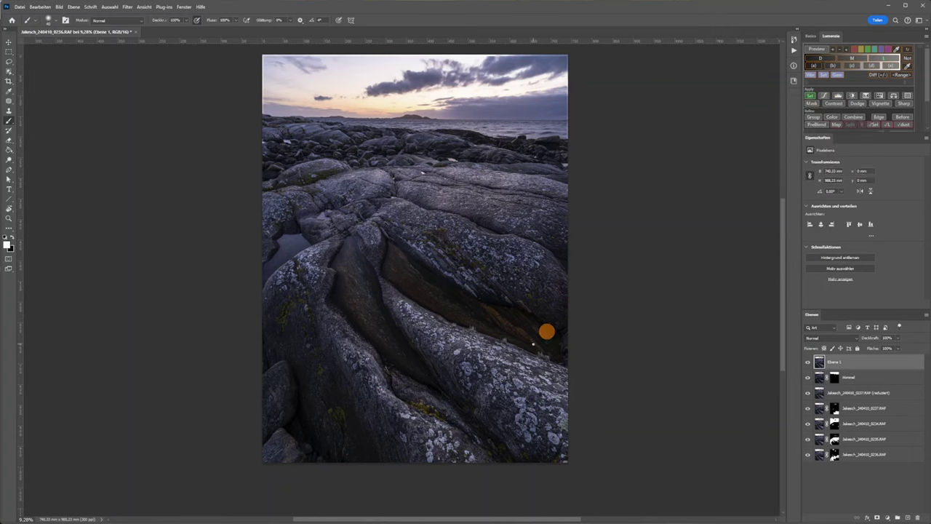
Step: Add empty layer Ebene 2 and set a larger brush to 20% opacity and 30% flow
{"action": "left_click", "coordinate": [908, 519]}
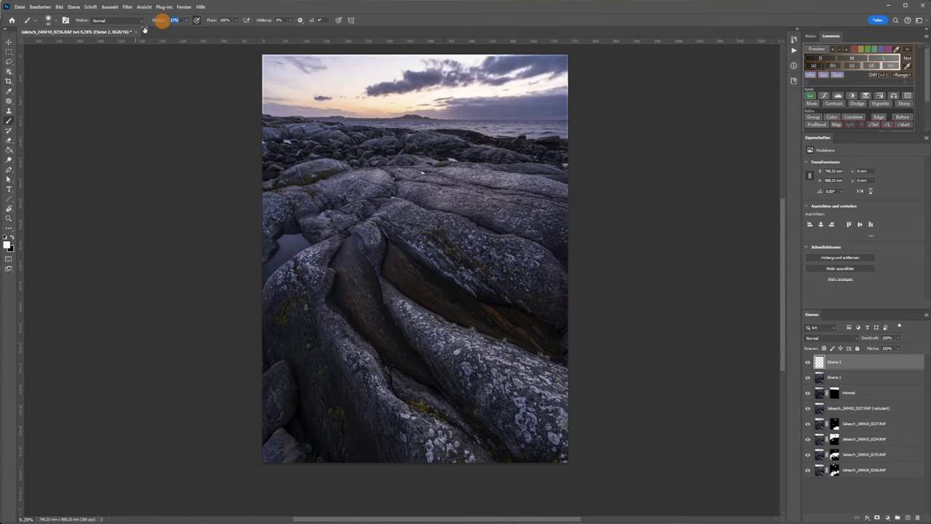
{"action": "type", "text": "20"}
{"action": "left_click", "coordinate": [232, 13]}
{"action": "type", "text": "30"}
{"action": "key", "text": "Return"}
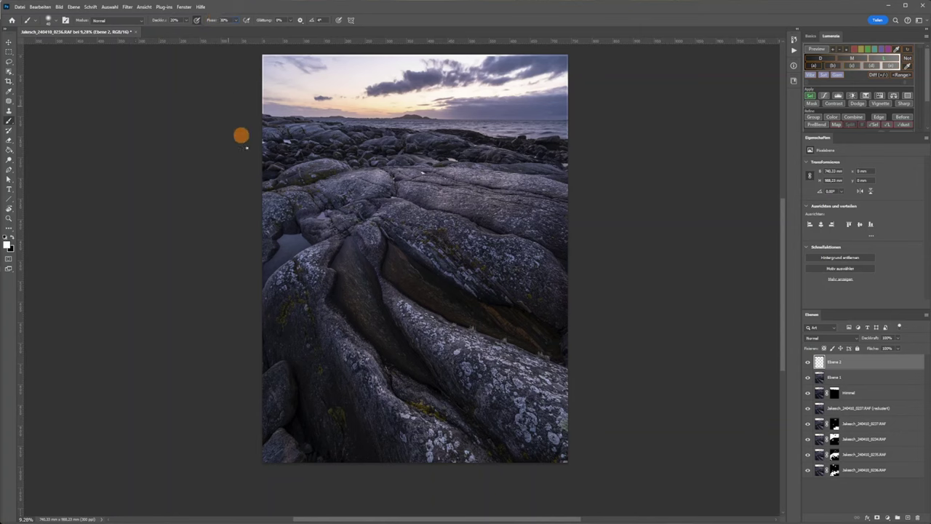
{"action": "left_click_drag", "start_coordinate": [411, 336], "coordinate": [461, 377]}
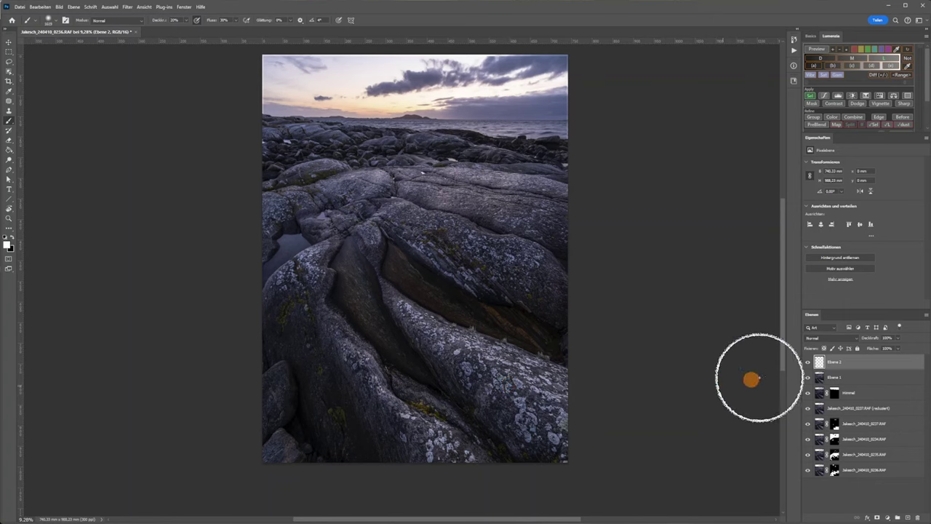
Step: Set Ebene 2 to Weiches Licht blending and brighten the right and upper rock surfaces
{"action": "left_click", "coordinate": [847, 339]}
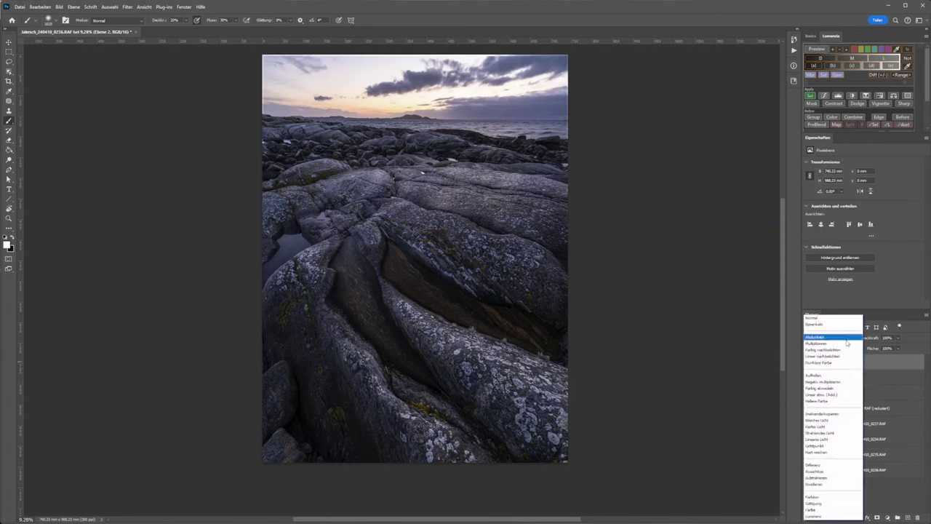
{"action": "left_click", "coordinate": [821, 421]}
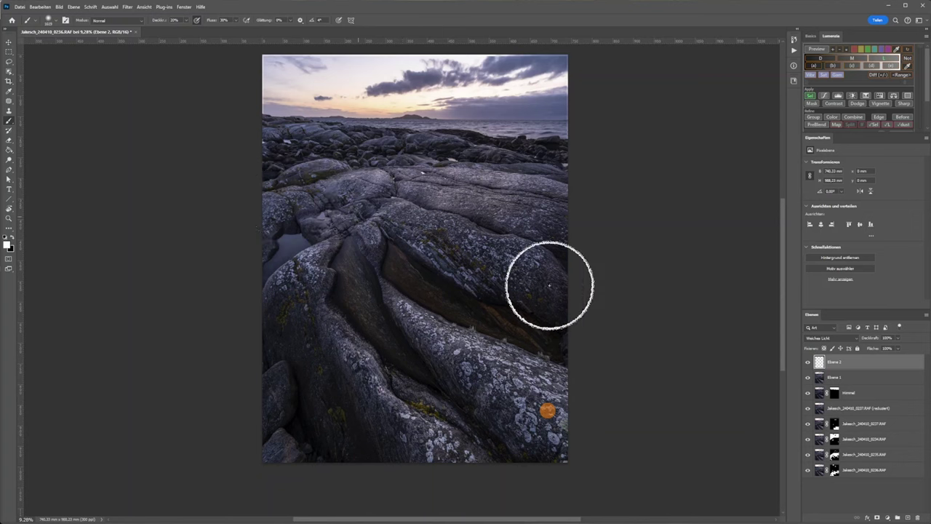
{"action": "left_click", "coordinate": [525, 282]}
{"action": "left_click", "coordinate": [490, 207]}
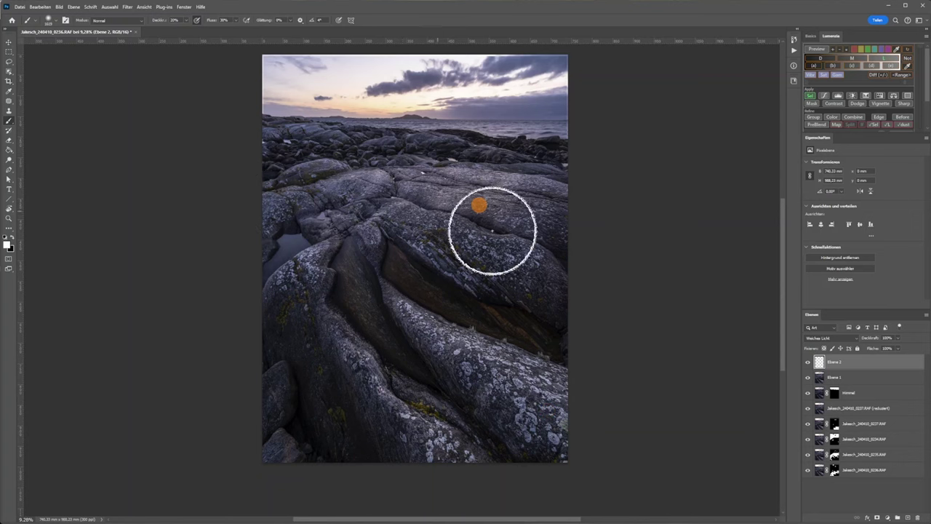
{"action": "left_click", "coordinate": [544, 427]}
Step: With a smaller brush, brighten the central ridge and compare the painted layer on and off
{"action": "right_click", "coordinate": [478, 388], "text": "alt"}
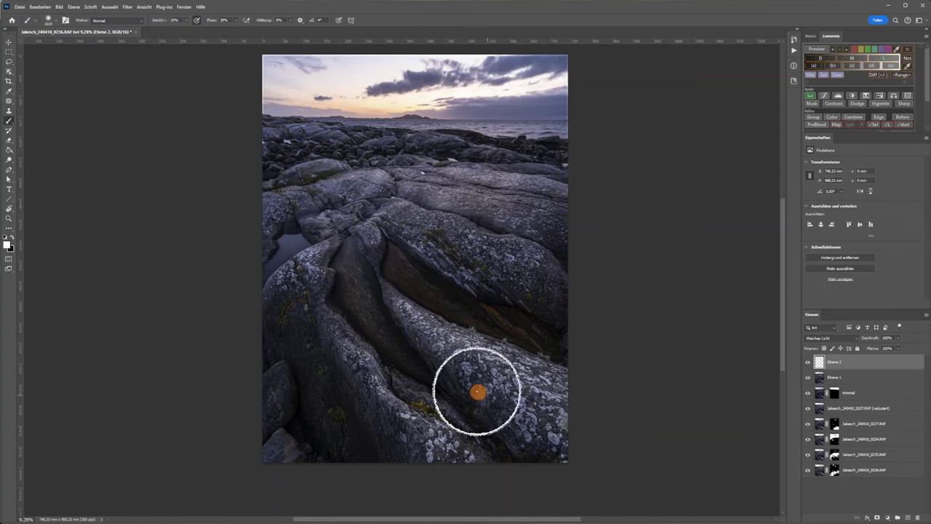
{"action": "left_click", "coordinate": [426, 362]}
{"action": "left_click", "coordinate": [420, 315]}
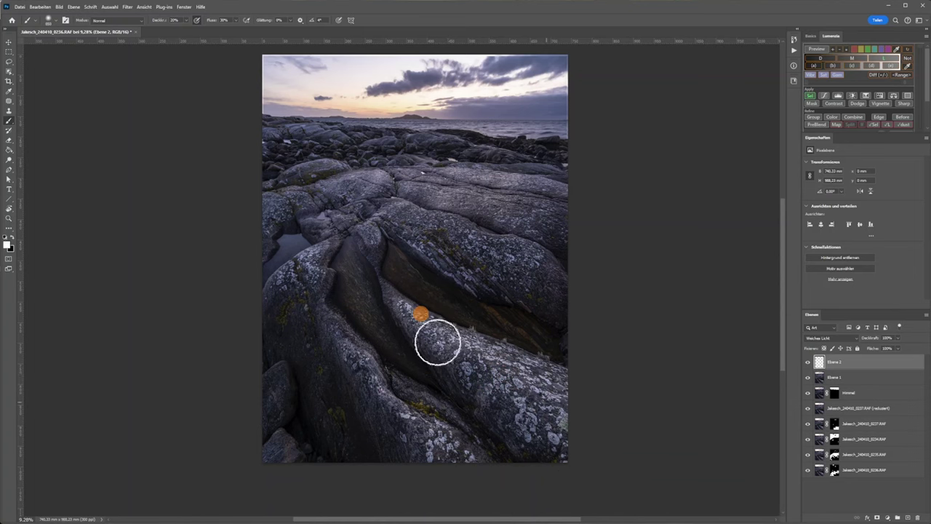
{"action": "left_click", "coordinate": [475, 449]}
{"action": "left_click", "coordinate": [601, 334]}
{"action": "left_click", "coordinate": [837, 369]}
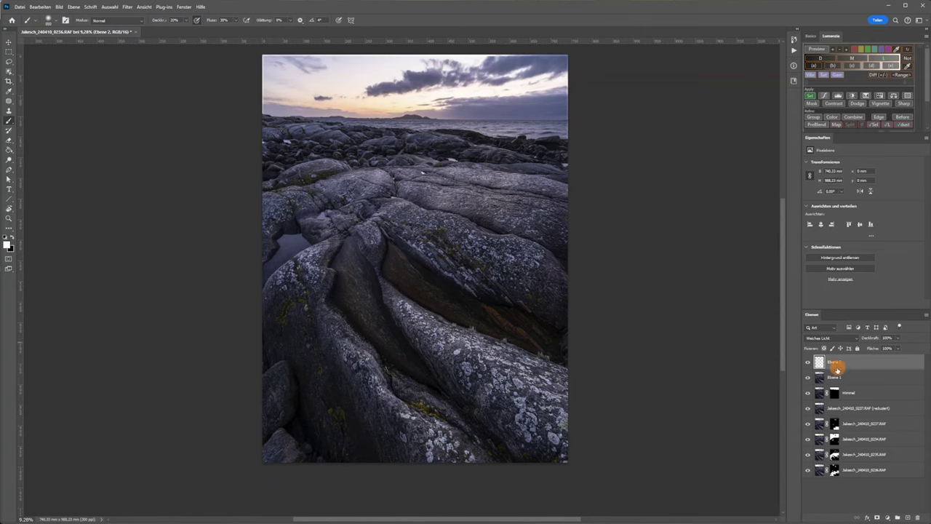
{"action": "left_click", "coordinate": [806, 362]}
{"action": "left_click", "coordinate": [806, 363]}
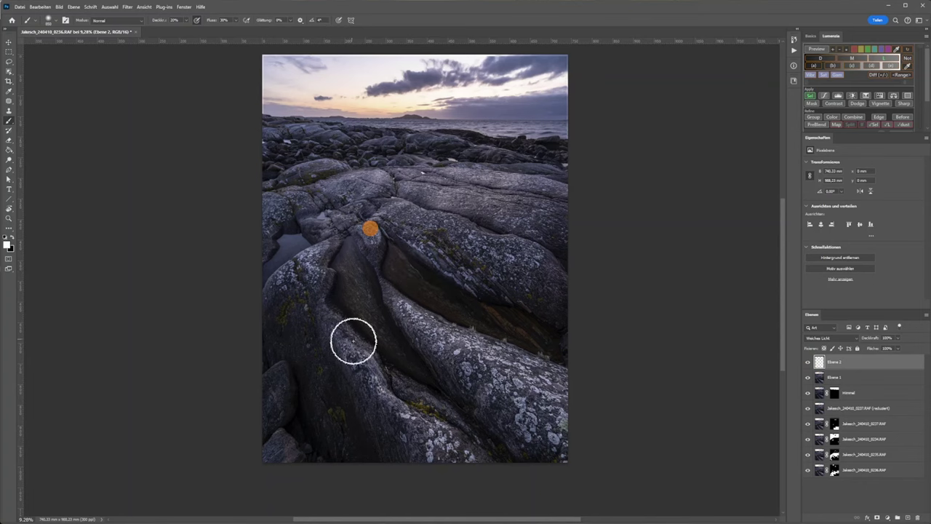
Step: Brighten the left rock edges and right ridge, then zoom out to the whole image
{"action": "left_click", "coordinate": [279, 375]}
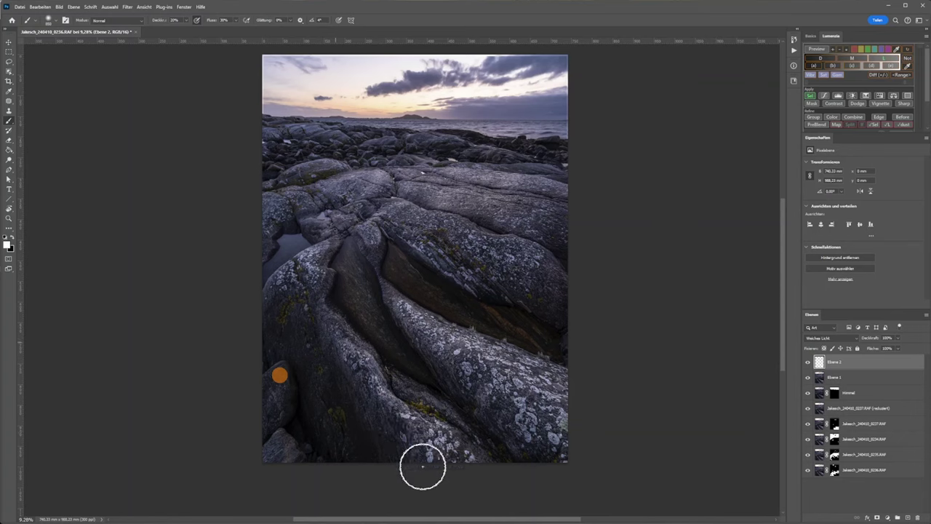
{"action": "left_click", "coordinate": [335, 335]}
{"action": "left_click", "coordinate": [536, 391]}
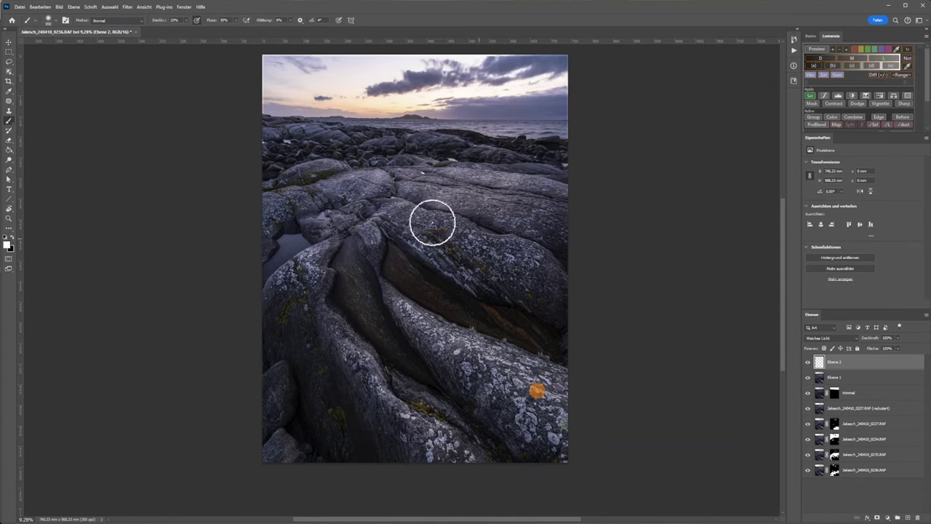
{"action": "left_click", "coordinate": [822, 338]}
{"action": "left_click", "coordinate": [853, 406]}
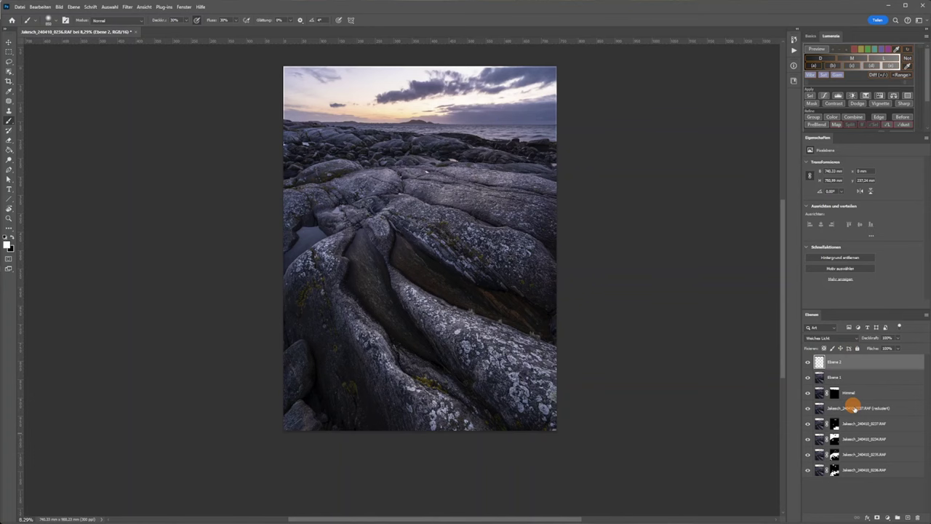
Step: Add empty layer Ebene 3 and make black the painting colour
{"action": "left_click", "coordinate": [908, 518]}
{"action": "mouse_move", "coordinate": [343, 237]}
{"action": "left_mouse_down"}
{"action": "mouse_move", "coordinate": [363, 347]}
{"action": "mouse_move", "coordinate": [308, 293]}
{"action": "mouse_move", "coordinate": [312, 318]}
{"action": "mouse_move", "coordinate": [322, 291]}
{"action": "mouse_move", "coordinate": [299, 313]}
{"action": "mouse_move", "coordinate": [260, 301]}
{"action": "mouse_move", "coordinate": [63, 90]}
{"action": "mouse_move", "coordinate": [50, 230]}
{"action": "mouse_move", "coordinate": [71, 222]}
{"action": "left_mouse_up"}
{"action": "key", "text": "x"}
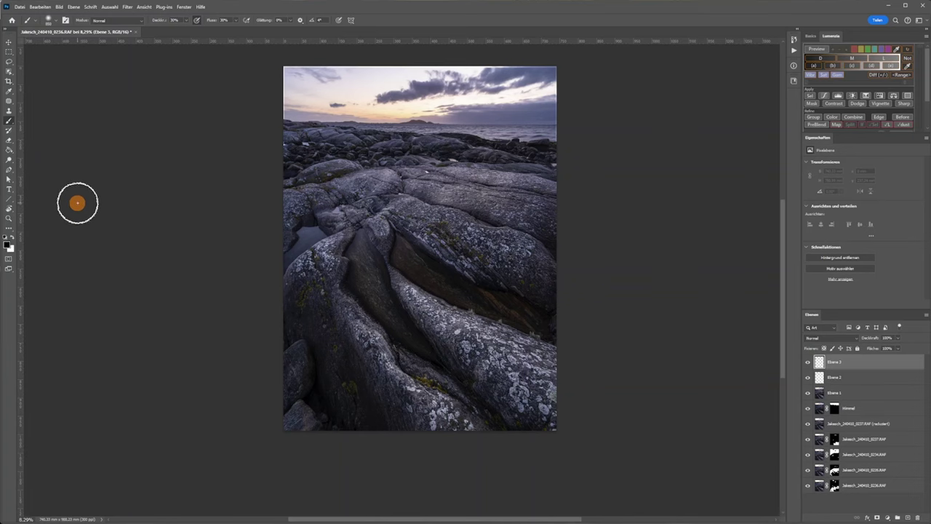
Step: Preview the Lumenzia Darks mask, pull its curve down, then remove the preview
{"action": "left_click_drag", "start_coordinate": [557, 80], "coordinate": [803, 69]}
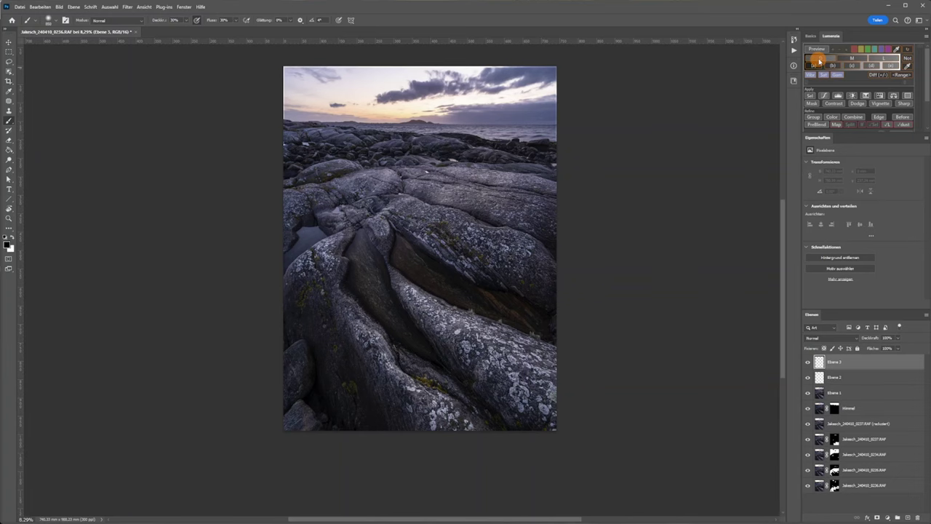
{"action": "left_click", "coordinate": [819, 61]}
{"action": "left_click", "coordinate": [819, 58]}
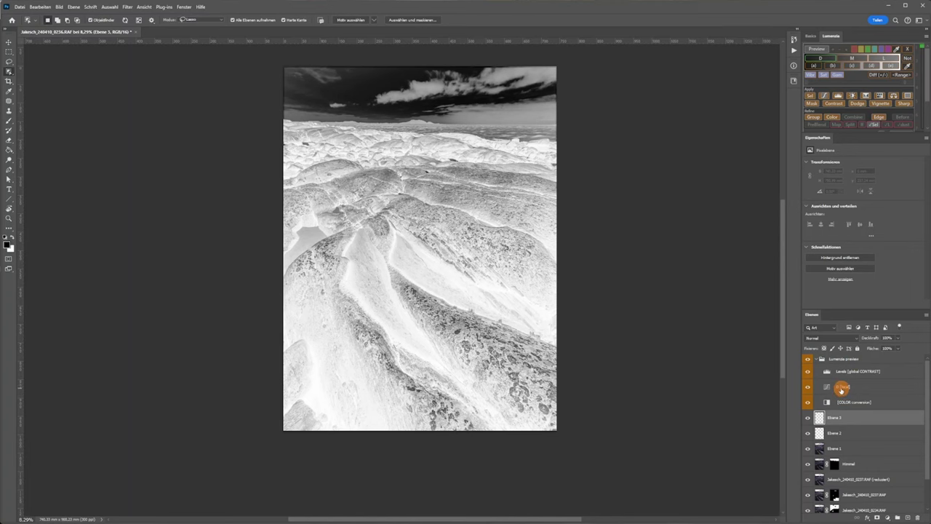
{"action": "left_click", "coordinate": [842, 388]}
{"action": "left_click_drag", "start_coordinate": [855, 214], "coordinate": [855, 236]}
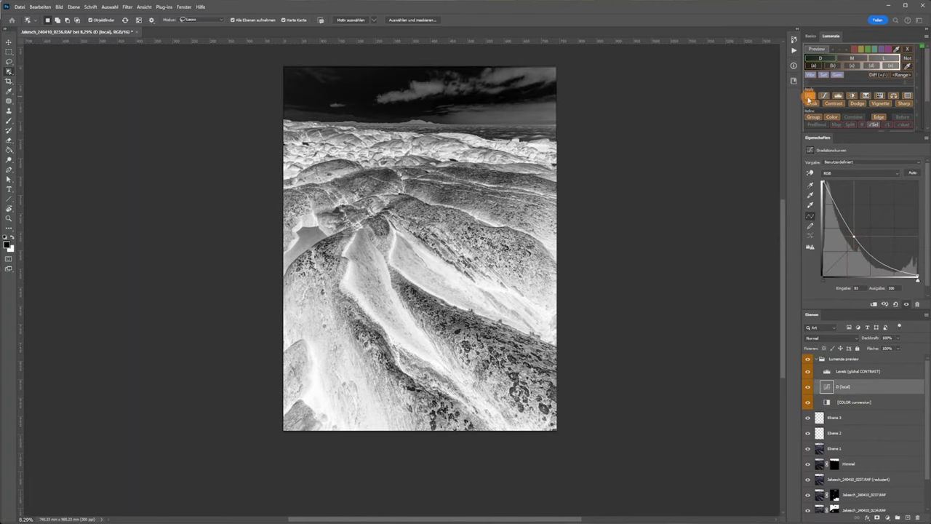
{"action": "left_click", "coordinate": [343, 223]}
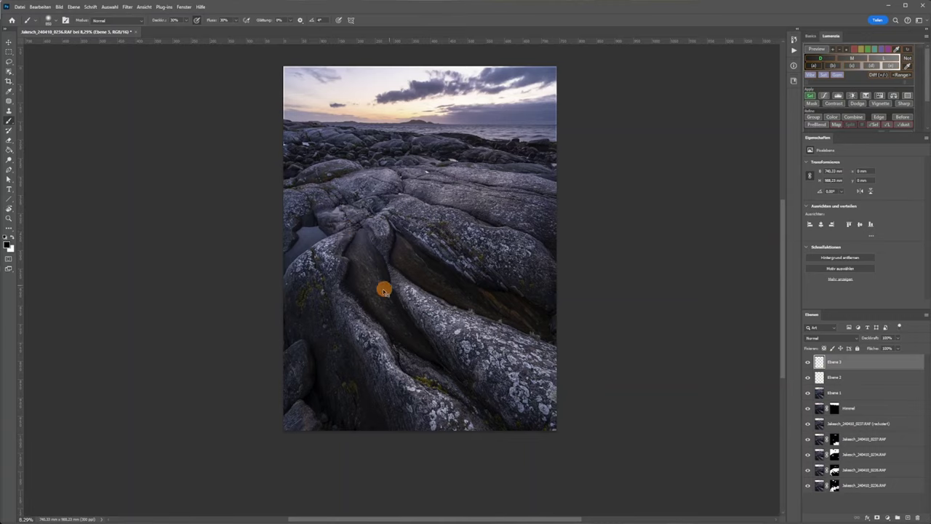
Step: Zoom into the rocks and adjust the brush size and hardness
{"action": "scroll", "coordinate": [401, 280], "scroll_direction": "up", "scroll_amount": 2}
{"action": "left_click_drag", "start_coordinate": [441, 268], "coordinate": [364, 366]}
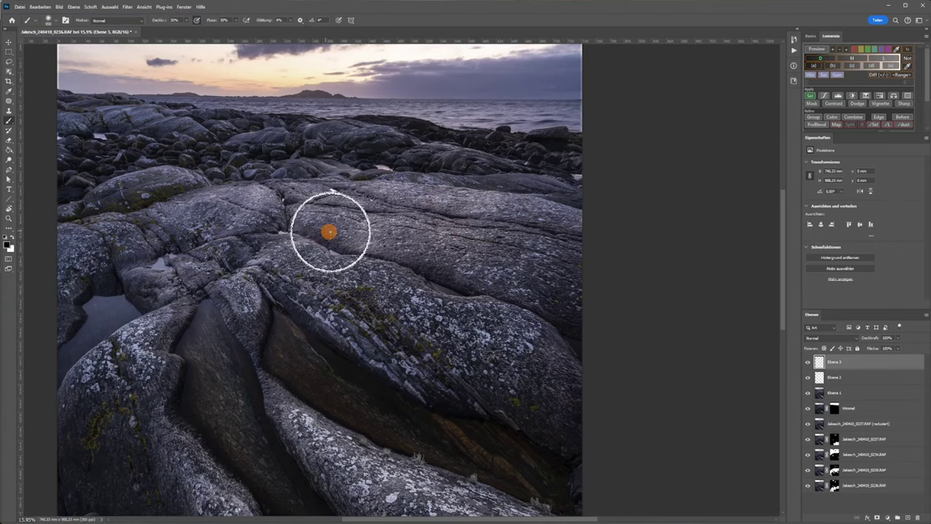
{"action": "right_click", "coordinate": [368, 240], "text": "alt"}
{"action": "right_click", "coordinate": [283, 198]}
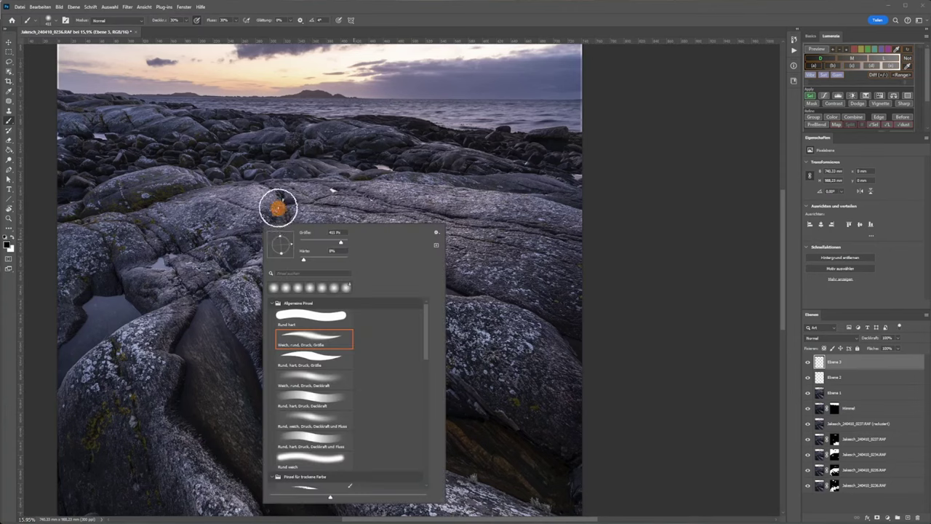
{"action": "key", "text": "Escape"}
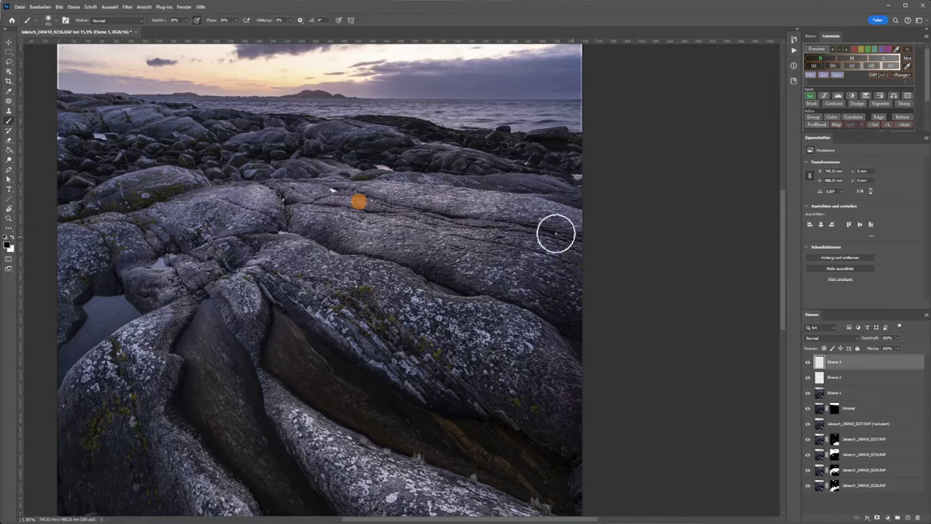
Step: Paint soft black touches over the rock crevices on Ebene 3
{"action": "left_click", "coordinate": [423, 257]}
{"action": "left_click_drag", "start_coordinate": [362, 279], "coordinate": [348, 184]}
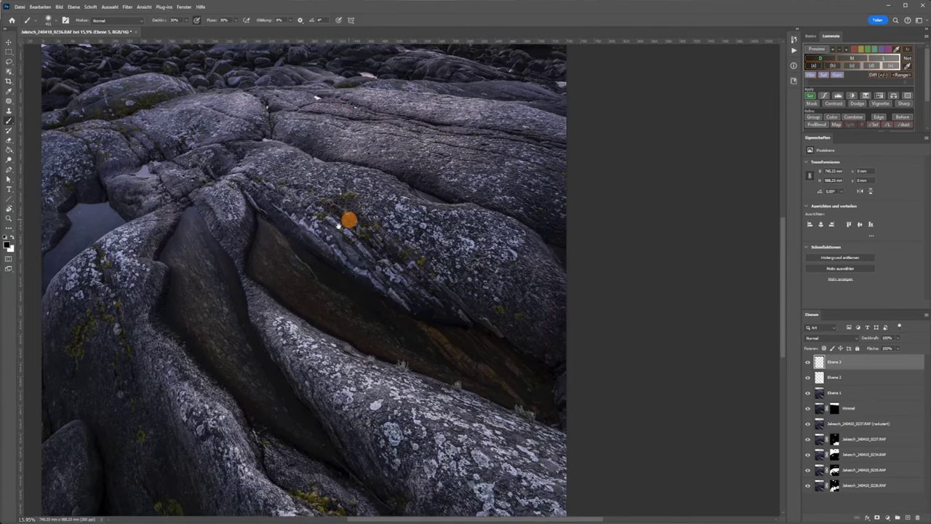
{"action": "left_click", "coordinate": [200, 210]}
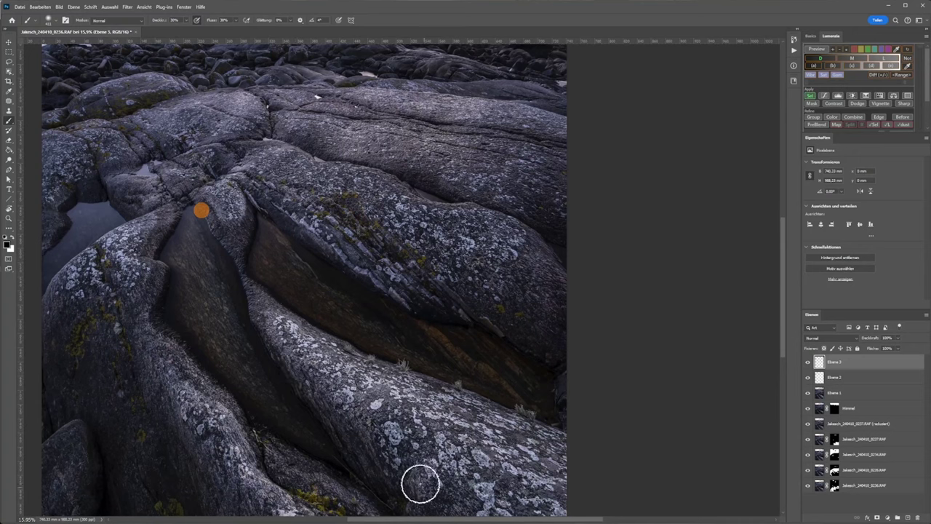
{"action": "left_click_drag", "start_coordinate": [478, 308], "coordinate": [497, 321]}
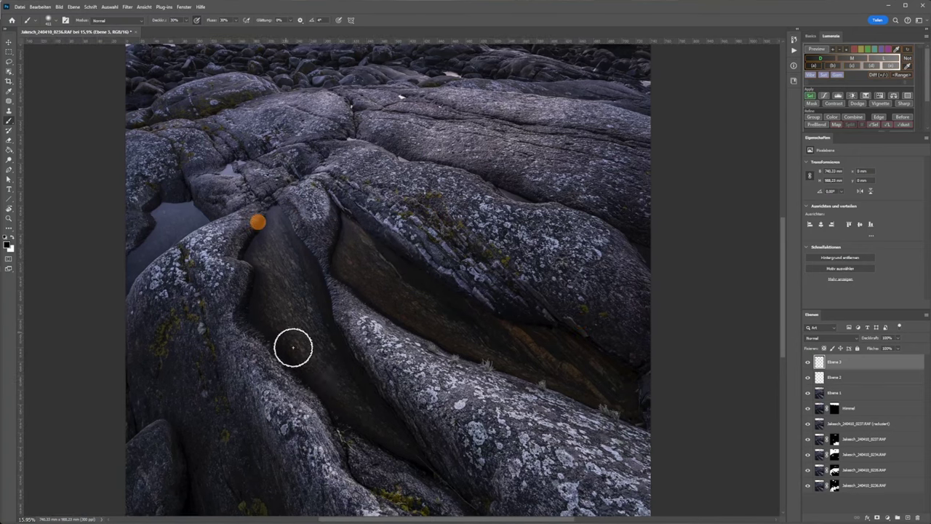
{"action": "left_click_drag", "start_coordinate": [262, 297], "coordinate": [189, 195]}
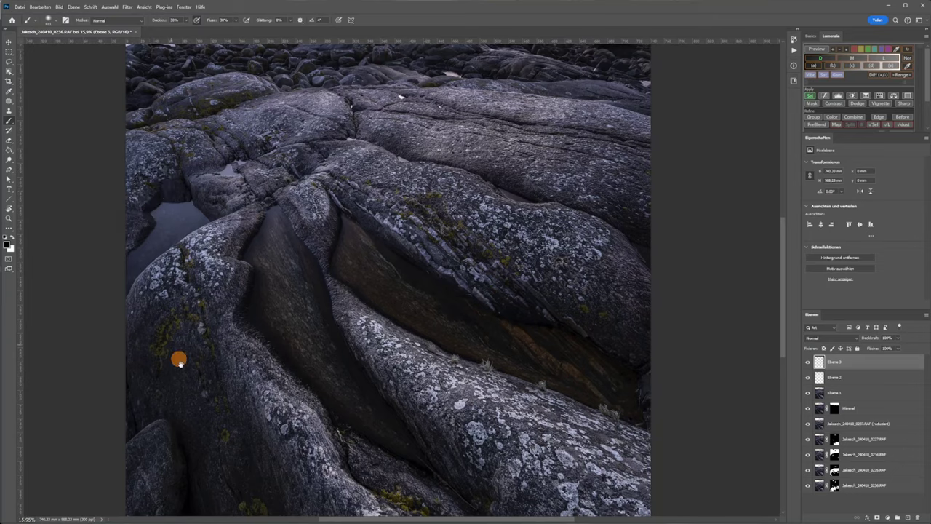
{"action": "mouse_move", "coordinate": [192, 333]}
{"action": "left_mouse_down"}
{"action": "mouse_move", "coordinate": [195, 279]}
{"action": "mouse_move", "coordinate": [236, 365]}
{"action": "left_mouse_up"}
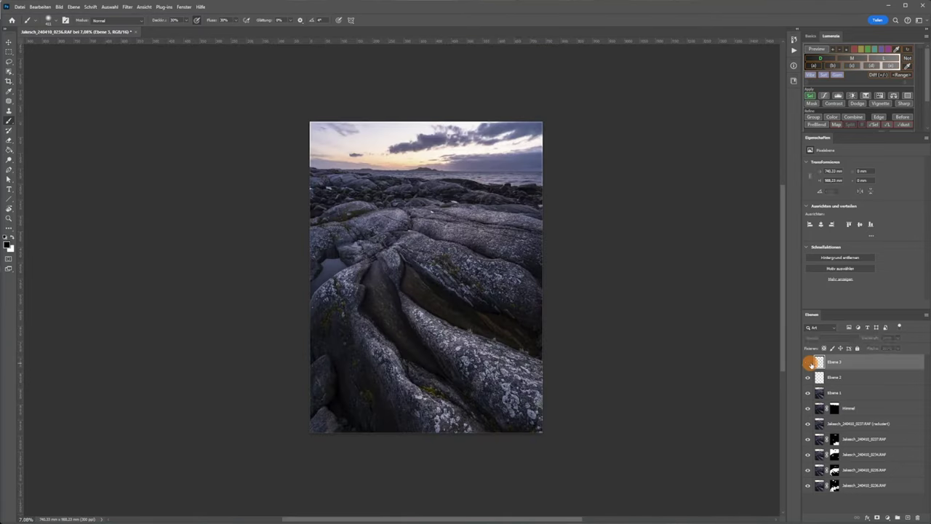
Step: Group the four RAW layers and hide that group
{"action": "left_click", "coordinate": [808, 363]}
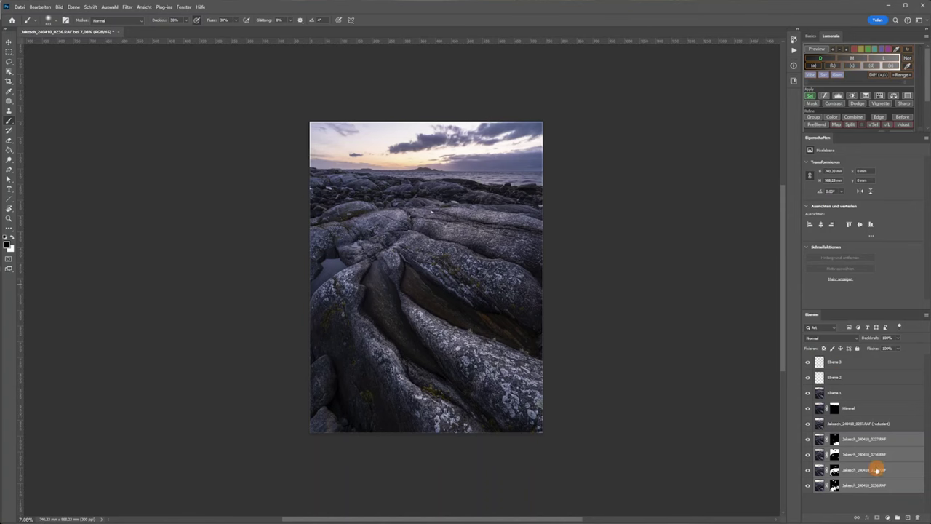
{"action": "key", "text": "ctrl+g"}
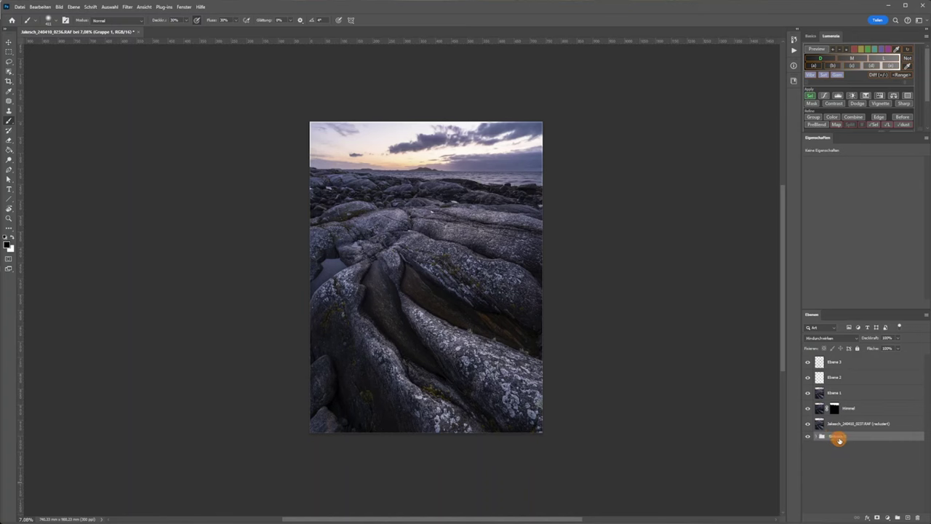
{"action": "left_click", "coordinate": [807, 438]}
Step: Group Ebene 3 and Ebene 2 into a layer group named db
{"action": "left_click", "coordinate": [851, 424]}
{"action": "left_click", "coordinate": [861, 408]}
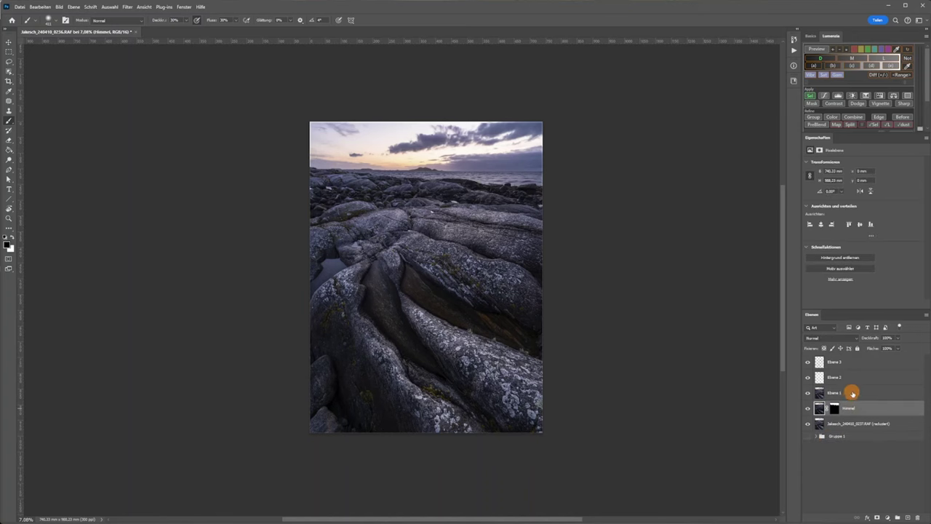
{"action": "left_click", "coordinate": [850, 391]}
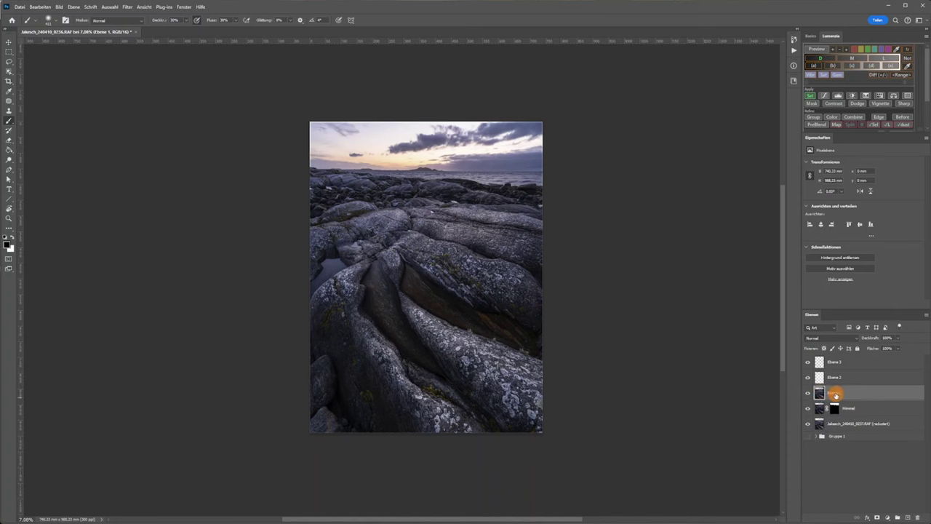
{"action": "left_click", "coordinate": [848, 369]}
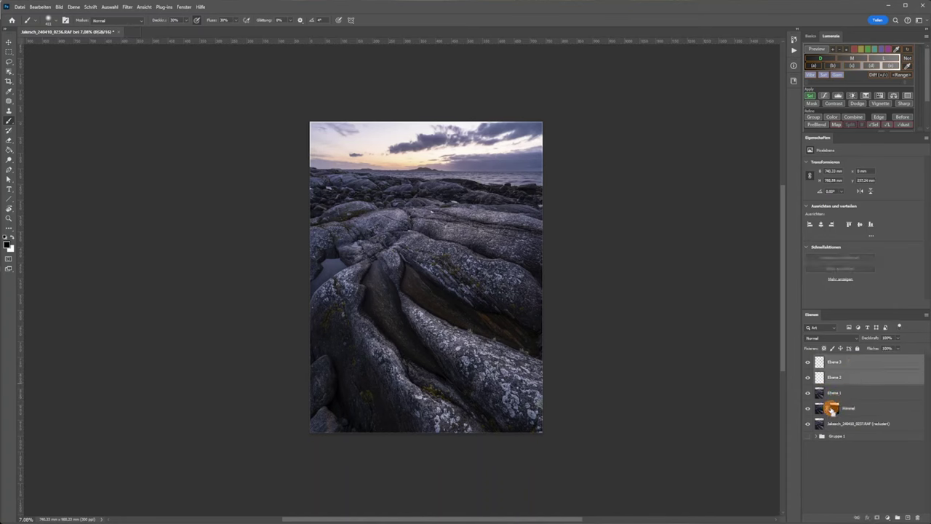
{"action": "key", "text": "ctrl+g"}
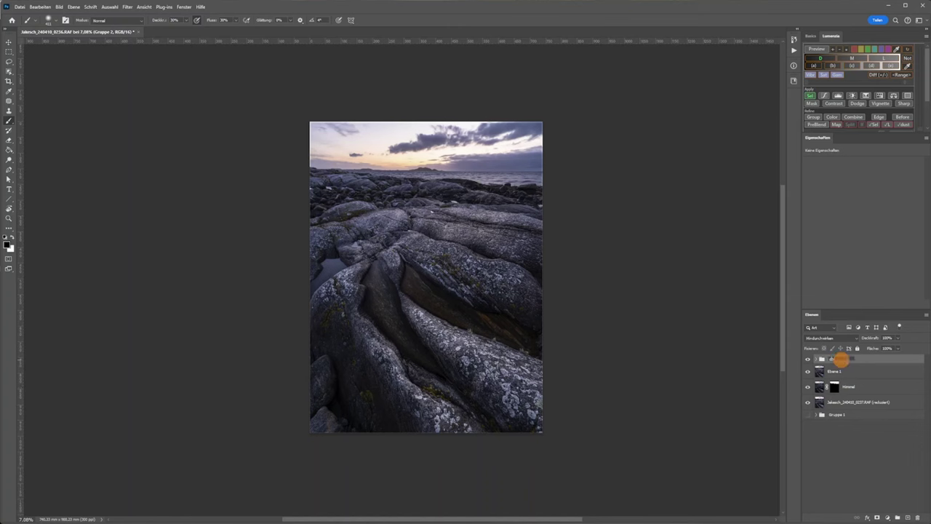
{"action": "key", "text": "Return"}
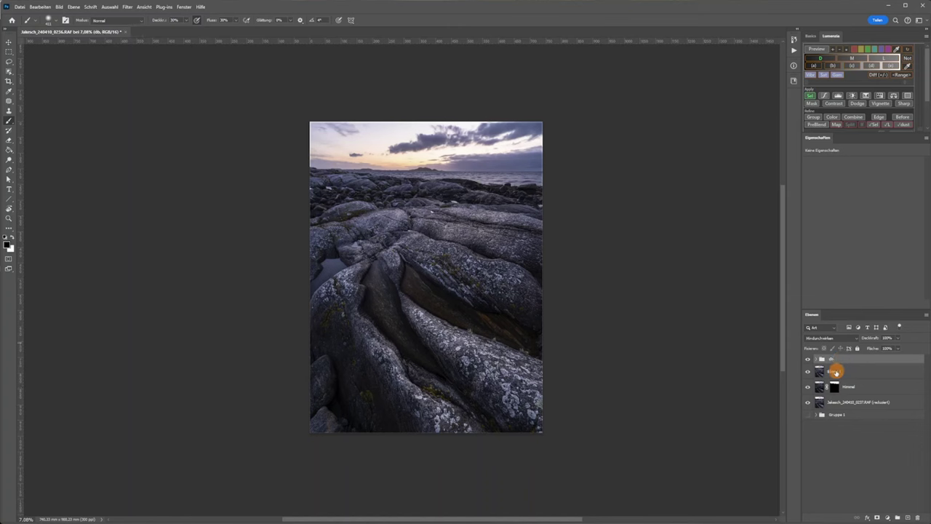
Step: Move Ebene 1 to the top of the layer stack
{"action": "left_click", "coordinate": [819, 372]}
{"action": "left_click", "coordinate": [808, 372]}
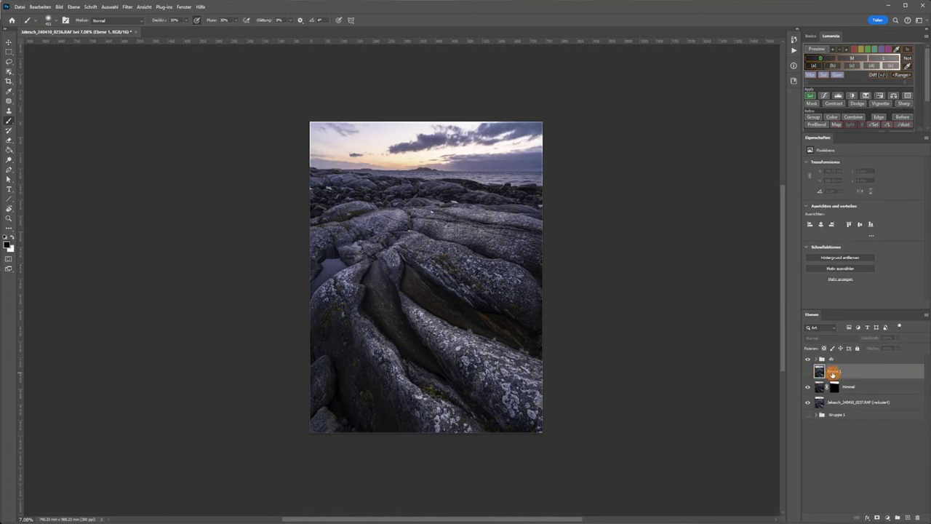
{"action": "left_click_drag", "start_coordinate": [833, 374], "coordinate": [818, 364]}
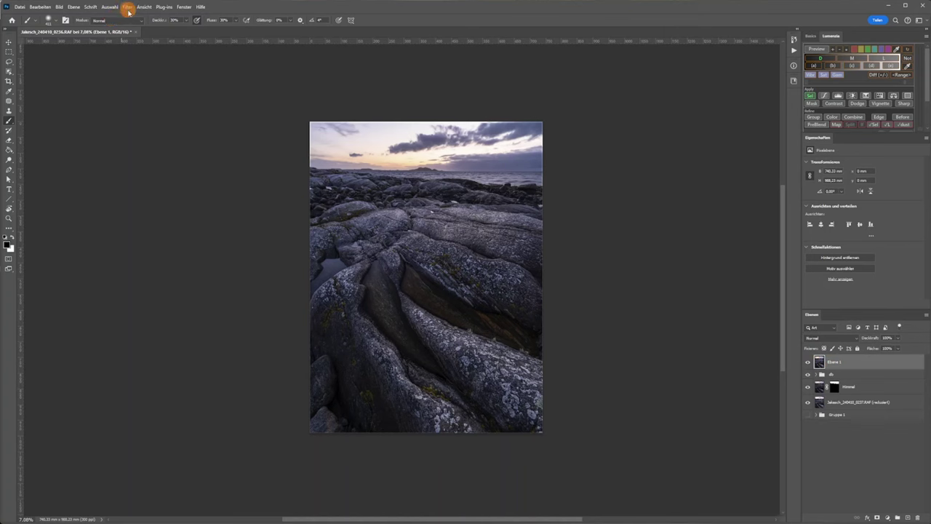
Step: Apply the Camera Raw Filter to Ebene 1 and adjust yellow hue and orange luminance
{"action": "left_click", "coordinate": [127, 8]}
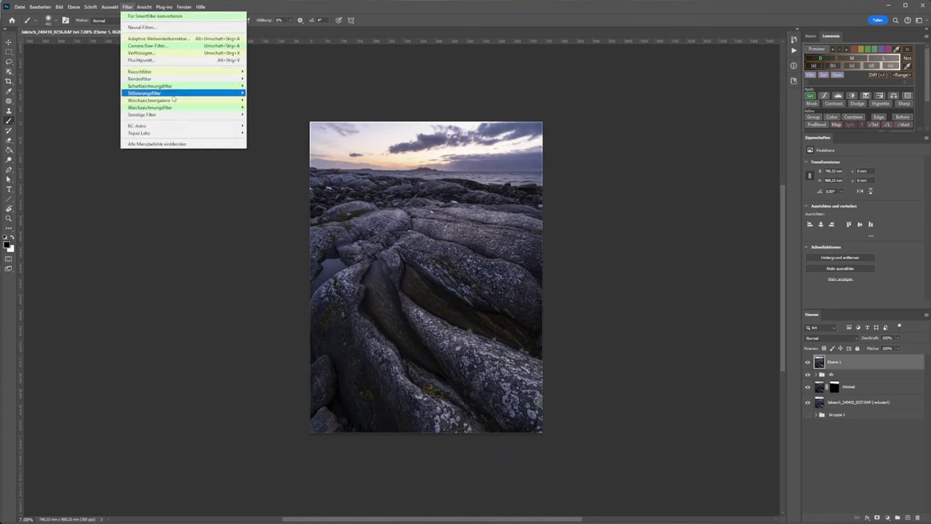
{"action": "left_click", "coordinate": [148, 53]}
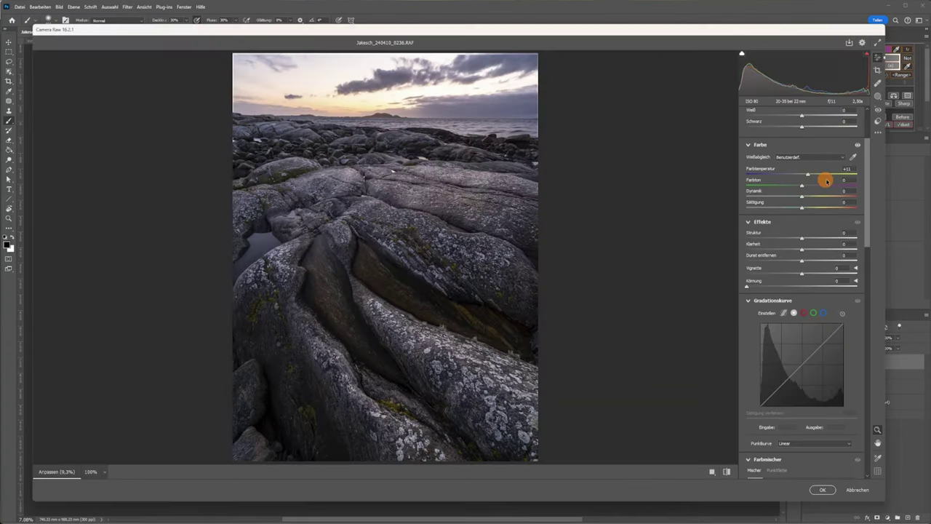
{"action": "scroll", "coordinate": [775, 218], "scroll_direction": "down", "scroll_amount": 3}
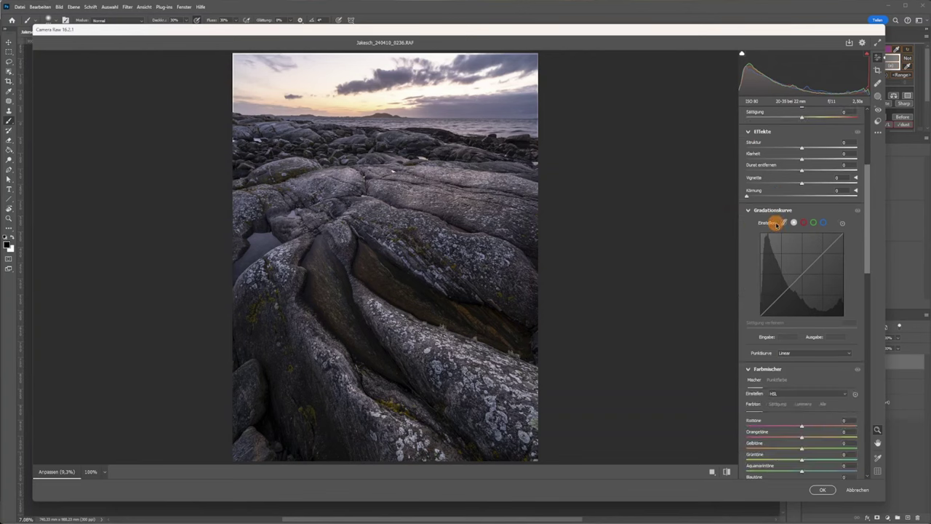
{"action": "scroll", "coordinate": [778, 222], "scroll_direction": "down", "scroll_amount": 3}
{"action": "scroll", "coordinate": [782, 340], "scroll_direction": "down", "scroll_amount": 2}
{"action": "scroll", "coordinate": [780, 342], "scroll_direction": "down", "scroll_amount": 2}
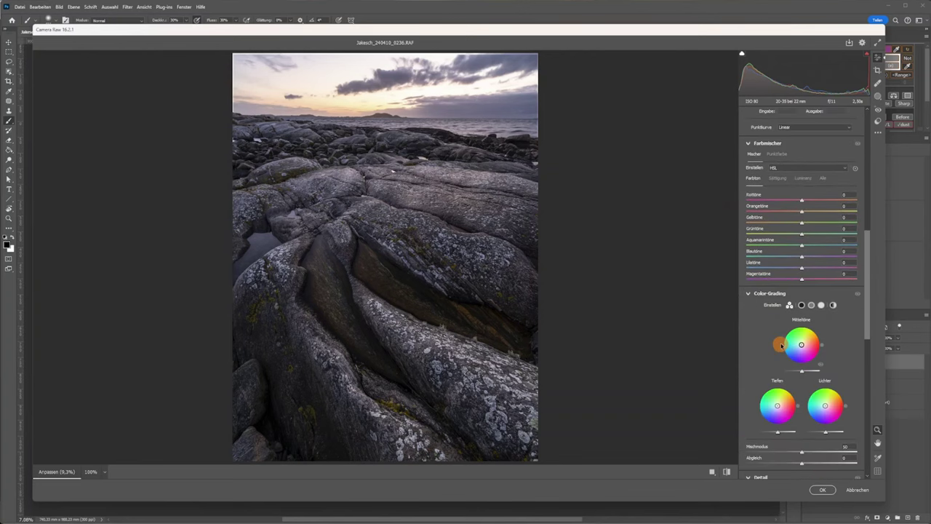
{"action": "left_click", "coordinate": [779, 178]}
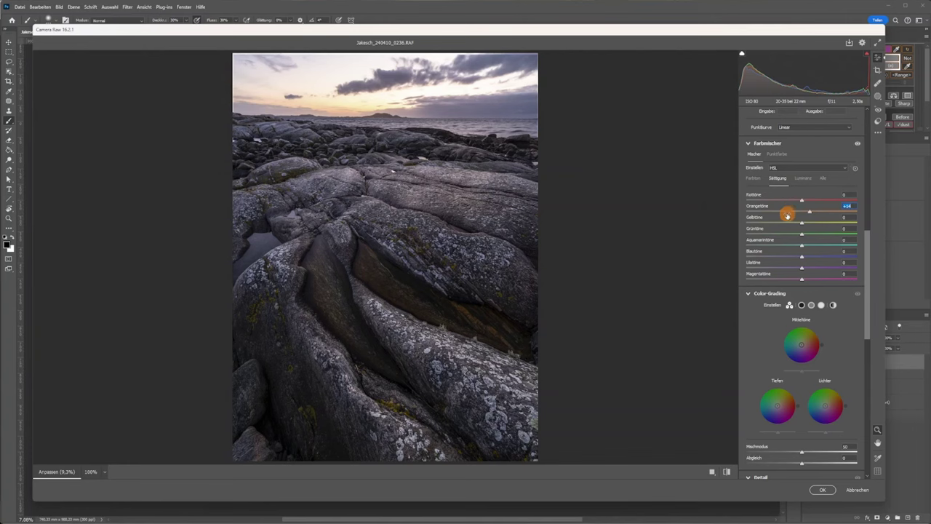
{"action": "left_click", "coordinate": [759, 179]}
{"action": "left_click_drag", "start_coordinate": [791, 217], "coordinate": [791, 208]}
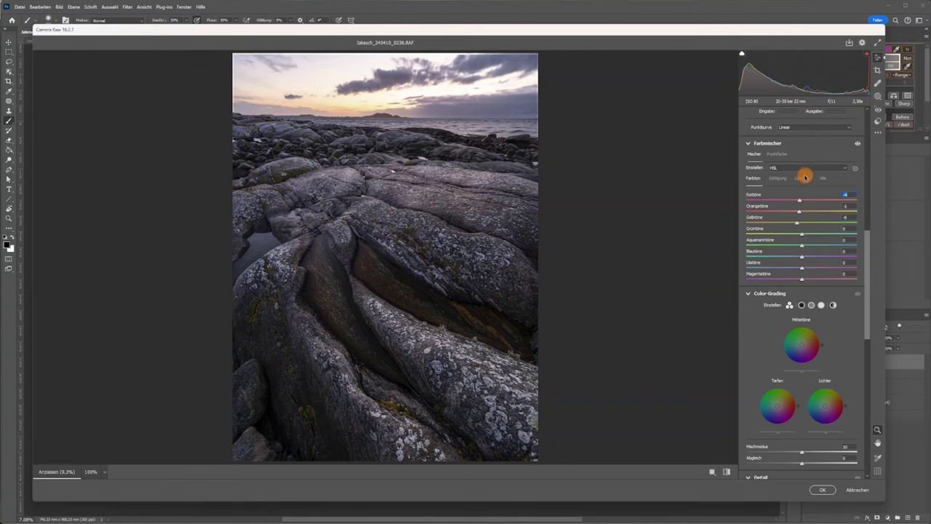
{"action": "left_click", "coordinate": [803, 178]}
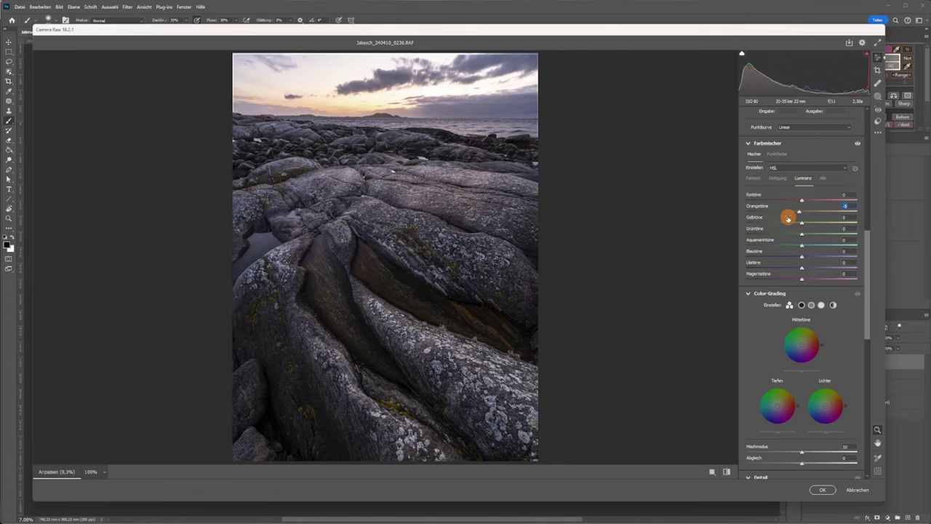
{"action": "mouse_move", "coordinate": [801, 345]}
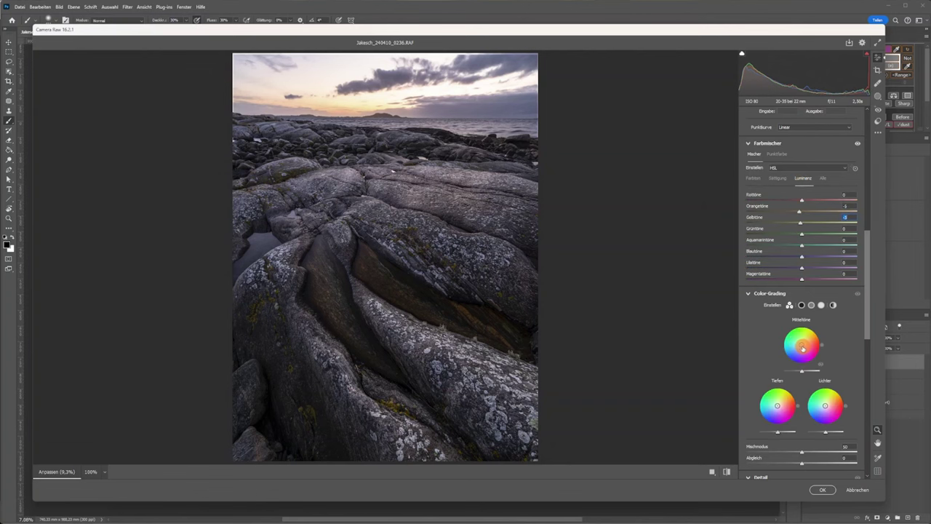
Step: Warm the midtone and highlight Color Grading wheels toward orange and apply the filter
{"action": "key", "text": "alt"}
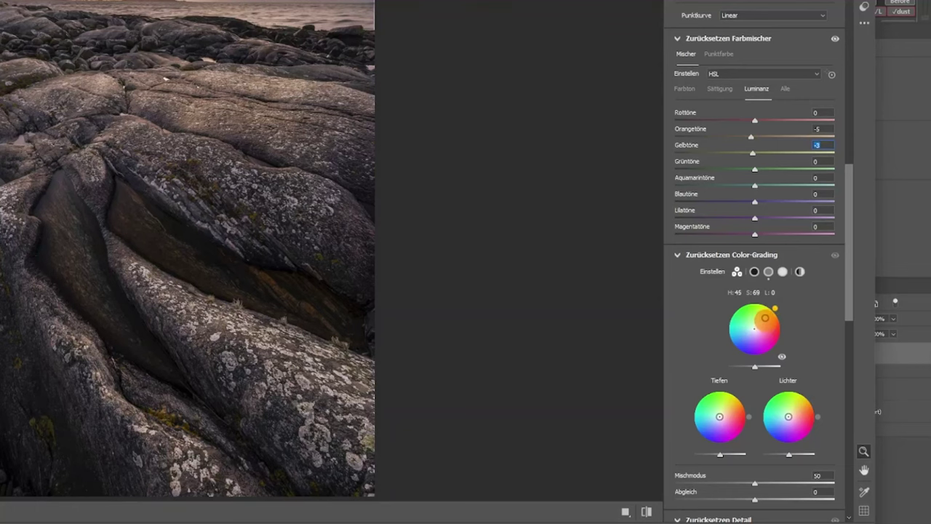
{"action": "left_click_drag", "start_coordinate": [765, 318], "coordinate": [765, 322]}
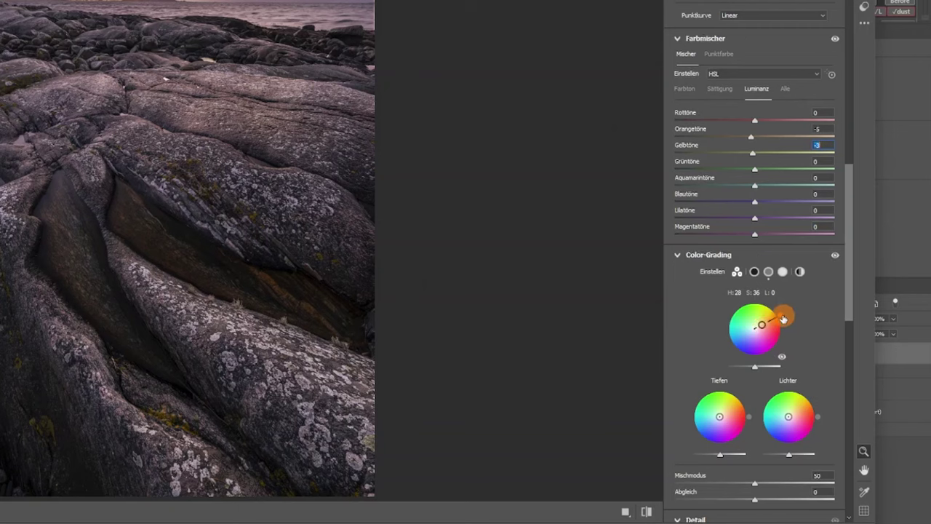
{"action": "left_click_drag", "start_coordinate": [780, 314], "coordinate": [776, 310]}
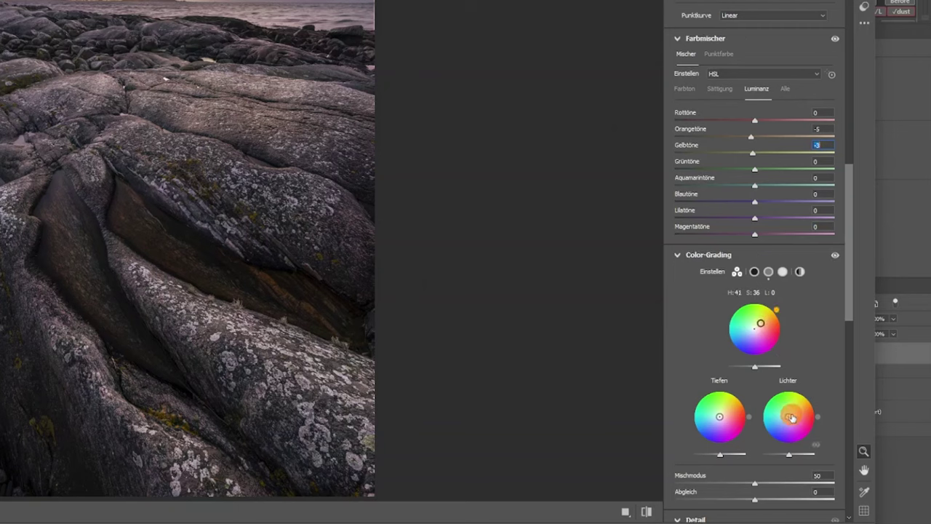
{"action": "mouse_move", "coordinate": [790, 418]}
{"action": "left_mouse_down"}
{"action": "mouse_move", "coordinate": [803, 403]}
{"action": "mouse_move", "coordinate": [793, 412]}
{"action": "left_mouse_up"}
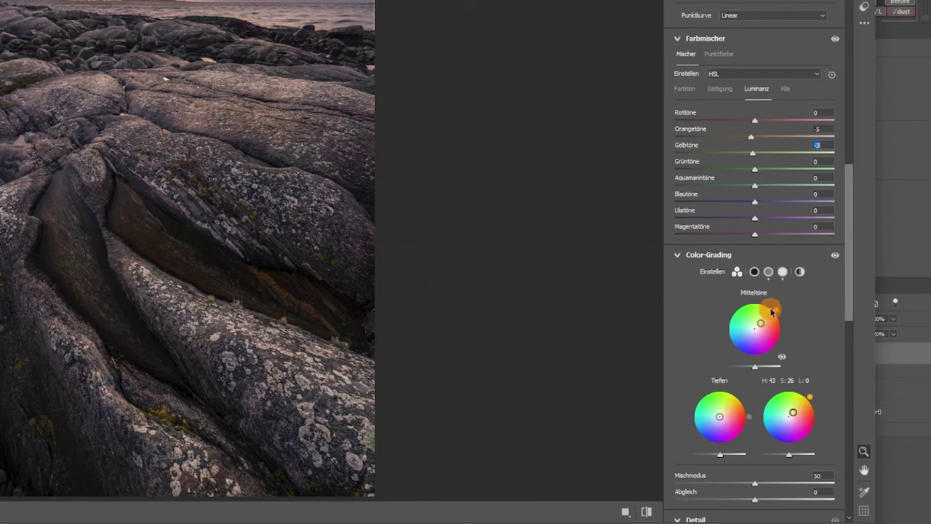
{"action": "left_click_drag", "start_coordinate": [777, 320], "coordinate": [779, 321]}
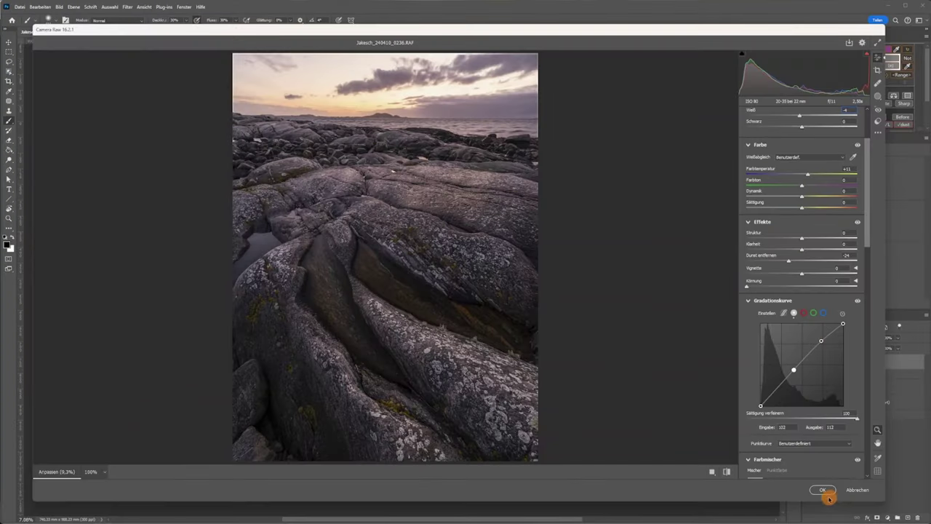
{"action": "left_click", "coordinate": [827, 493]}
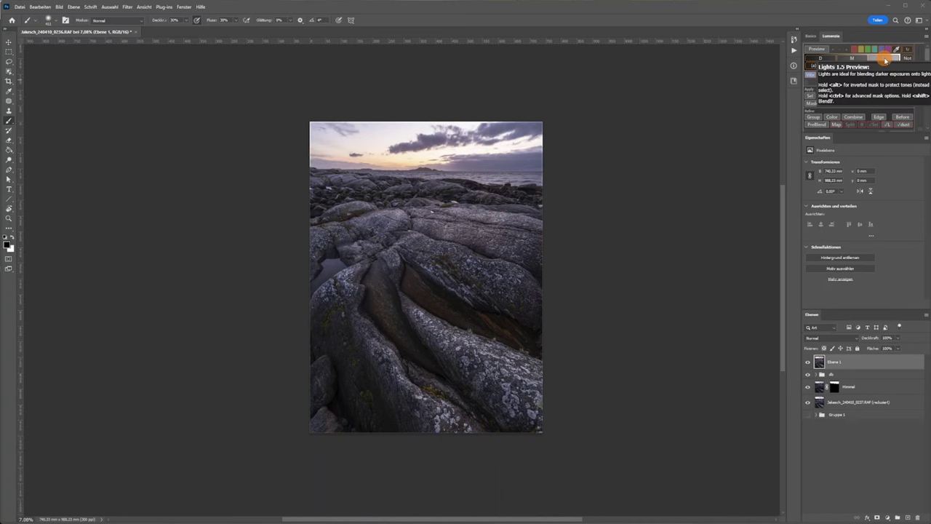
Step: Preview the Lights luminosity mask, then toggle Ebene 1 to compare before and after
{"action": "left_click", "coordinate": [884, 60]}
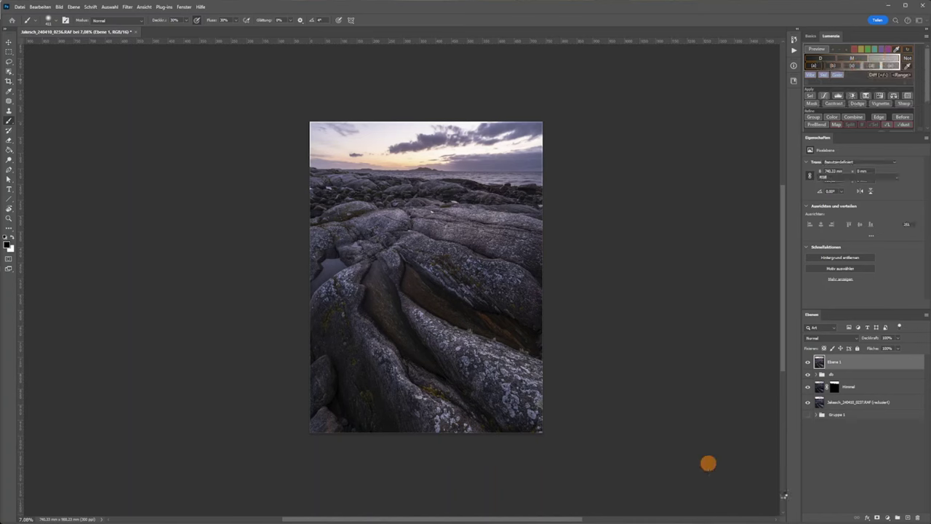
{"action": "left_click_drag", "start_coordinate": [869, 216], "coordinate": [852, 240]}
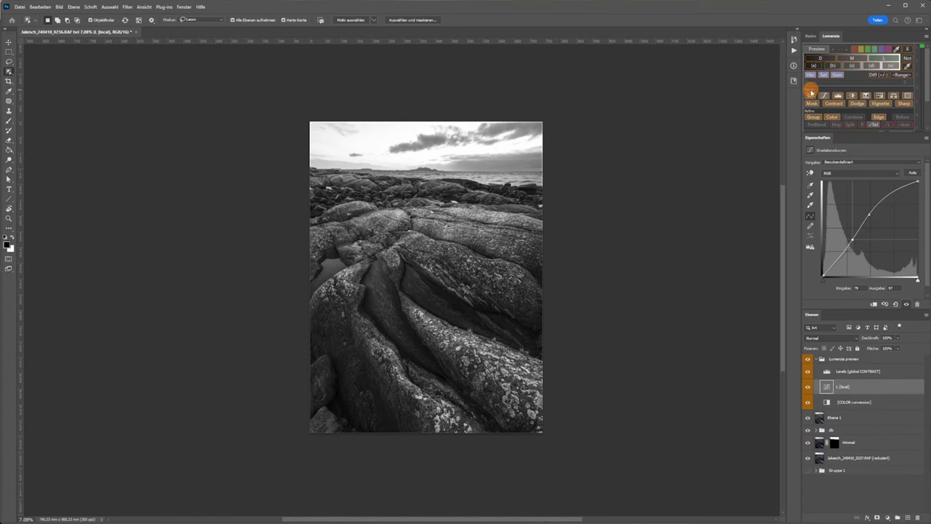
{"action": "left_click", "coordinate": [809, 95]}
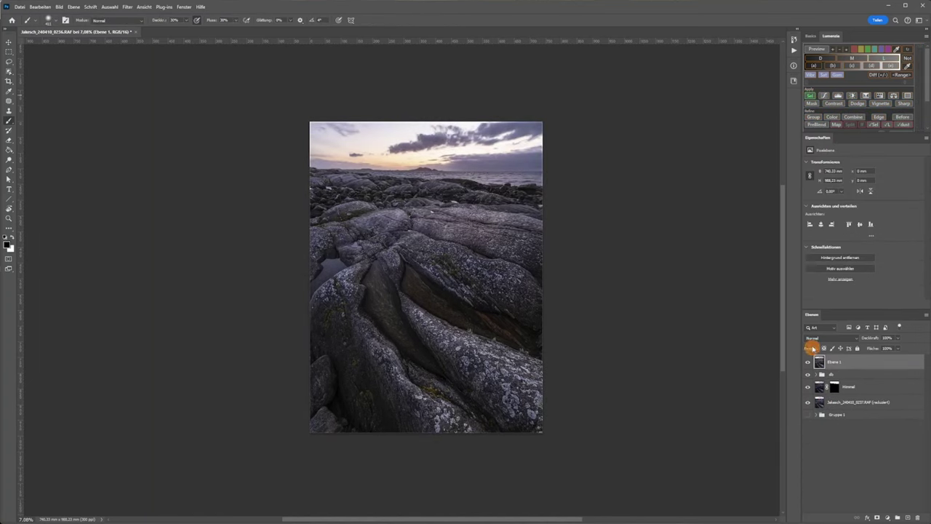
{"action": "left_click", "coordinate": [807, 364]}
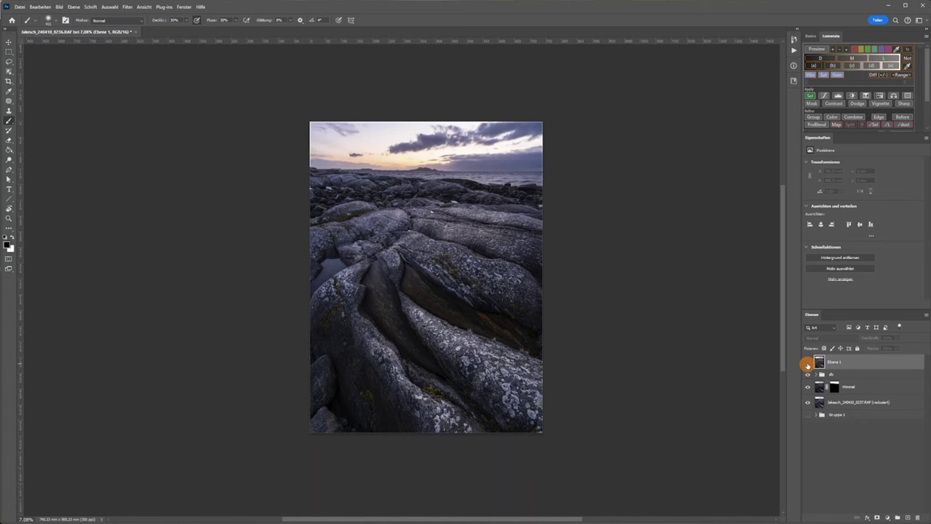
{"action": "left_click", "coordinate": [807, 364]}
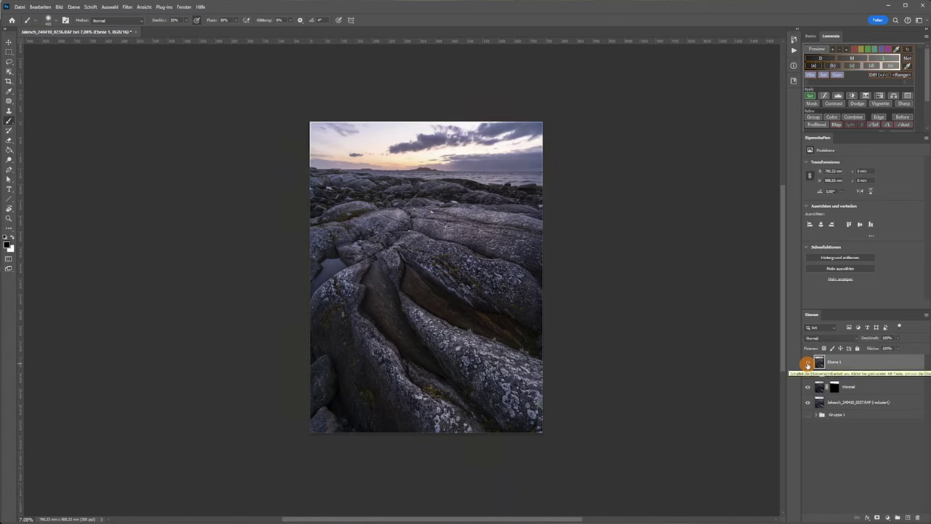
{"action": "left_click", "coordinate": [808, 363]}
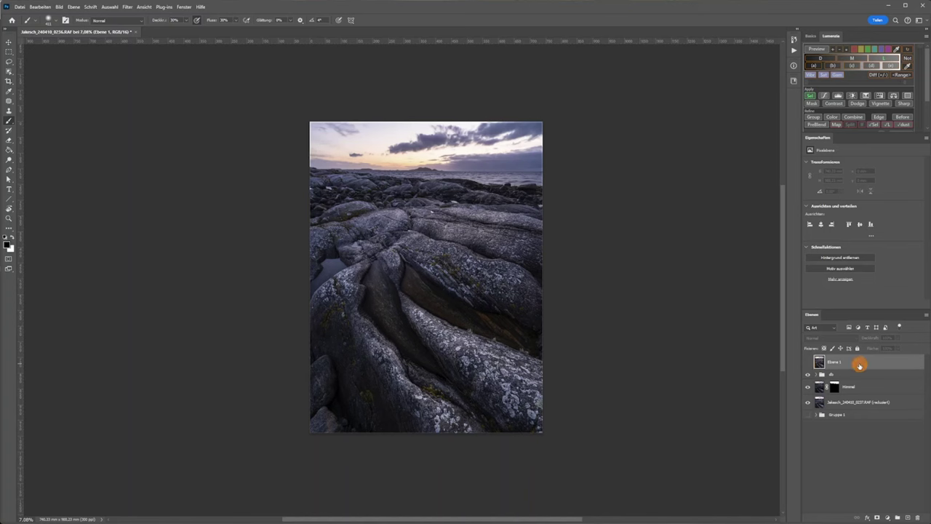
Step: Add a layer mask to Ebene 1 and target the mask for painting
{"action": "left_click", "coordinate": [877, 517]}
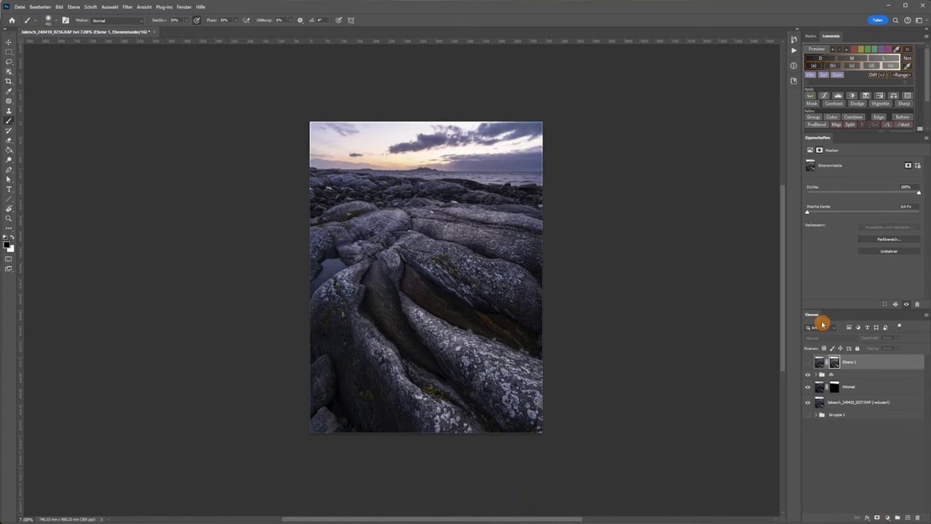
{"action": "left_click", "coordinate": [807, 362]}
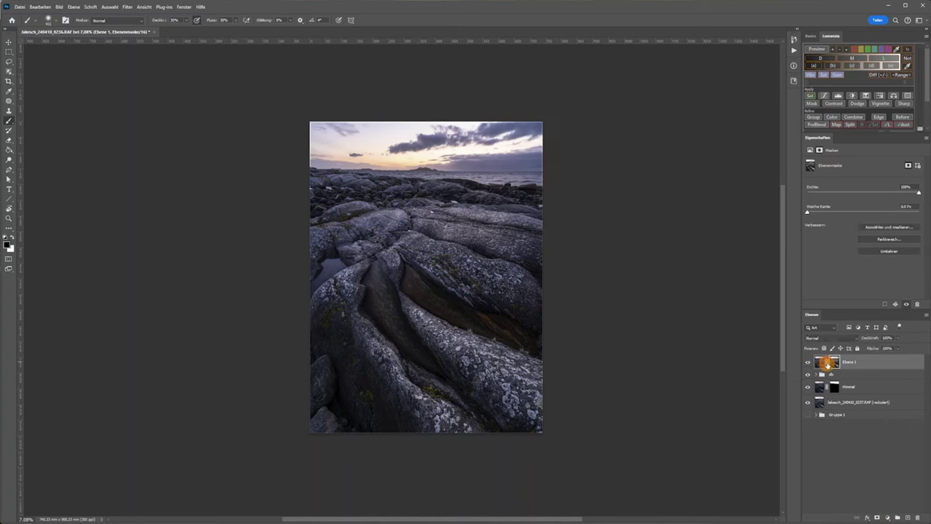
{"action": "left_click", "coordinate": [812, 363]}
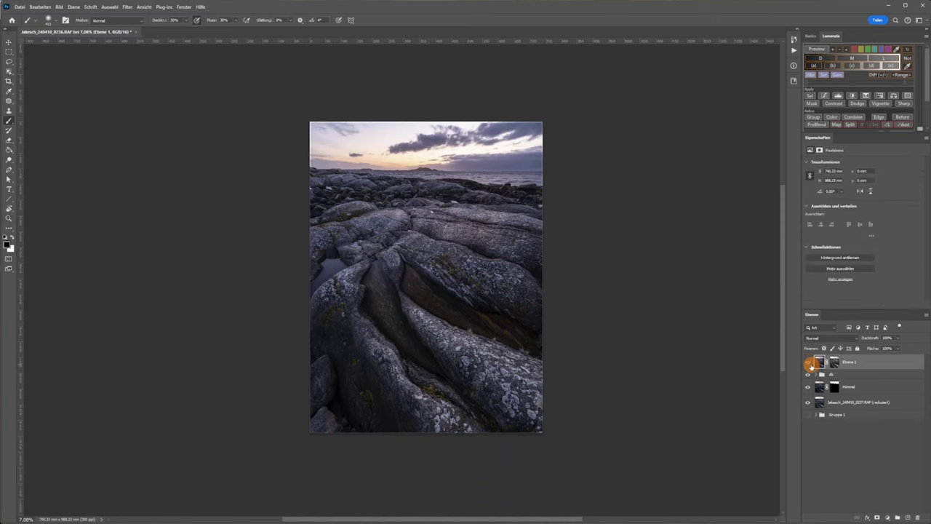
{"action": "left_click", "coordinate": [807, 362]}
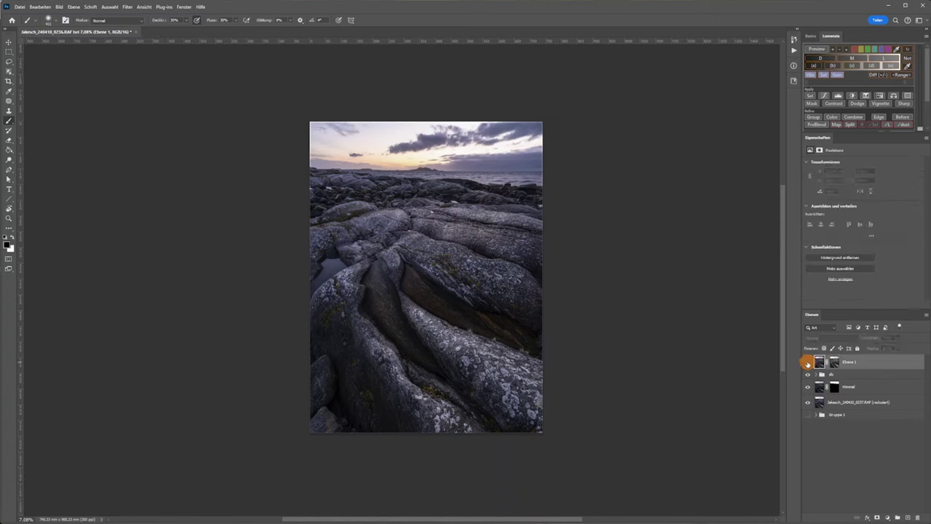
{"action": "left_click", "coordinate": [807, 363]}
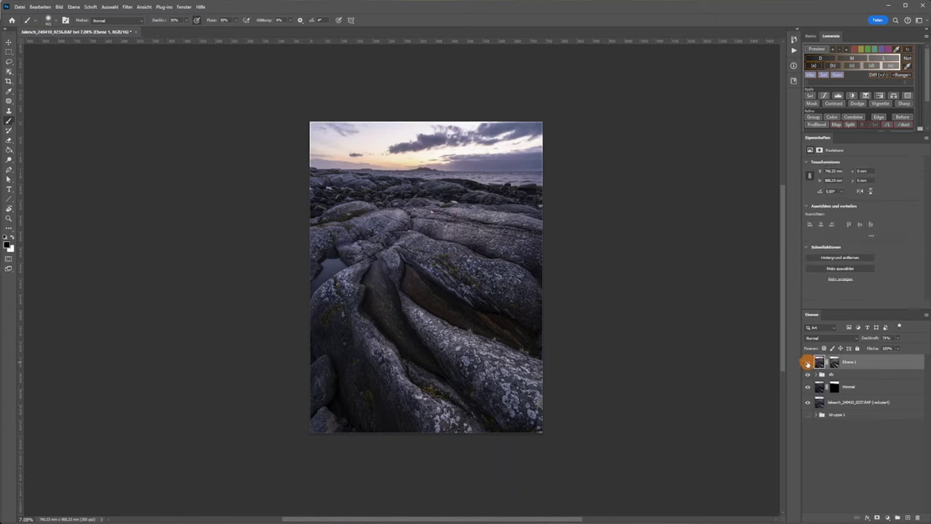
{"action": "left_click", "coordinate": [833, 364]}
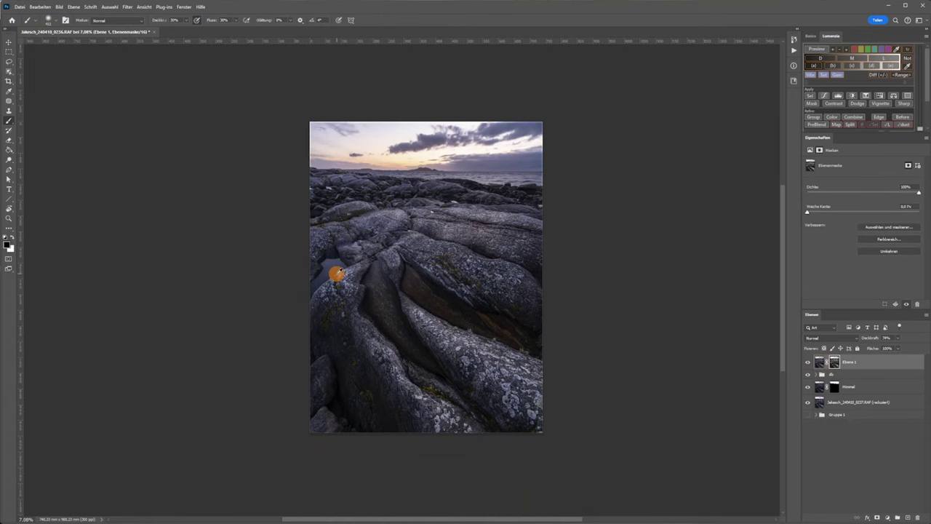
Step: Paint black on Ebene 1's mask with a large brush to hide its effect on the rocks
{"action": "left_click_drag", "start_coordinate": [369, 288], "coordinate": [391, 307]}
{"action": "mouse_move", "coordinate": [533, 396]}
{"action": "left_mouse_down"}
{"action": "mouse_move", "coordinate": [395, 339]}
{"action": "mouse_move", "coordinate": [472, 366]}
{"action": "mouse_move", "coordinate": [330, 329]}
{"action": "mouse_move", "coordinate": [491, 408]}
{"action": "left_mouse_up"}
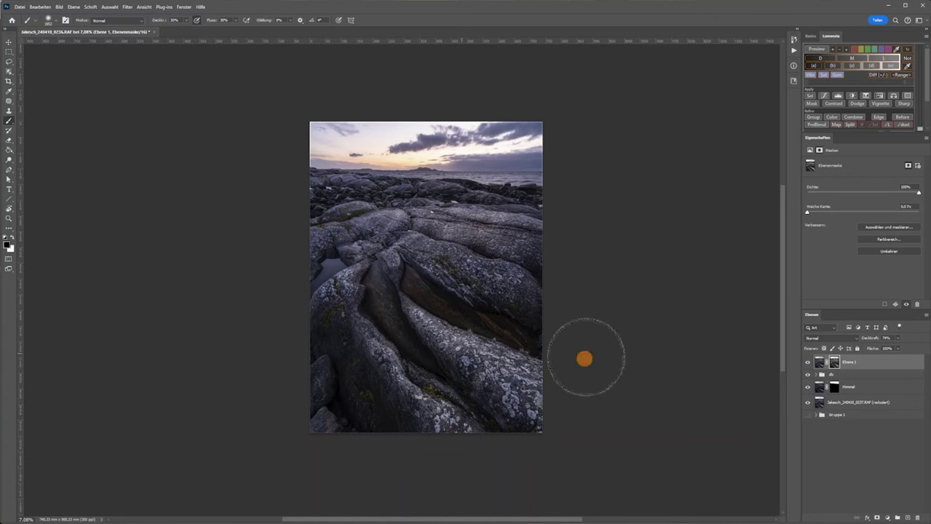
{"action": "mouse_move", "coordinate": [445, 308]}
{"action": "left_mouse_down"}
{"action": "mouse_move", "coordinate": [524, 304]}
{"action": "mouse_move", "coordinate": [397, 298]}
{"action": "mouse_move", "coordinate": [445, 400]}
{"action": "left_mouse_up"}
{"action": "left_click", "coordinate": [804, 368]}
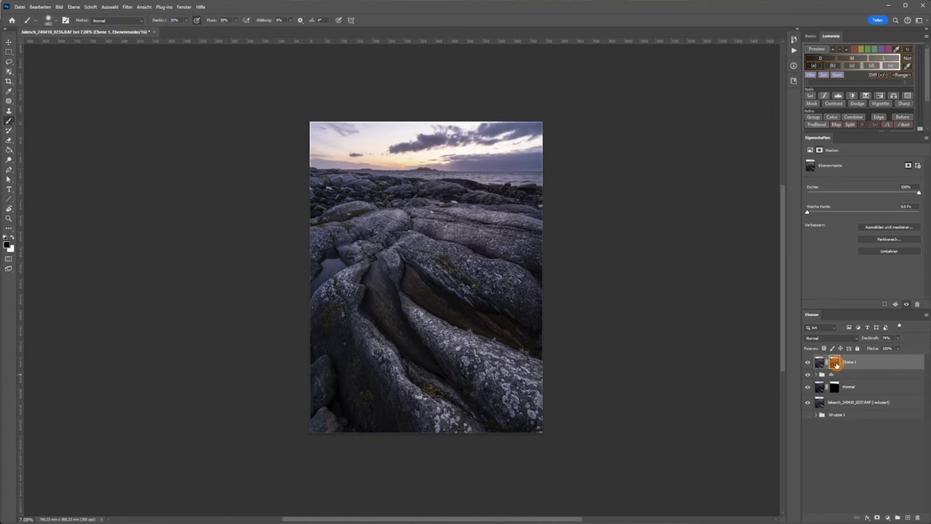
Step: Compare Ebene 1 on and off, then stamp all visible layers into Ebene 4
{"action": "left_click", "coordinate": [808, 363]}
{"action": "left_click", "coordinate": [807, 363]}
{"action": "left_click", "coordinate": [808, 363]}
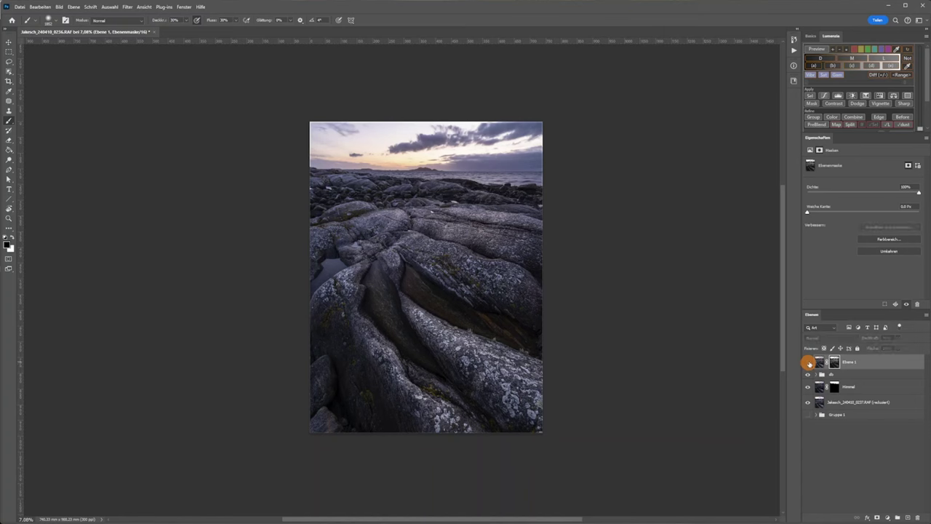
{"action": "left_click", "coordinate": [807, 363]}
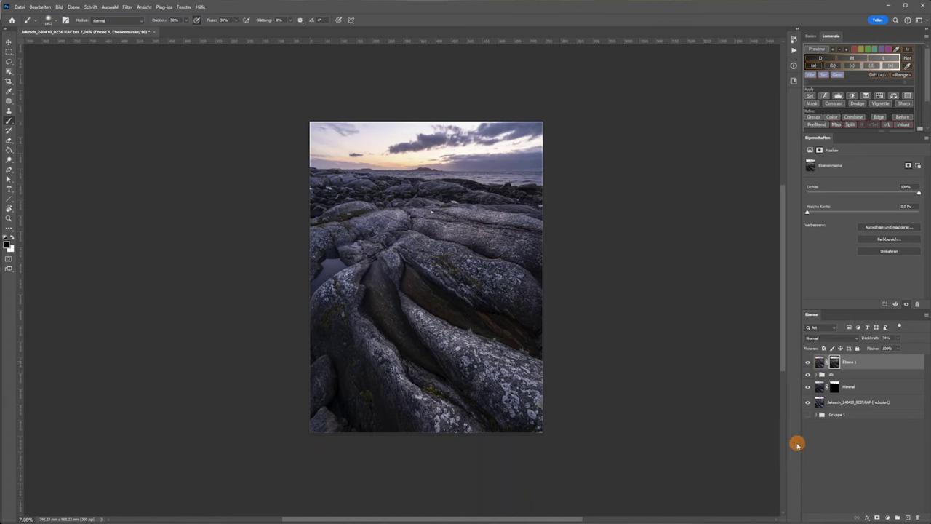
{"action": "key", "text": "ctrl+alt+shift+e"}
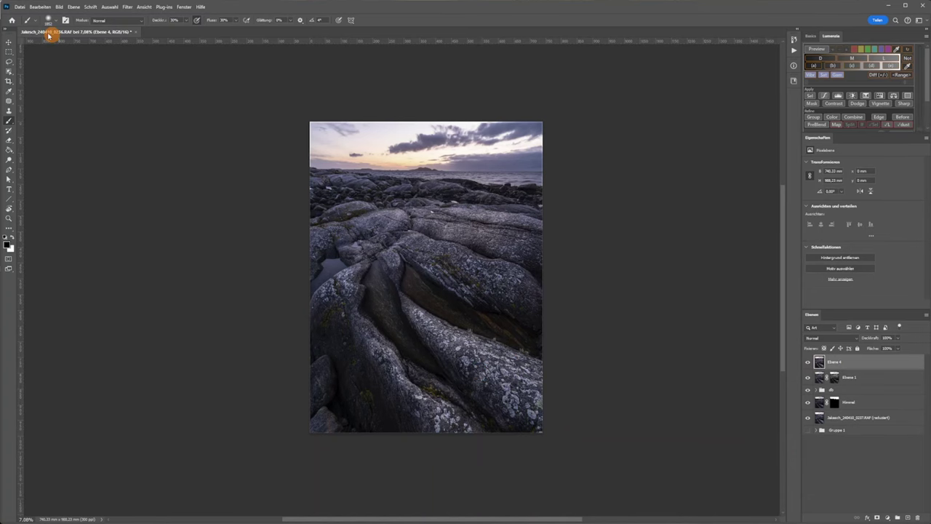
{"action": "left_click", "coordinate": [126, 7]}
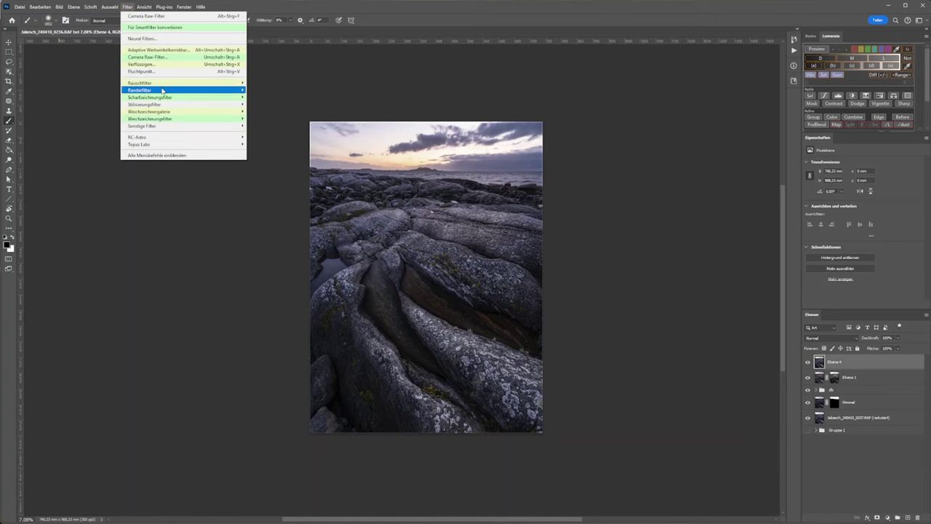
{"action": "mouse_move", "coordinate": [149, 111]}
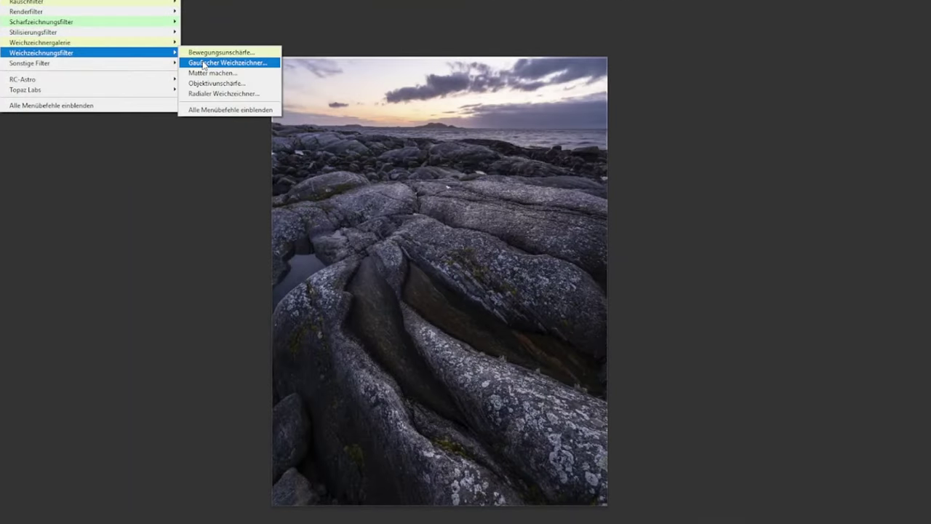
Step: Blur Ebene 4 at ~98.5 px, then in Camera Raw warm it with exposure +0.65, contrast +19, vibrance +33, saturation +21
{"action": "left_click", "coordinate": [225, 63]}
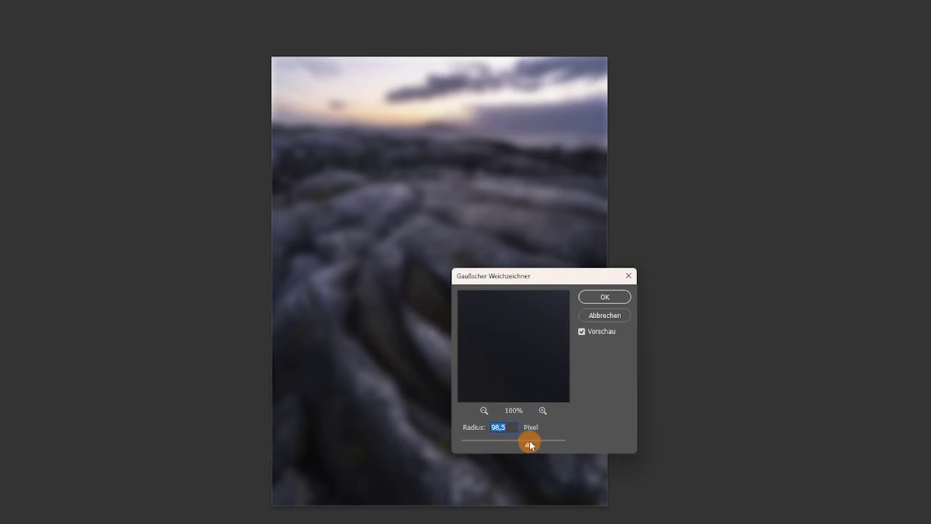
{"action": "left_click", "coordinate": [602, 298]}
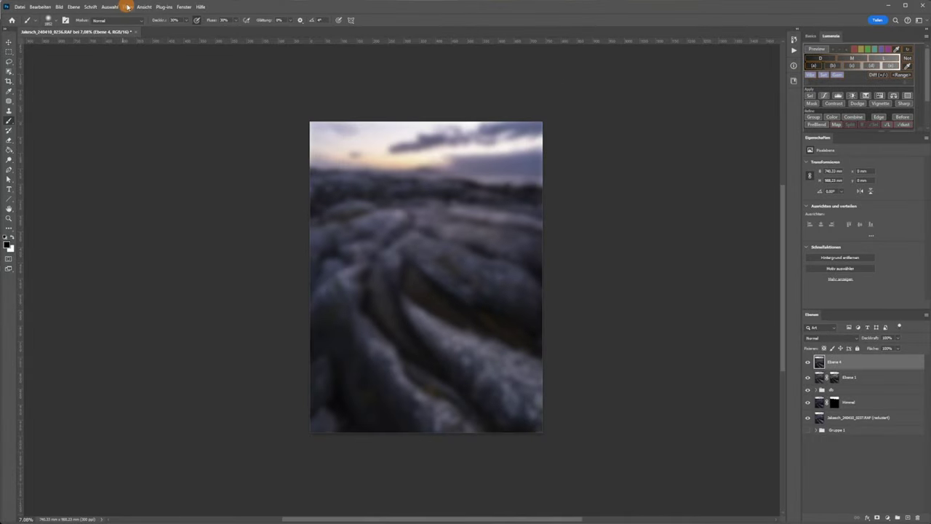
{"action": "left_click", "coordinate": [127, 8]}
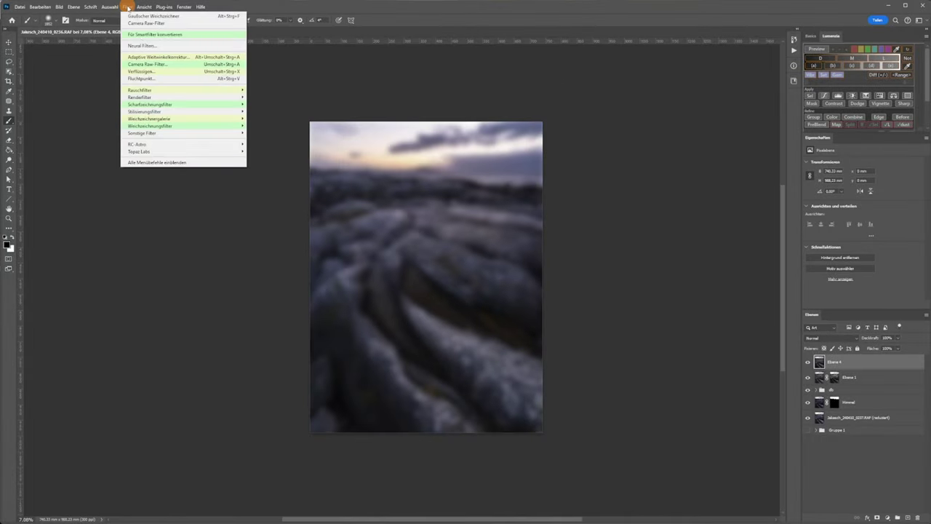
{"action": "left_click", "coordinate": [148, 64]}
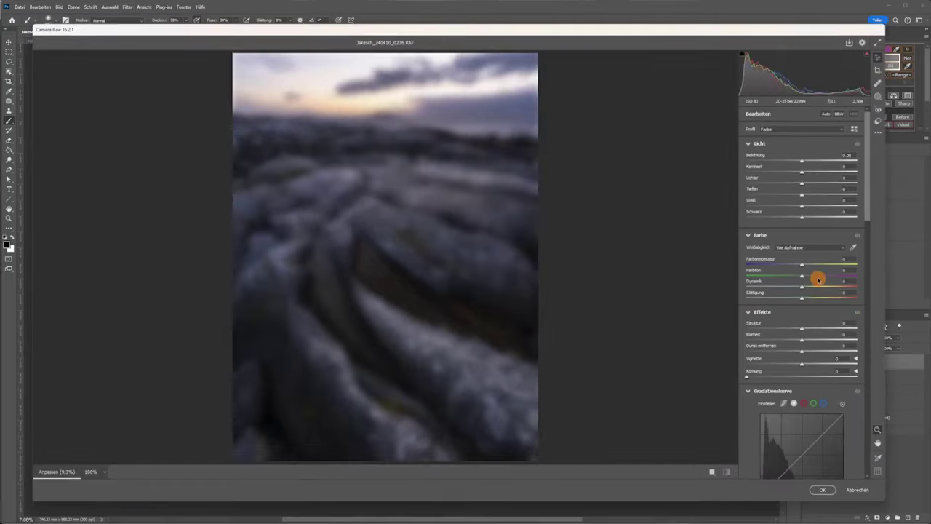
{"action": "mouse_move", "coordinate": [801, 264]}
{"action": "left_mouse_down"}
{"action": "mouse_move", "coordinate": [810, 264]}
{"action": "mouse_move", "coordinate": [788, 286]}
{"action": "mouse_move", "coordinate": [819, 285]}
{"action": "mouse_move", "coordinate": [817, 296]}
{"action": "mouse_move", "coordinate": [789, 298]}
{"action": "left_mouse_up"}
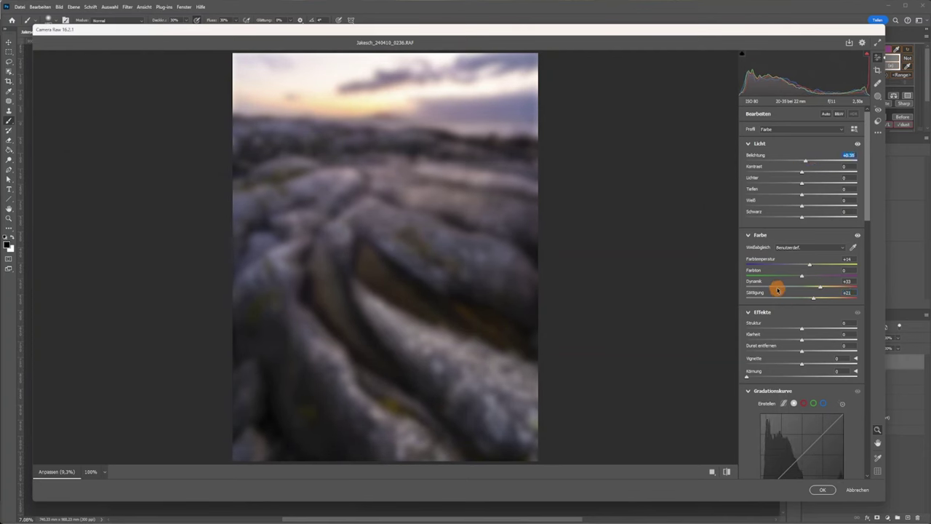
{"action": "scroll", "coordinate": [793, 298], "scroll_direction": "down", "scroll_amount": 2}
{"action": "left_click_drag", "start_coordinate": [820, 347], "coordinate": [817, 246]}
{"action": "scroll", "coordinate": [816, 243], "scroll_direction": "up", "scroll_amount": 2}
{"action": "left_click_drag", "start_coordinate": [808, 173], "coordinate": [809, 159]}
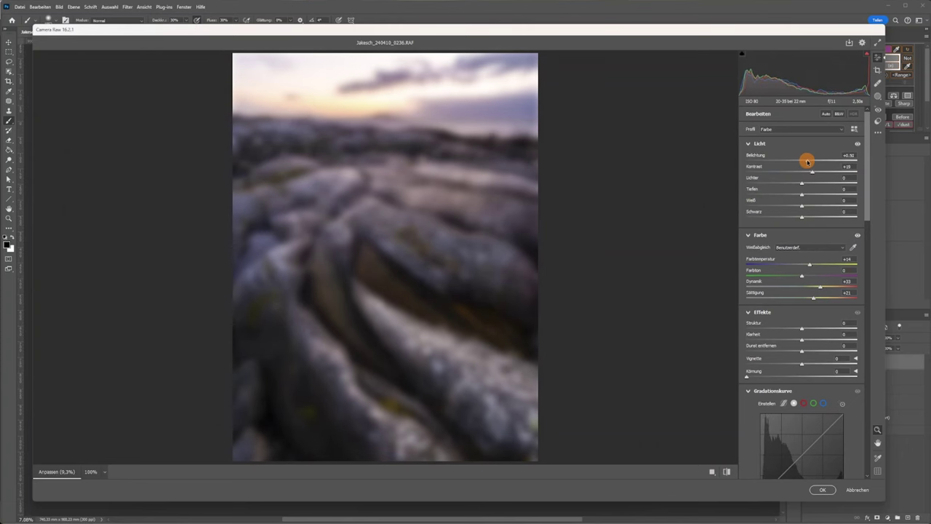
{"action": "left_click", "coordinate": [822, 489]}
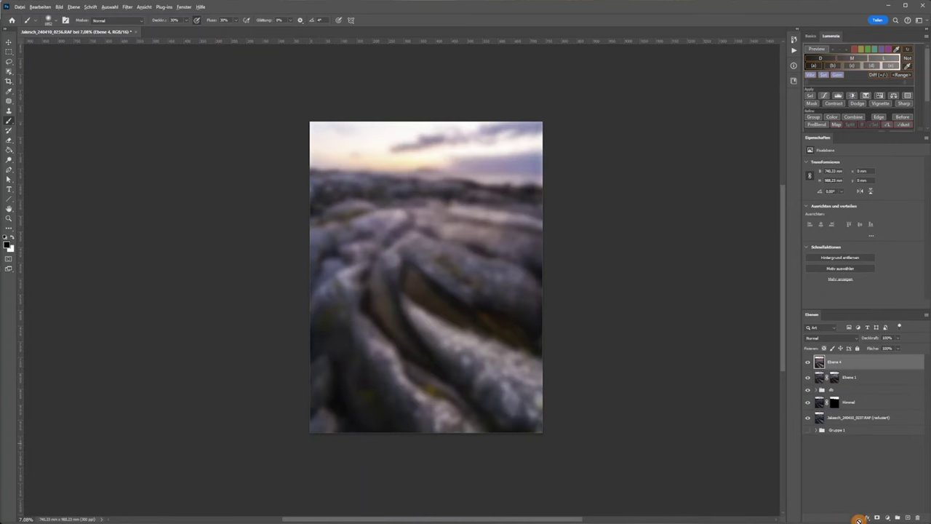
Step: Lower Ebene 4's opacity and paint the glow into the sky on its mask at 54% flow
{"action": "left_click_drag", "start_coordinate": [872, 338], "coordinate": [857, 339]}
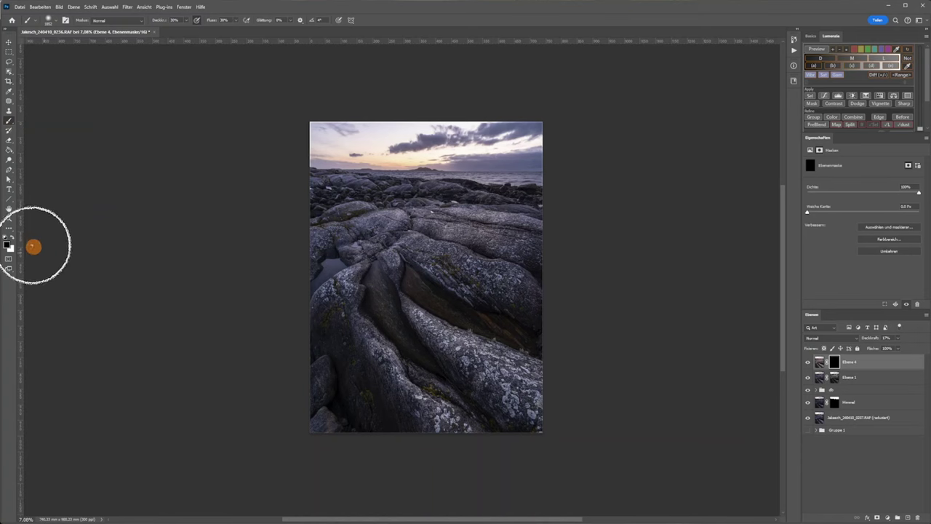
{"action": "mouse_move", "coordinate": [399, 214]}
{"action": "left_mouse_down"}
{"action": "mouse_move", "coordinate": [434, 156]}
{"action": "mouse_move", "coordinate": [430, 175]}
{"action": "left_mouse_up"}
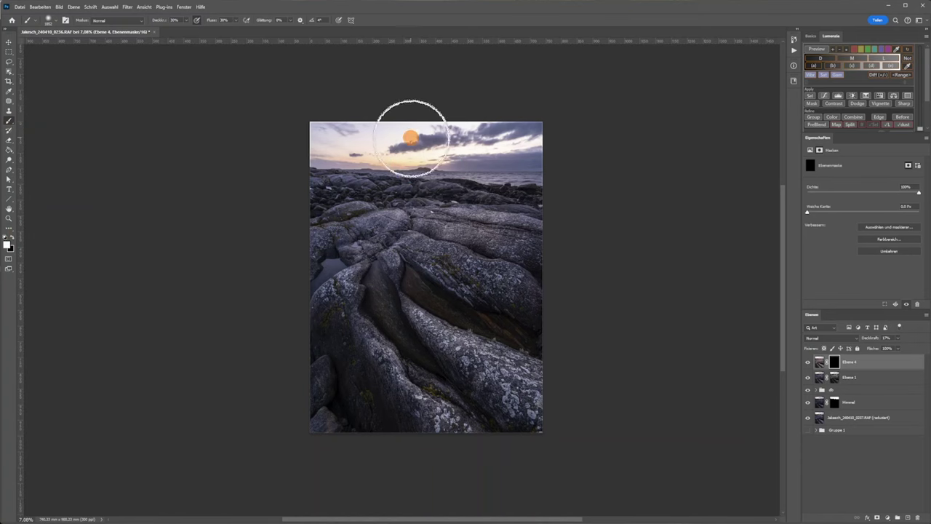
{"action": "scroll", "coordinate": [429, 175], "scroll_direction": "up", "scroll_amount": 5}
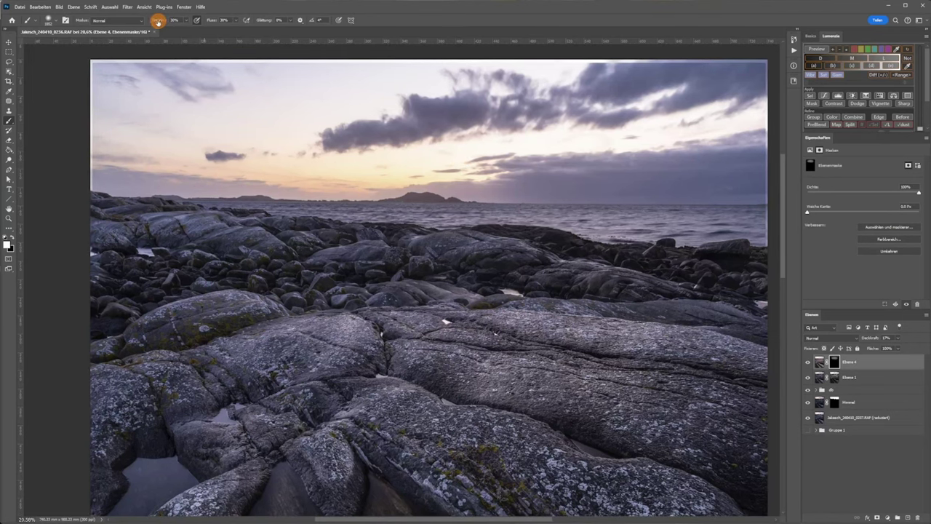
{"action": "left_click_drag", "start_coordinate": [210, 22], "coordinate": [227, 22]}
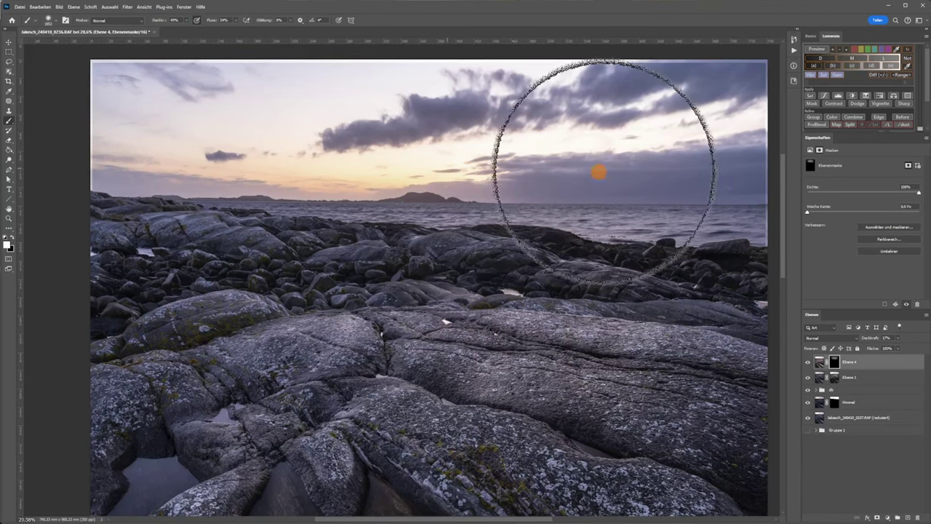
{"action": "mouse_move", "coordinate": [209, 167]}
{"action": "left_mouse_down"}
{"action": "mouse_move", "coordinate": [588, 183]}
{"action": "mouse_move", "coordinate": [482, 175]}
{"action": "mouse_move", "coordinate": [527, 201]}
{"action": "left_mouse_up"}
{"action": "scroll", "coordinate": [527, 202], "scroll_direction": "down", "scroll_amount": 5}
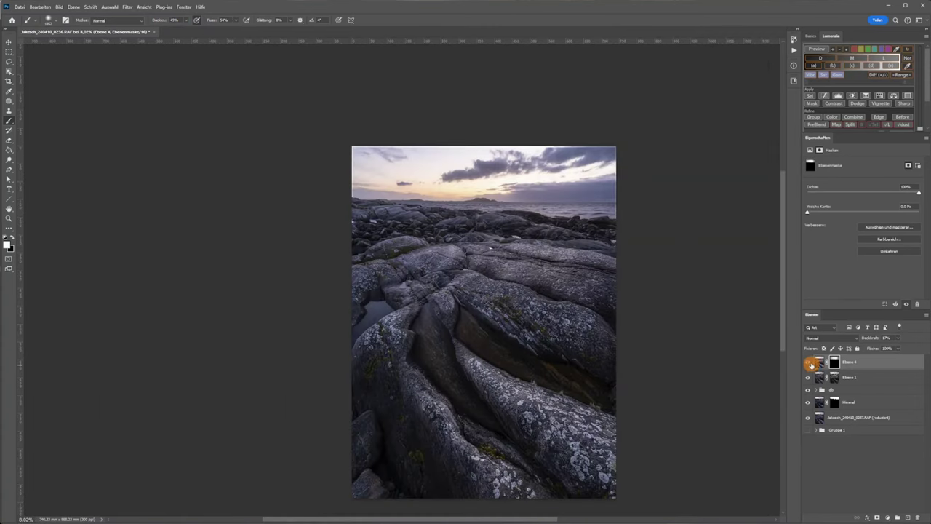
Step: Toggle the Ebene 4 glow to compare, zoom on the horizon, and target the layer's pixels
{"action": "left_click", "coordinate": [807, 363]}
{"action": "left_click", "coordinate": [806, 363]}
{"action": "left_click", "coordinate": [807, 363]}
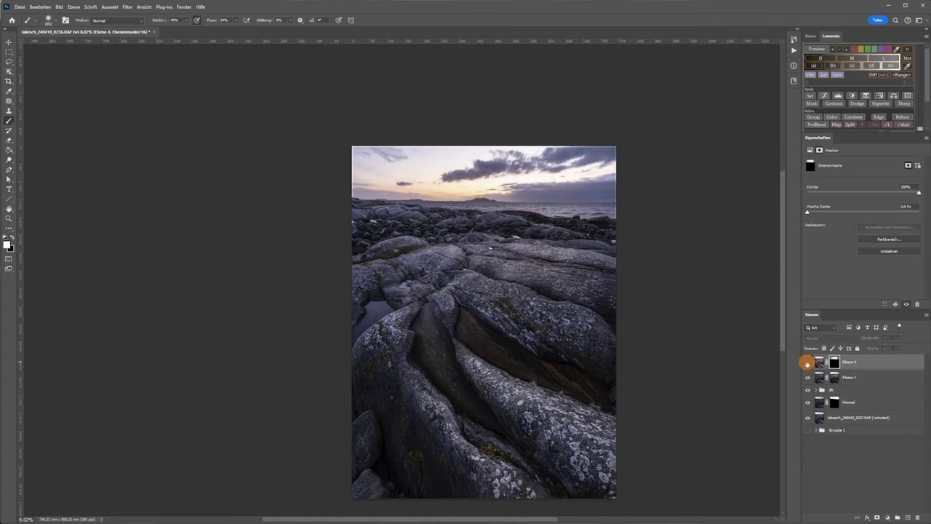
{"action": "left_click", "coordinate": [806, 363]}
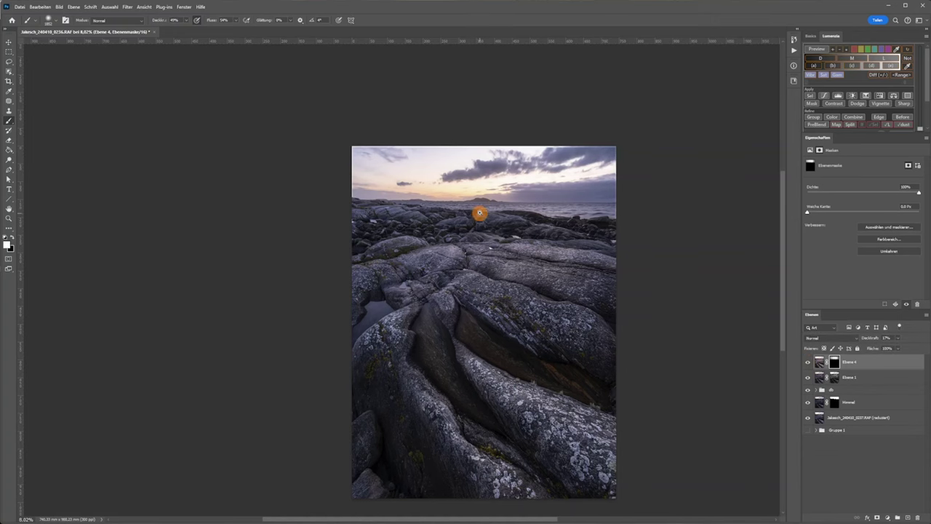
{"action": "left_click_drag", "start_coordinate": [479, 212], "coordinate": [504, 206]}
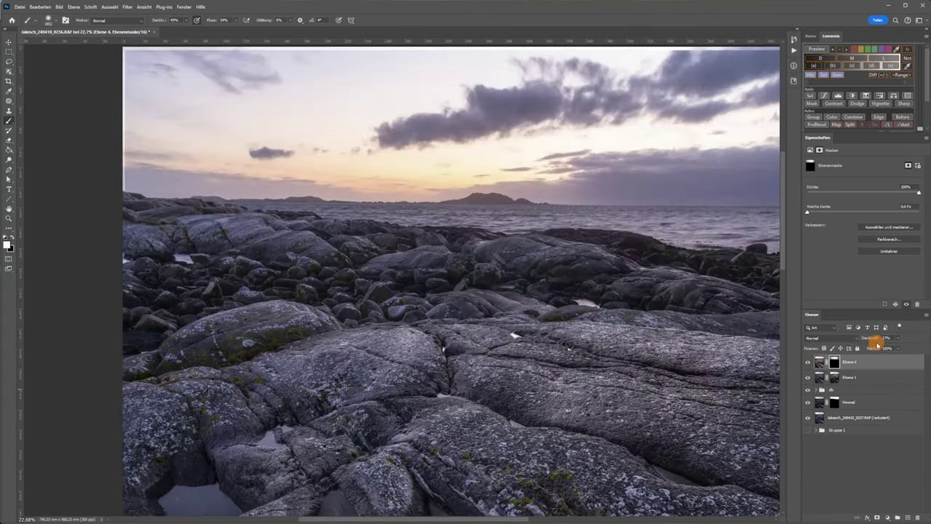
{"action": "left_click", "coordinate": [879, 364]}
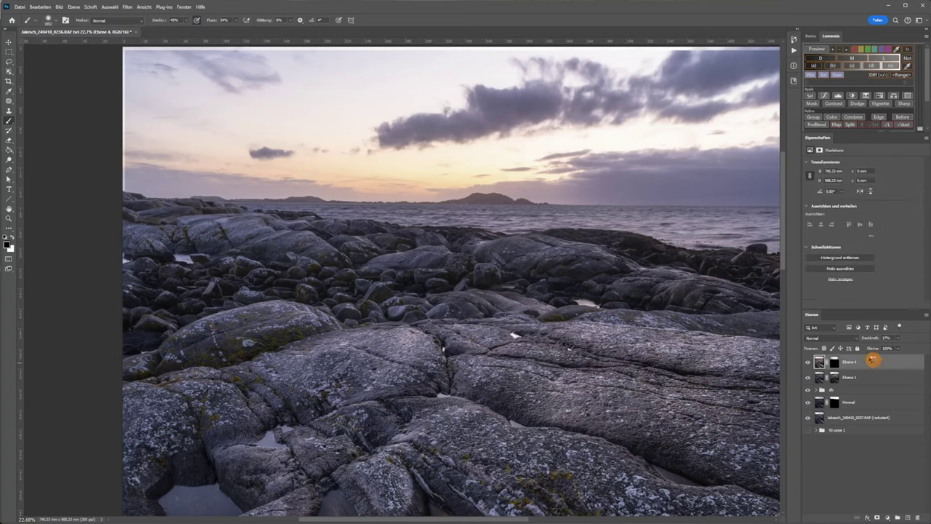
Step: Duplicate Ebene 4 and set the copy's opacity to 70%
{"action": "key", "text": "ctrl+j"}
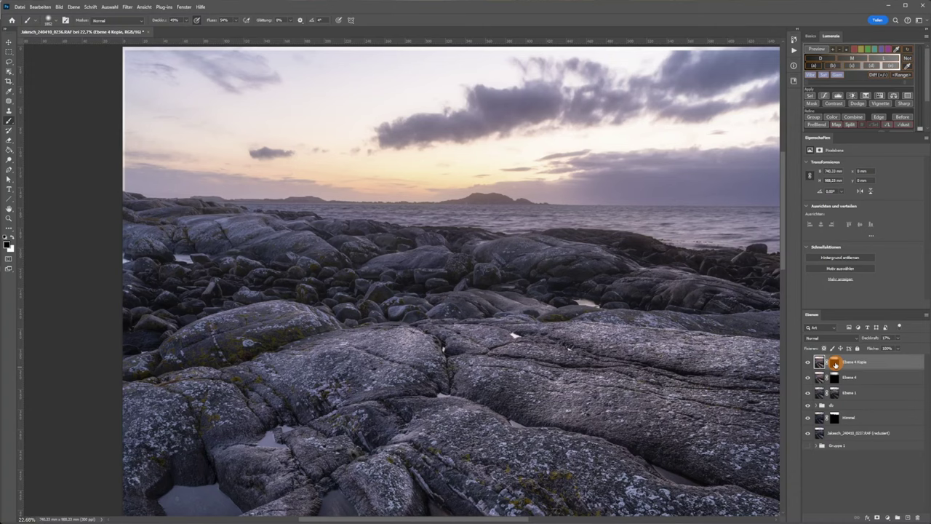
{"action": "left_click", "coordinate": [885, 337]}
{"action": "type", "text": "70"}
{"action": "key", "text": "Return"}
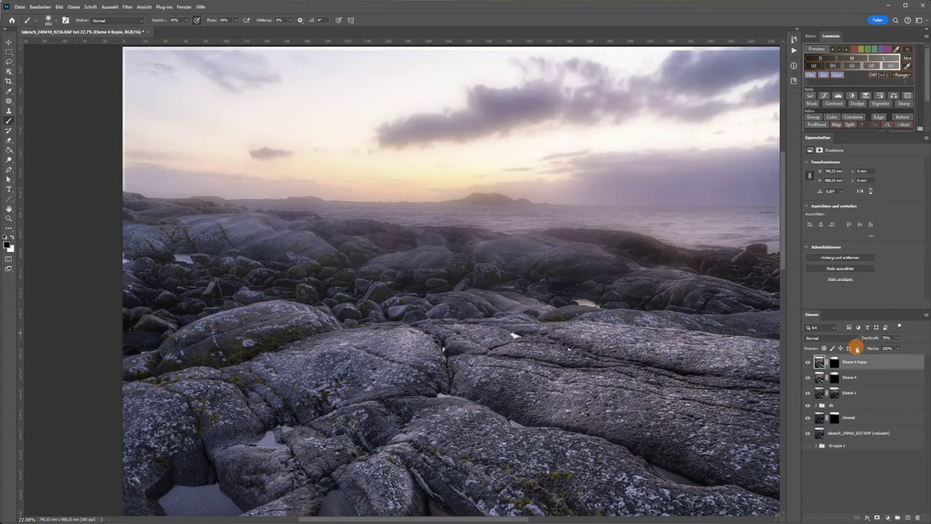
{"action": "left_click_drag", "start_coordinate": [862, 339], "coordinate": [874, 377]}
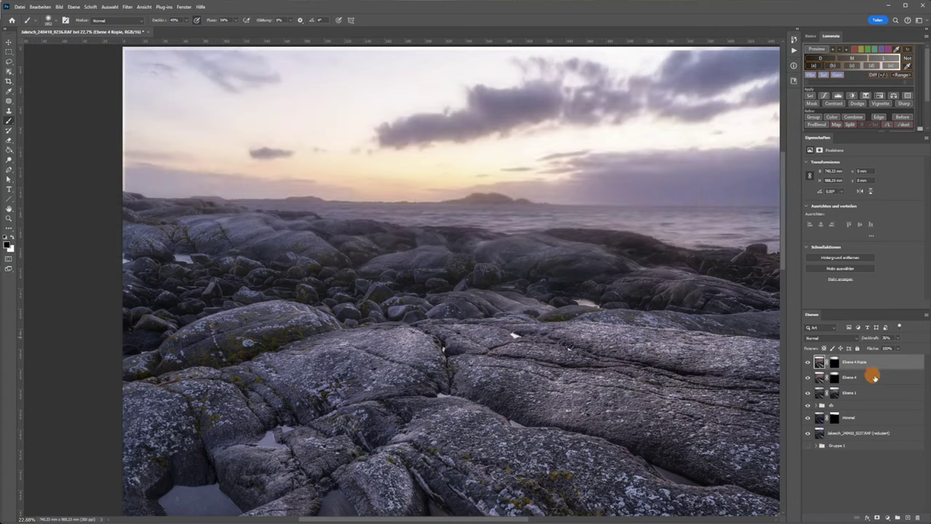
Step: Add a Farbbalance colour-balance adjustment layer and select the Ebene 4 Kopie mask
{"action": "left_click", "coordinate": [888, 517]}
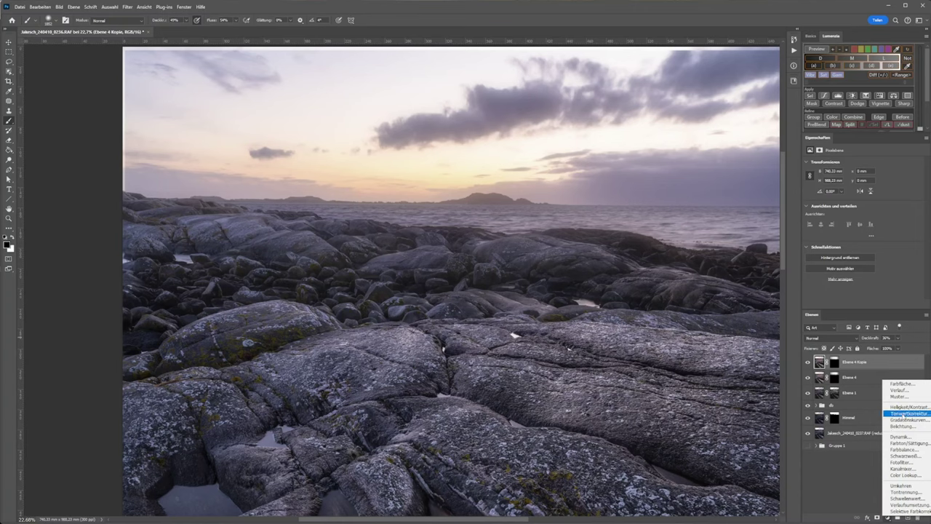
{"action": "left_click", "coordinate": [902, 449]}
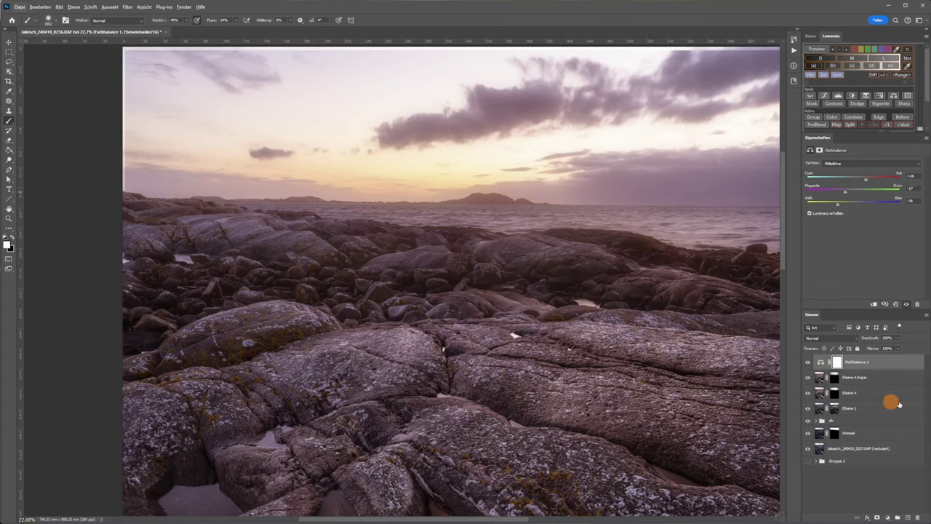
{"action": "left_click", "coordinate": [837, 377]}
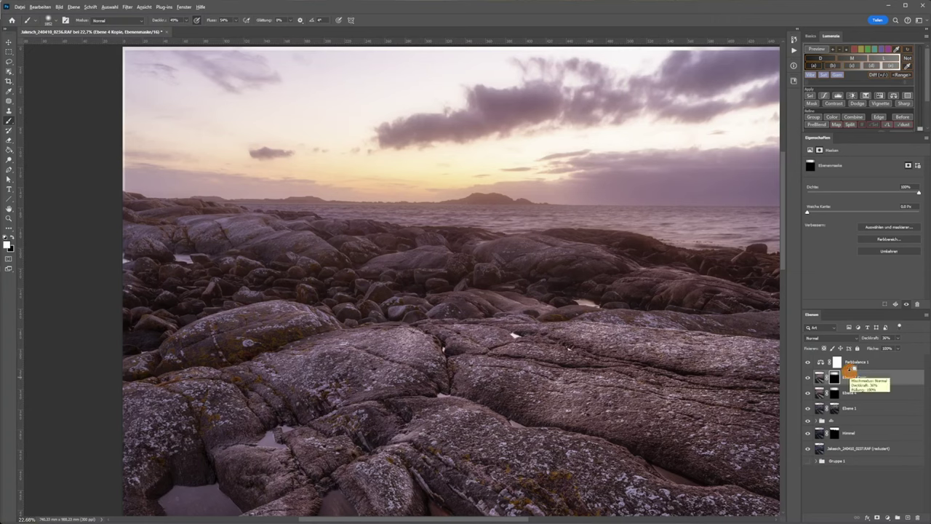
Step: Clip Farbbalance 1 to the layer directly beneath it
{"action": "left_click", "coordinate": [849, 369], "text": "alt"}
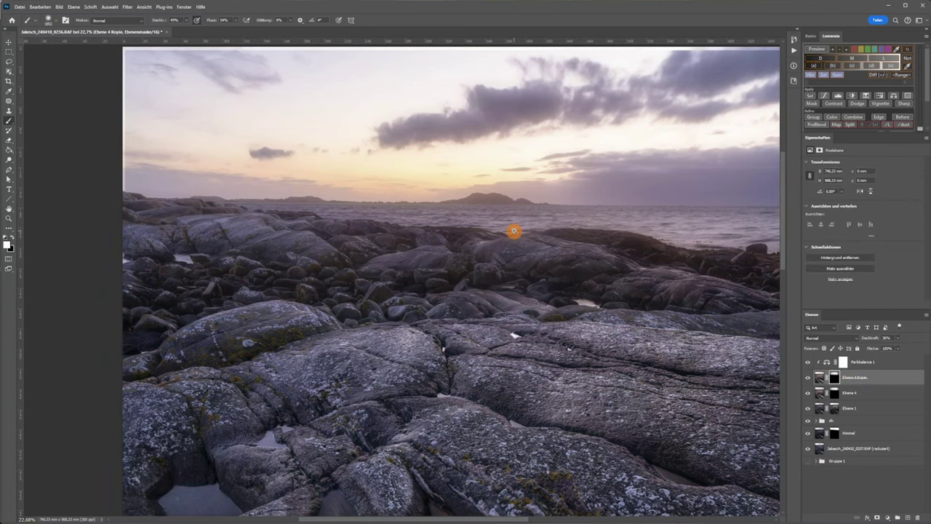
{"action": "scroll", "coordinate": [523, 230], "scroll_direction": "up", "scroll_amount": 2}
{"action": "scroll", "coordinate": [500, 211], "scroll_direction": "up", "scroll_amount": 1}
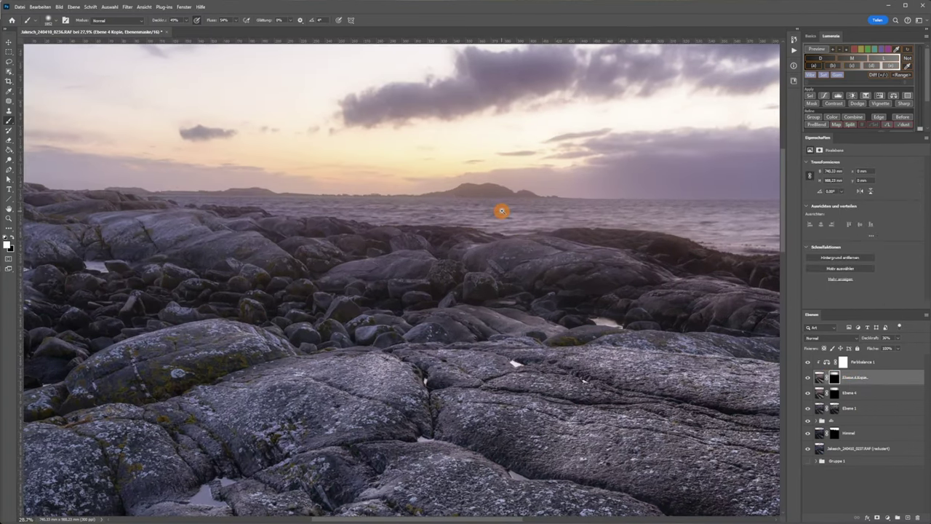
{"action": "scroll", "coordinate": [507, 206], "scroll_direction": "up", "scroll_amount": 1}
{"action": "scroll", "coordinate": [442, 270], "scroll_direction": "up", "scroll_amount": 1}
{"action": "scroll", "coordinate": [539, 266], "scroll_direction": "up", "scroll_amount": 1}
{"action": "scroll", "coordinate": [539, 266], "scroll_direction": "down", "scroll_amount": 4}
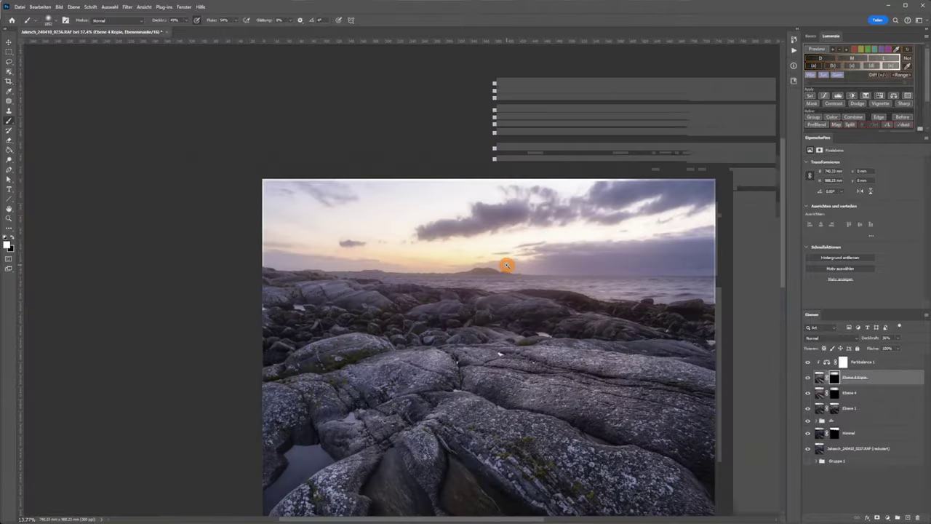
{"action": "scroll", "coordinate": [504, 264], "scroll_direction": "up", "scroll_amount": 1}
{"action": "scroll", "coordinate": [506, 287], "scroll_direction": "down", "scroll_amount": 1}
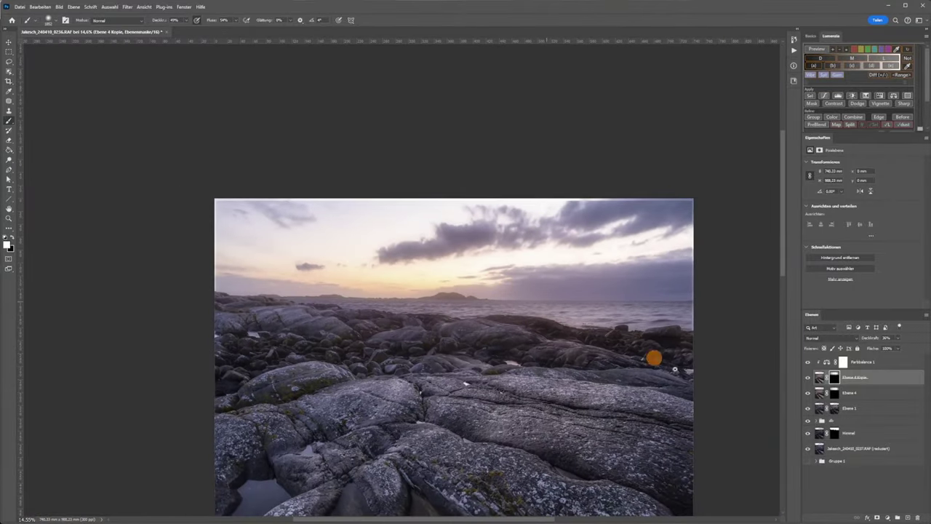
Step: Activate the Ebene 4 Kopie mask and resize the brush, then delete the Ebene 4 Kopie layer
{"action": "left_click", "coordinate": [834, 377]}
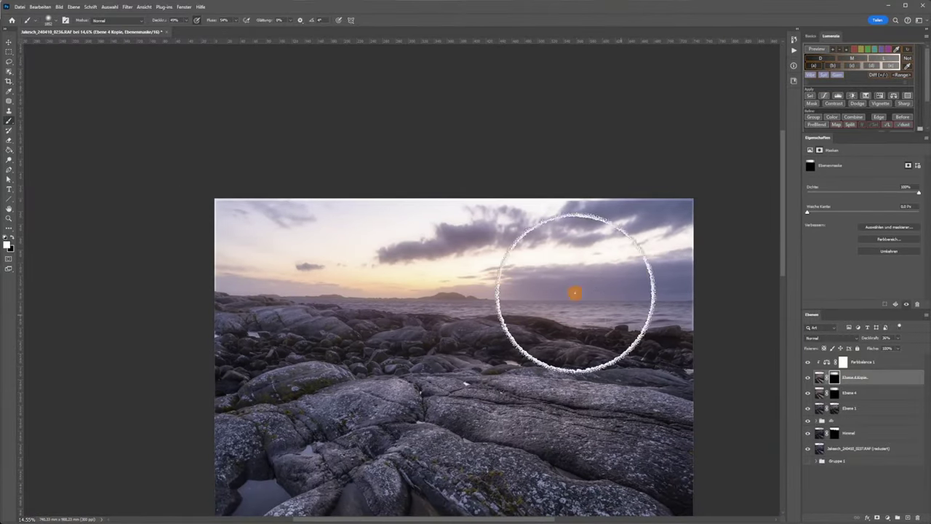
{"action": "mouse_move", "coordinate": [571, 293]}
{"action": "left_mouse_down"}
{"action": "mouse_move", "coordinate": [459, 320]}
{"action": "mouse_move", "coordinate": [441, 340]}
{"action": "mouse_move", "coordinate": [421, 333]}
{"action": "mouse_move", "coordinate": [521, 332]}
{"action": "mouse_move", "coordinate": [439, 297]}
{"action": "mouse_move", "coordinate": [317, 204]}
{"action": "mouse_move", "coordinate": [357, 230]}
{"action": "mouse_move", "coordinate": [473, 222]}
{"action": "mouse_move", "coordinate": [461, 233]}
{"action": "mouse_move", "coordinate": [329, 252]}
{"action": "mouse_move", "coordinate": [601, 257]}
{"action": "mouse_move", "coordinate": [536, 219]}
{"action": "mouse_move", "coordinate": [466, 235]}
{"action": "mouse_move", "coordinate": [324, 221]}
{"action": "mouse_move", "coordinate": [409, 216]}
{"action": "mouse_move", "coordinate": [330, 209]}
{"action": "mouse_move", "coordinate": [750, 256]}
{"action": "mouse_move", "coordinate": [476, 245]}
{"action": "mouse_move", "coordinate": [672, 272]}
{"action": "left_mouse_up"}
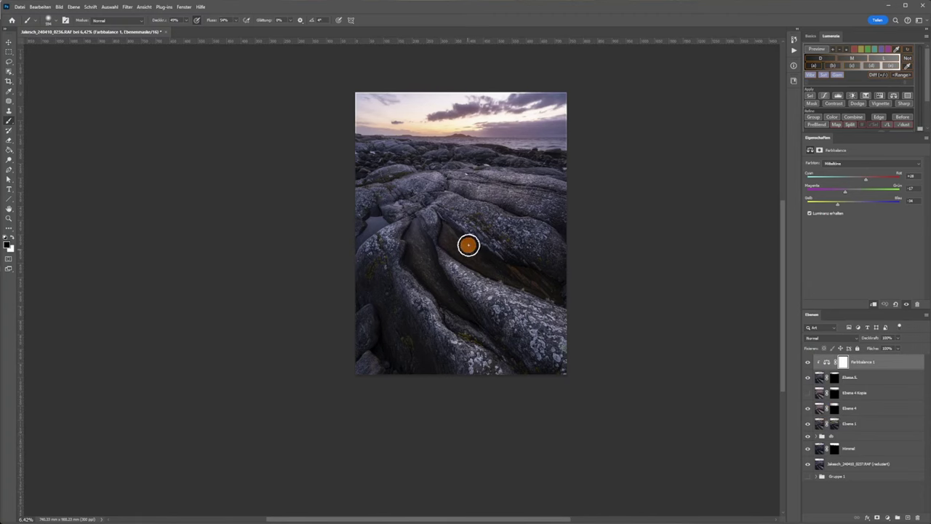
{"action": "left_click_drag", "start_coordinate": [456, 247], "coordinate": [470, 249]}
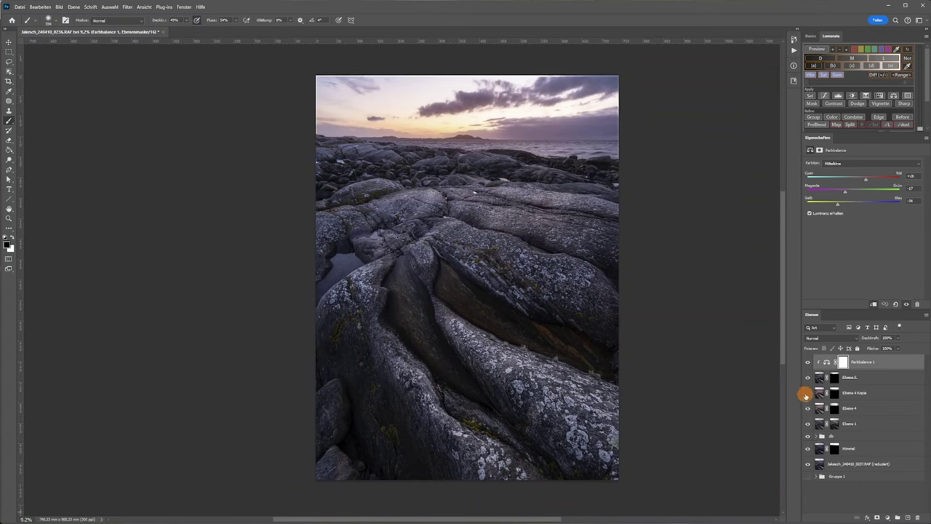
{"action": "left_click", "coordinate": [872, 394]}
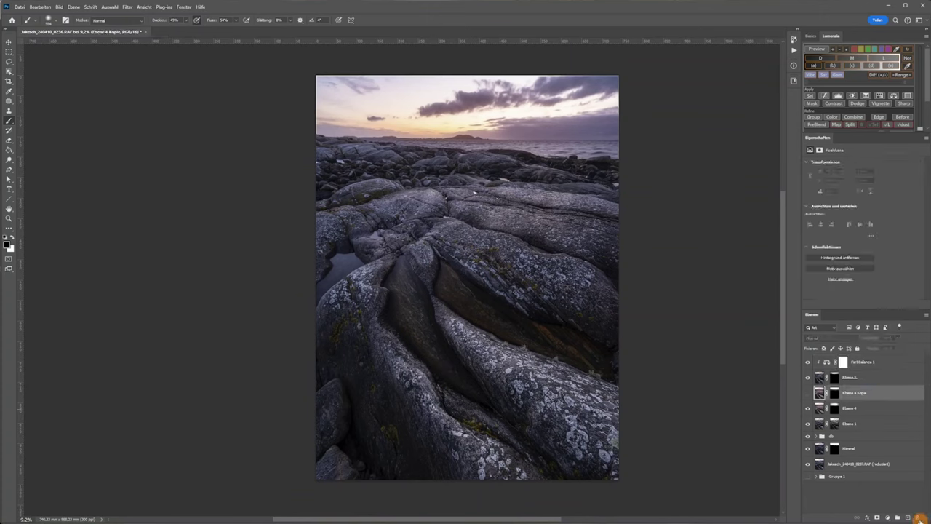
{"action": "left_click", "coordinate": [920, 517]}
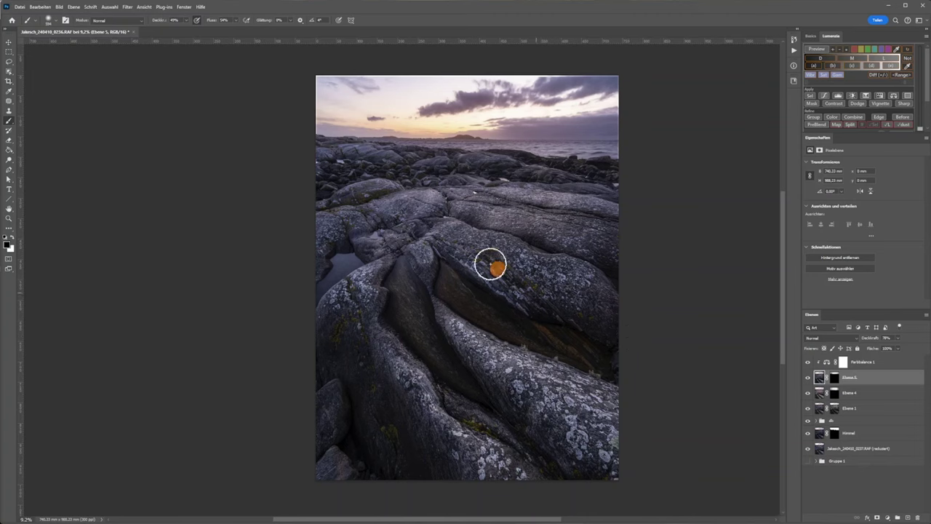
Step: Crop the image, pulling the right edge slightly inward to trim a thin margin
{"action": "left_click", "coordinate": [9, 80]}
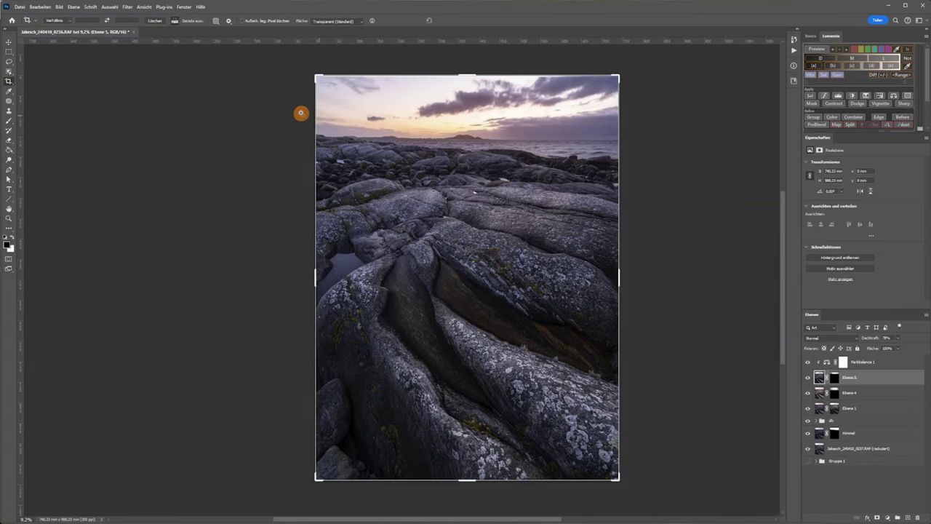
{"action": "mouse_move", "coordinate": [287, 114]}
{"action": "left_mouse_down"}
{"action": "mouse_move", "coordinate": [368, 136]}
{"action": "mouse_move", "coordinate": [374, 235]}
{"action": "mouse_move", "coordinate": [385, 172]}
{"action": "mouse_move", "coordinate": [384, 390]}
{"action": "mouse_move", "coordinate": [341, 230]}
{"action": "left_mouse_up"}
{"action": "mouse_move", "coordinate": [324, 178]}
{"action": "left_mouse_down"}
{"action": "mouse_move", "coordinate": [246, 294]}
{"action": "mouse_move", "coordinate": [34, 281]}
{"action": "left_mouse_up"}
{"action": "left_click_drag", "start_coordinate": [418, 368], "coordinate": [422, 360]}
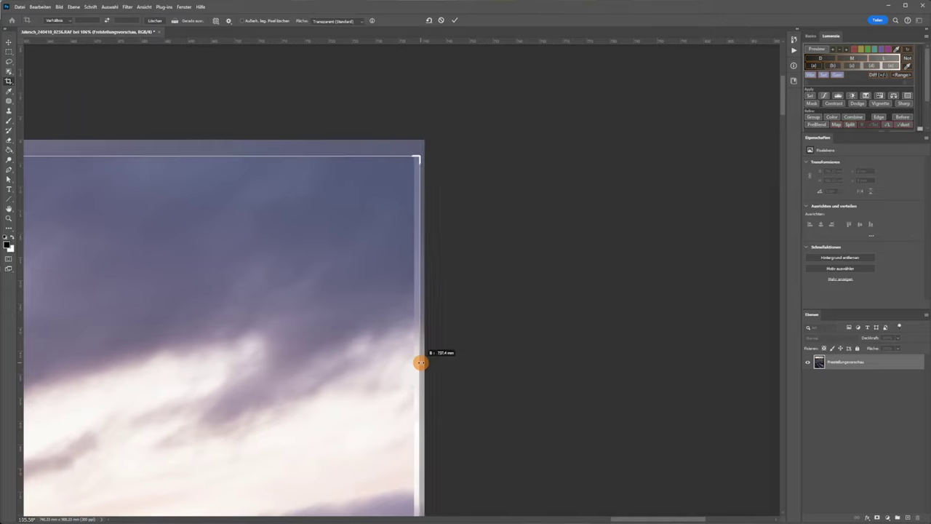
{"action": "scroll", "coordinate": [375, 342], "scroll_direction": "down", "scroll_amount": 10}
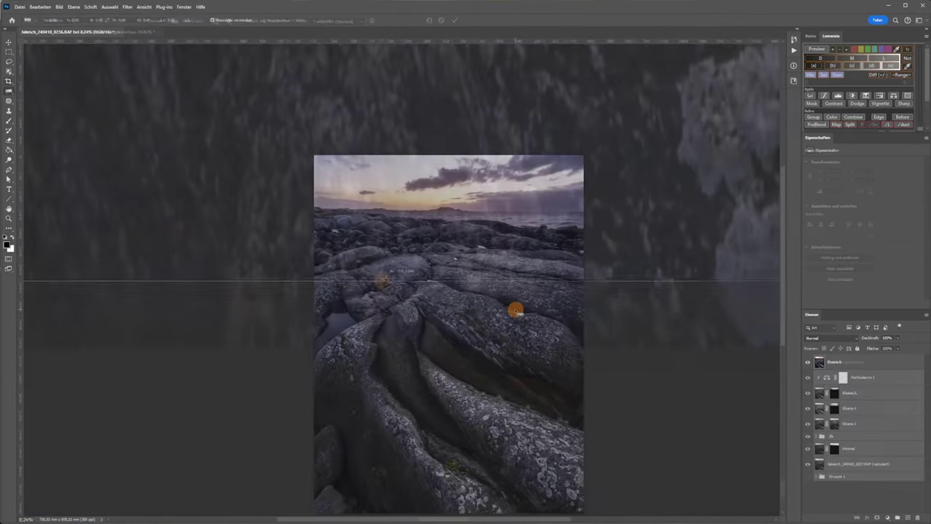
Step: Merge visible layers from Ebene 6 and delete the hidden Gruppe 1 with its contents
{"action": "left_click", "coordinate": [858, 364]}
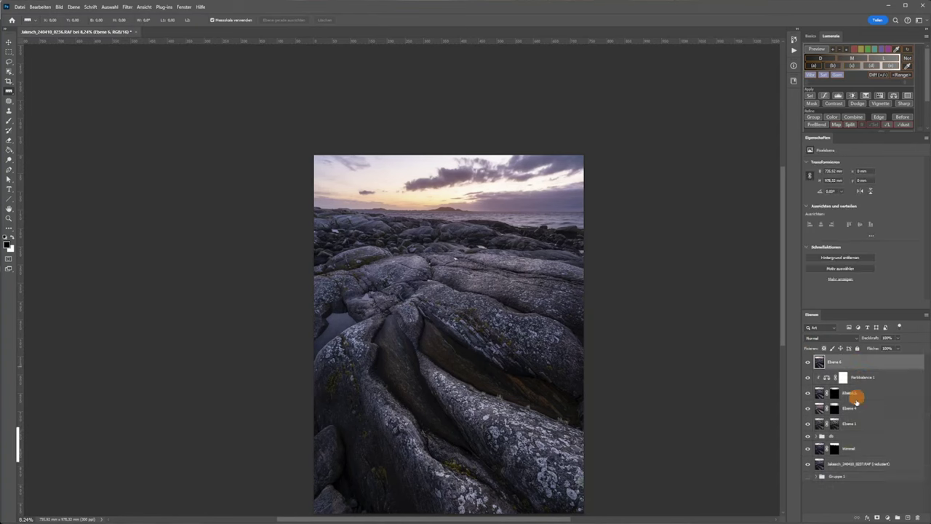
{"action": "key", "text": "ctrl+shift+e"}
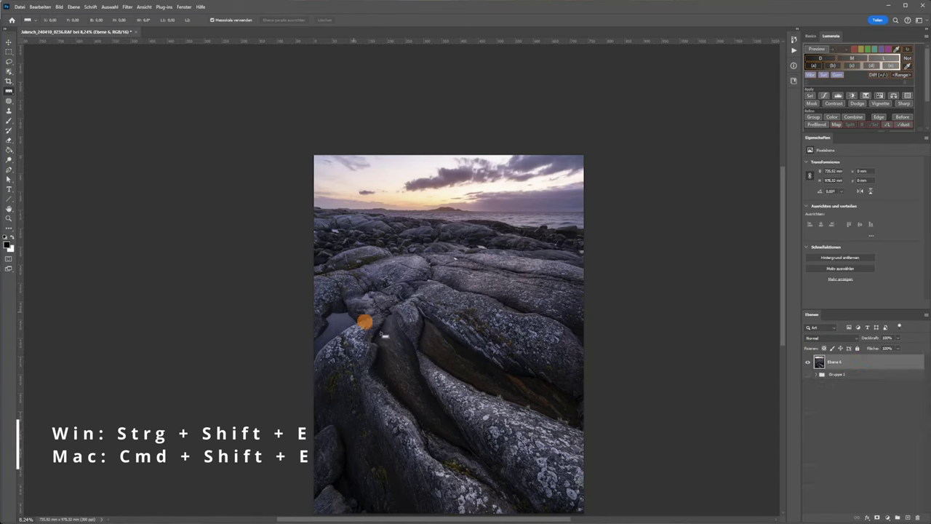
{"action": "left_click", "coordinate": [863, 373]}
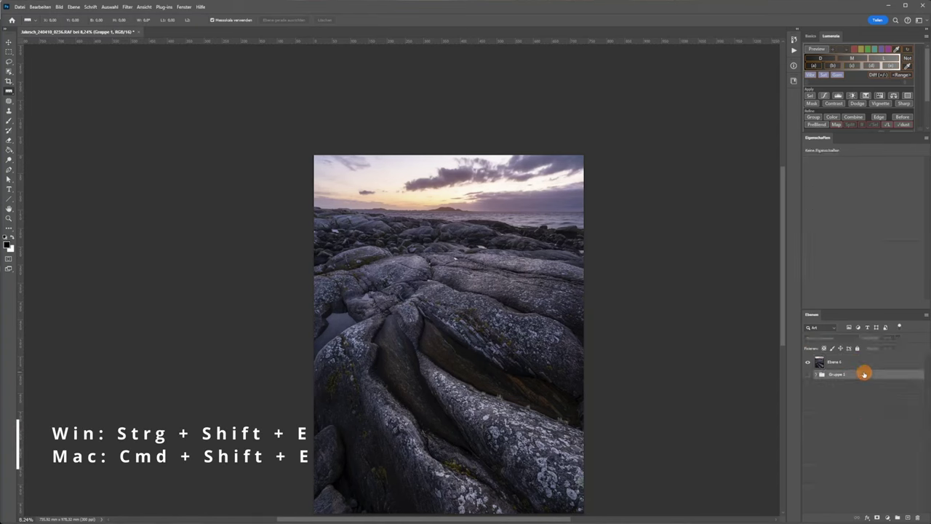
{"action": "left_click", "coordinate": [919, 517]}
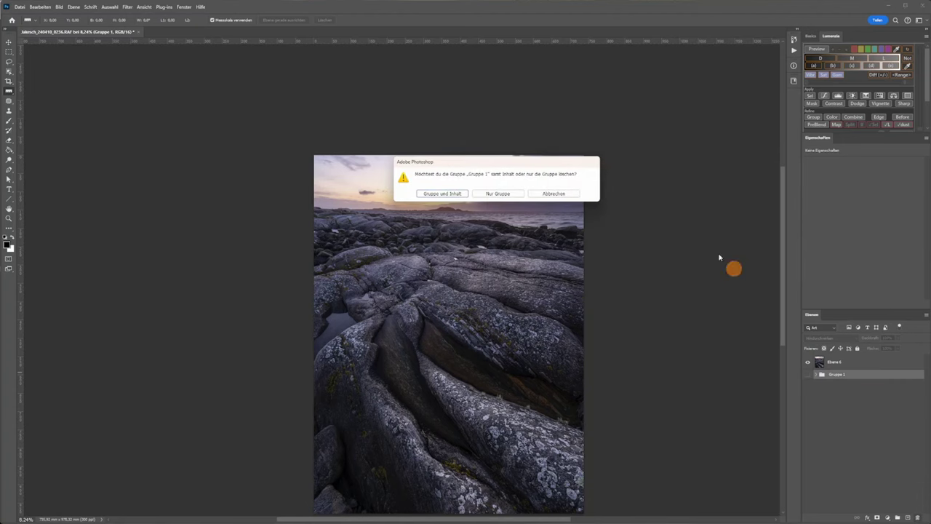
{"action": "left_click", "coordinate": [442, 194]}
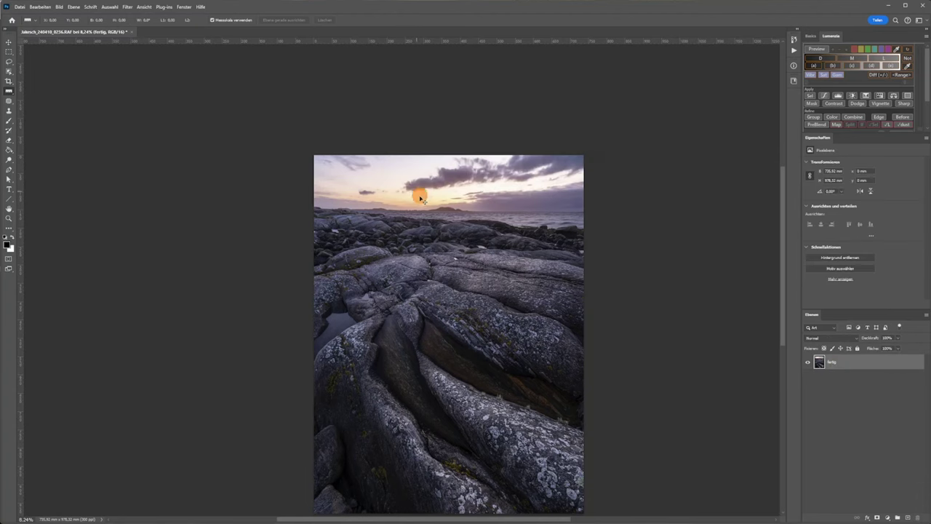
Step: Pan the view to bring the horizon and sky into view
{"action": "scroll", "coordinate": [422, 201], "scroll_direction": "up", "scroll_amount": 3}
{"action": "scroll", "coordinate": [422, 202], "scroll_direction": "up", "scroll_amount": 1}
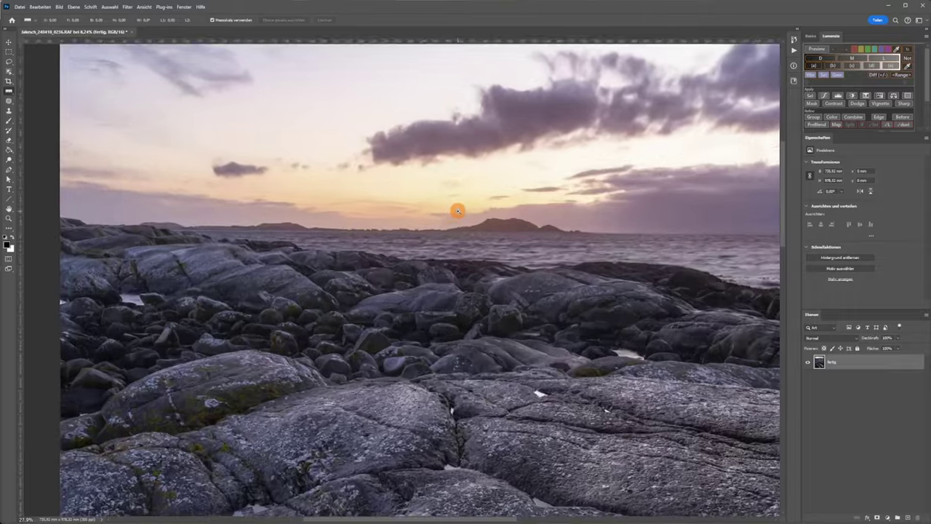
{"action": "scroll", "coordinate": [422, 202], "scroll_direction": "down", "scroll_amount": 2}
{"action": "scroll", "coordinate": [514, 304], "scroll_direction": "down", "scroll_amount": 2}
{"action": "mouse_move", "coordinate": [499, 308]}
{"action": "left_mouse_down"}
{"action": "mouse_move", "coordinate": [449, 269]}
{"action": "mouse_move", "coordinate": [444, 419]}
{"action": "left_mouse_up"}
{"action": "scroll", "coordinate": [376, 353], "scroll_direction": "up", "scroll_amount": 3}
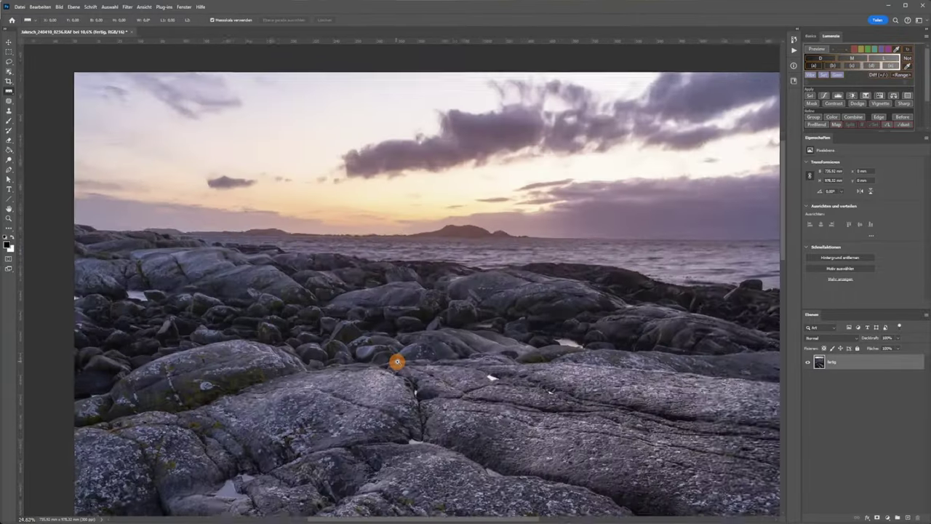
{"action": "left_click_drag", "start_coordinate": [526, 315], "coordinate": [391, 365]}
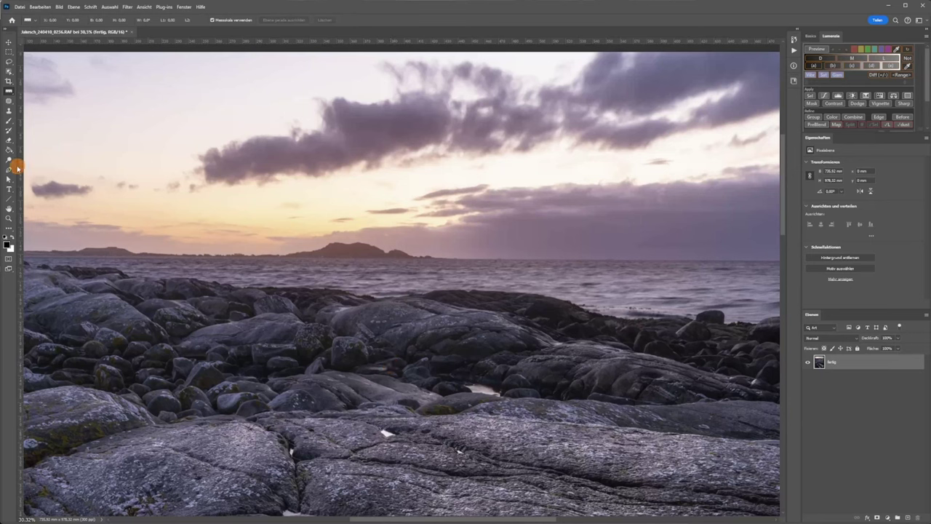
{"action": "left_click", "coordinate": [12, 95]}
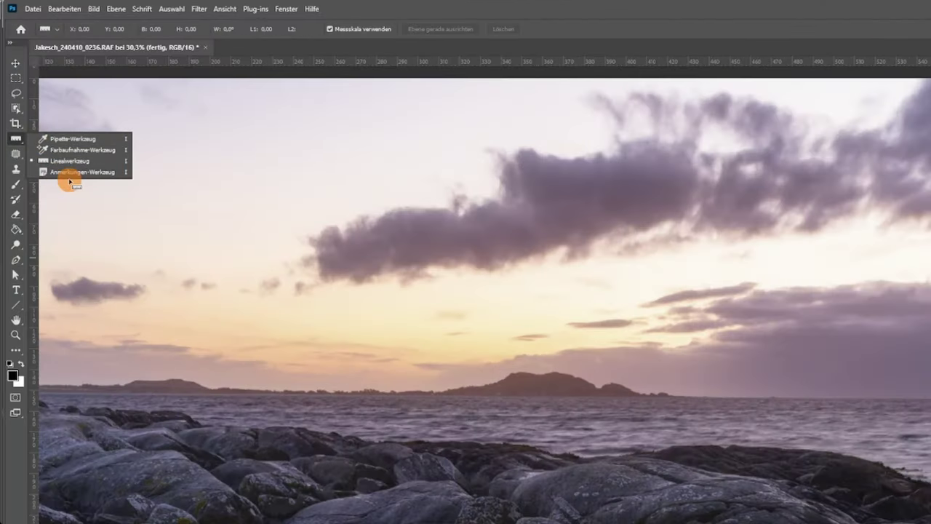
Step: Measure along the horizon with the Ruler tool and straighten the fertig layer so it runs level
{"action": "left_click", "coordinate": [66, 160]}
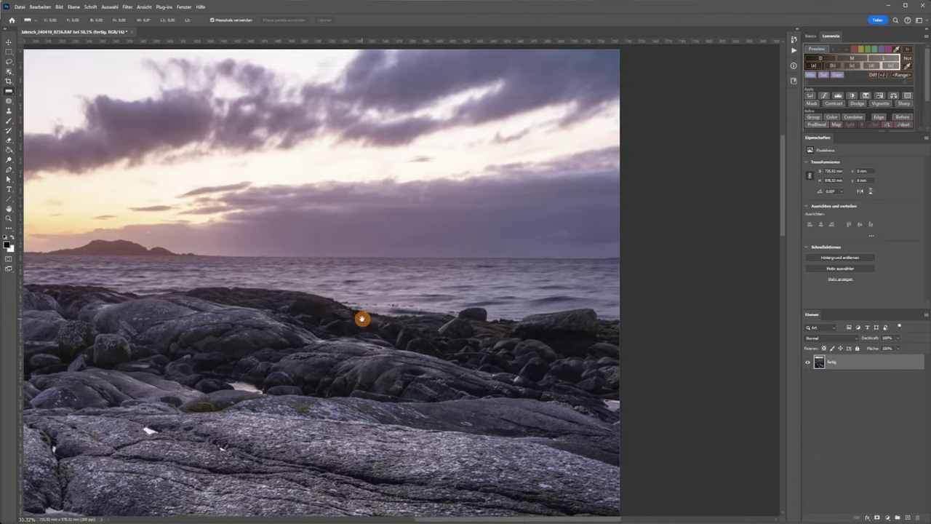
{"action": "left_click_drag", "start_coordinate": [606, 320], "coordinate": [442, 317]}
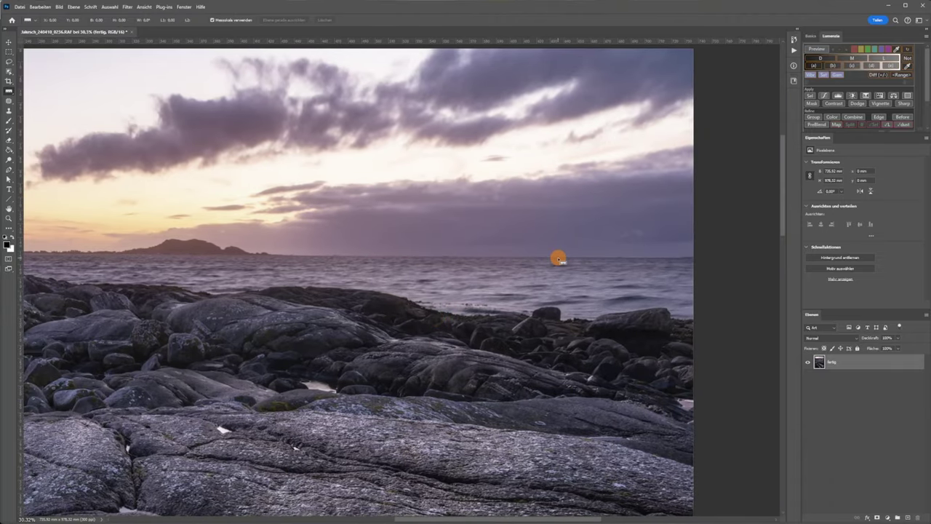
{"action": "left_click_drag", "start_coordinate": [558, 258], "coordinate": [101, 255]}
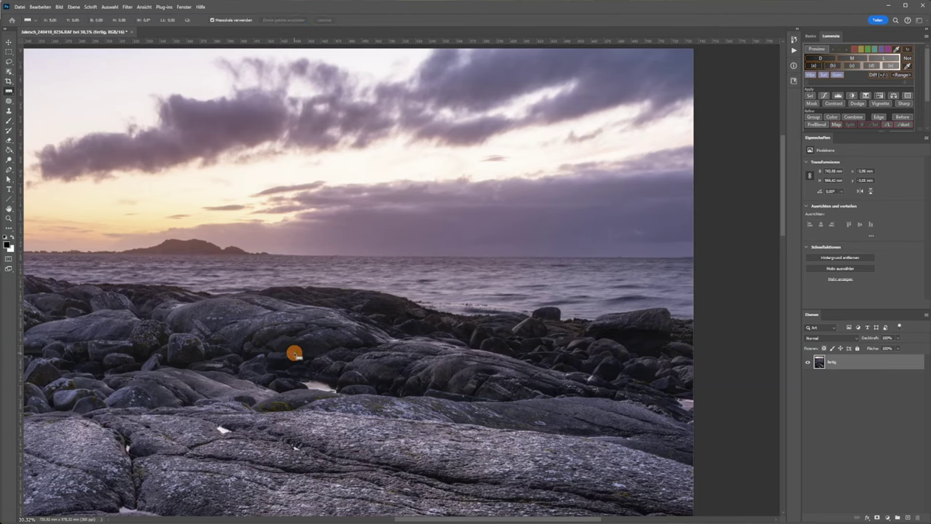
{"action": "scroll", "coordinate": [333, 349], "scroll_direction": "down", "scroll_amount": 5}
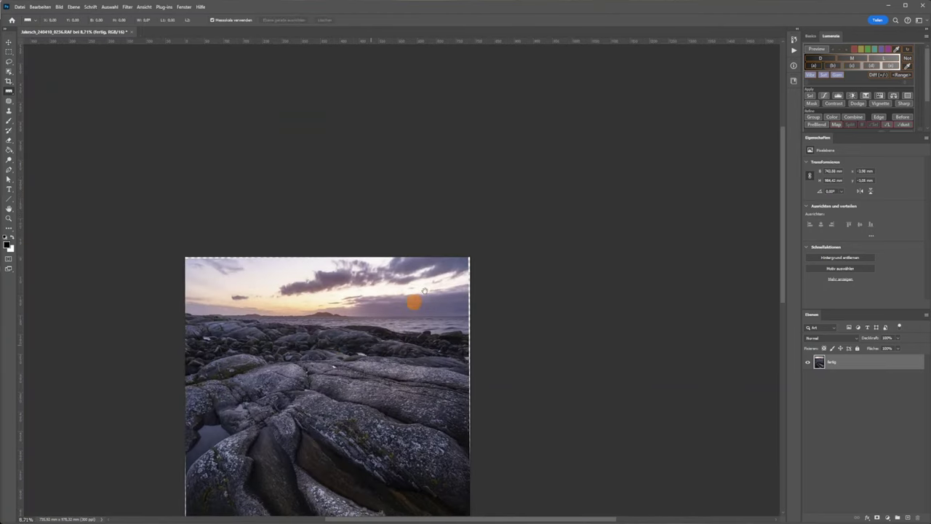
{"action": "left_click_drag", "start_coordinate": [333, 349], "coordinate": [460, 228]}
{"action": "scroll", "coordinate": [459, 232], "scroll_direction": "down", "scroll_amount": 1}
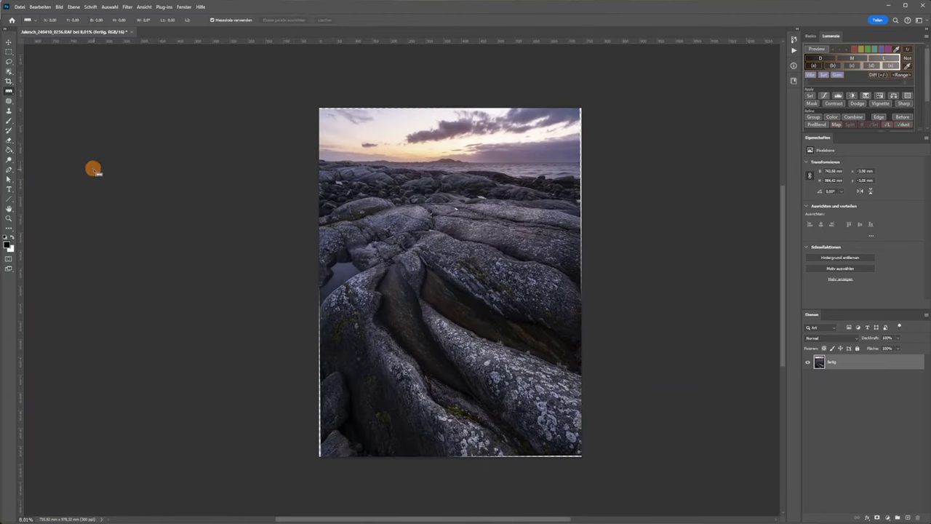
{"action": "left_click", "coordinate": [10, 80]}
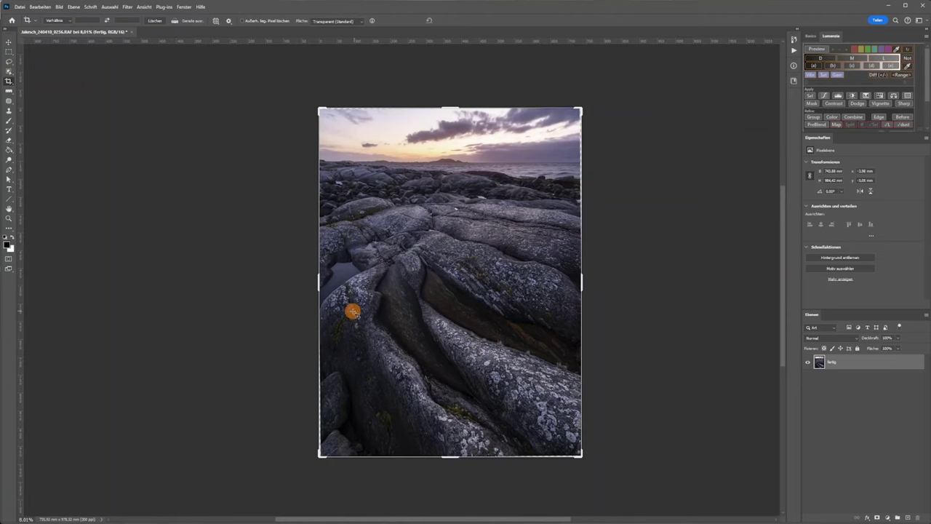
{"action": "left_click_drag", "start_coordinate": [579, 283], "coordinate": [575, 281]}
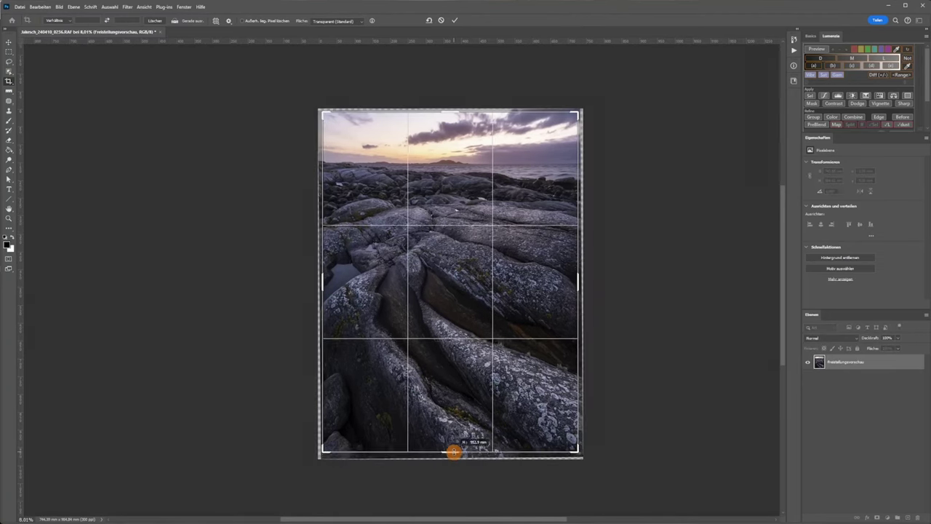
{"action": "left_click_drag", "start_coordinate": [320, 466], "coordinate": [316, 457]}
{"action": "key", "text": "Return"}
{"action": "right_click", "coordinate": [418, 339]}
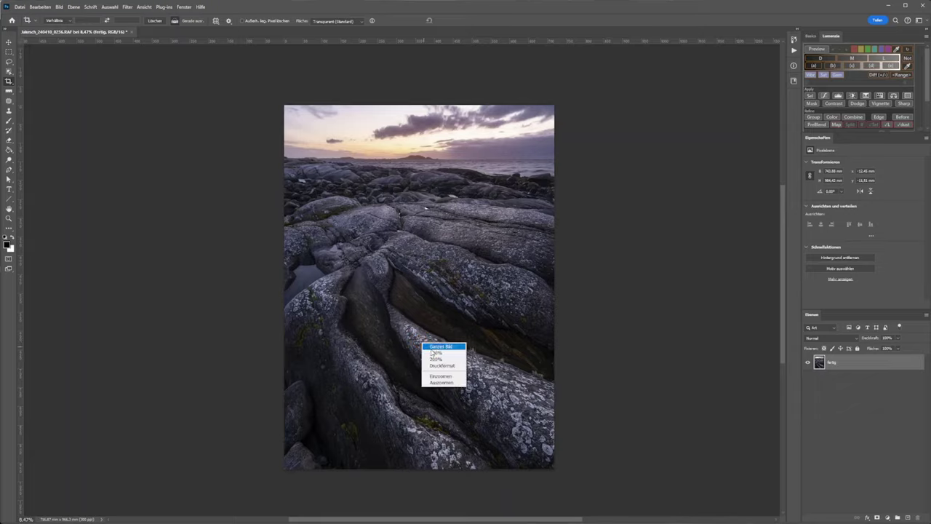
{"action": "left_click", "coordinate": [431, 355]}
{"action": "mouse_move", "coordinate": [596, 394]}
{"action": "left_mouse_down"}
{"action": "mouse_move", "coordinate": [426, 381]}
{"action": "mouse_move", "coordinate": [410, 249]}
{"action": "mouse_move", "coordinate": [206, 305]}
{"action": "mouse_move", "coordinate": [245, 333]}
{"action": "mouse_move", "coordinate": [206, 295]}
{"action": "mouse_move", "coordinate": [592, 422]}
{"action": "mouse_move", "coordinate": [352, 270]}
{"action": "left_mouse_up"}
{"action": "key", "text": "ctrl+0"}
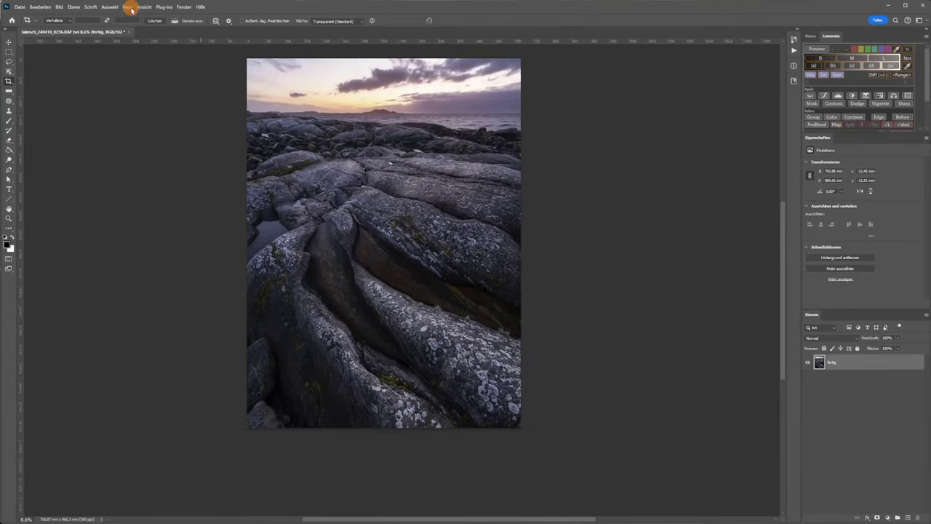
Step: Duplicate fertig, apply a 1.9-pixel Hochpass filter to the copy, and blend it as Ineinanderkopieren
{"action": "key", "text": "ctrl+j"}
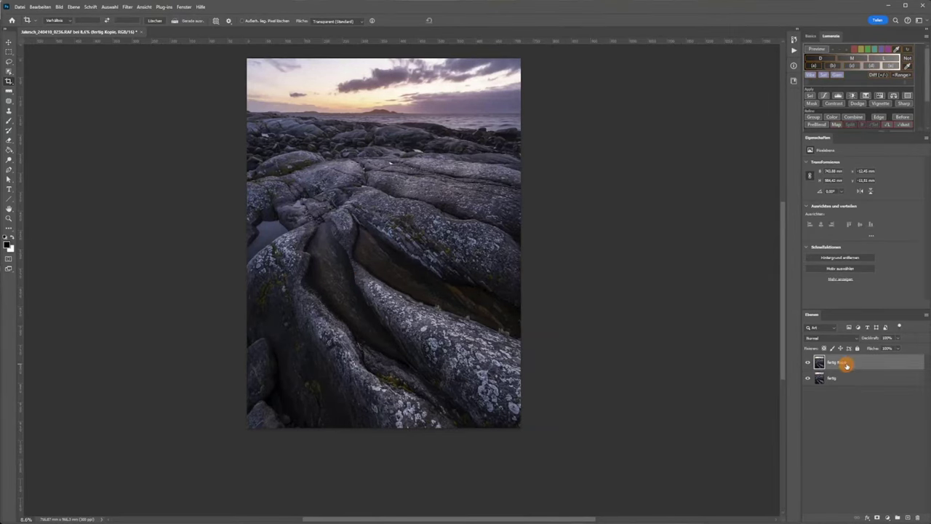
{"action": "left_click", "coordinate": [124, 7]}
{"action": "mouse_move", "coordinate": [146, 133]}
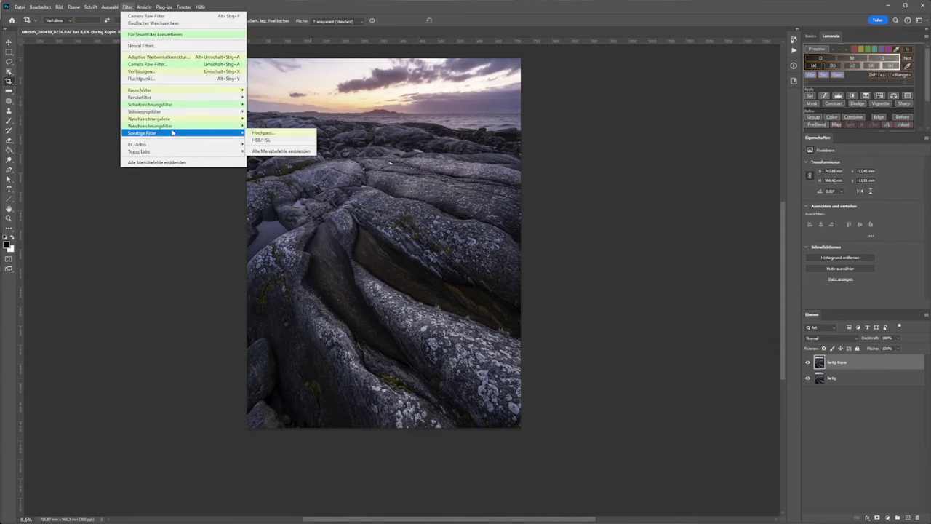
{"action": "left_click", "coordinate": [263, 132]}
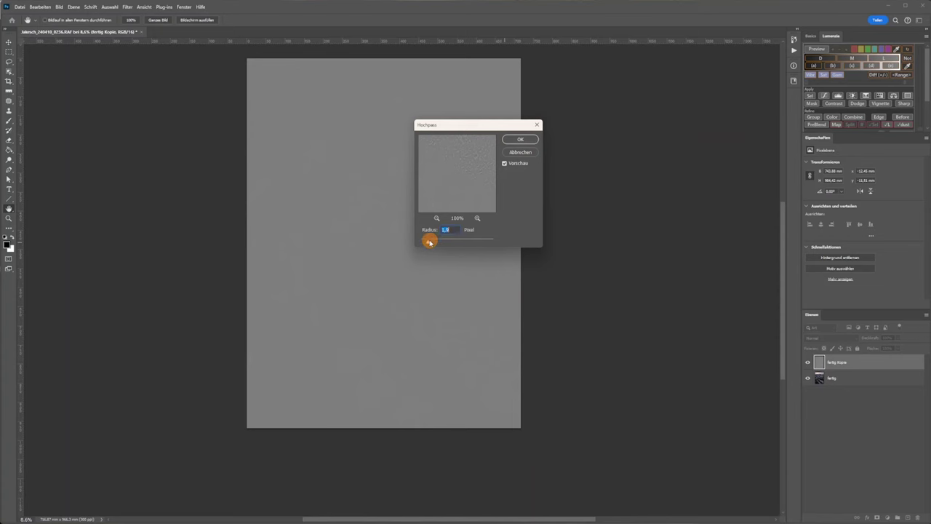
{"action": "left_click", "coordinate": [520, 141]}
{"action": "key", "text": "c"}
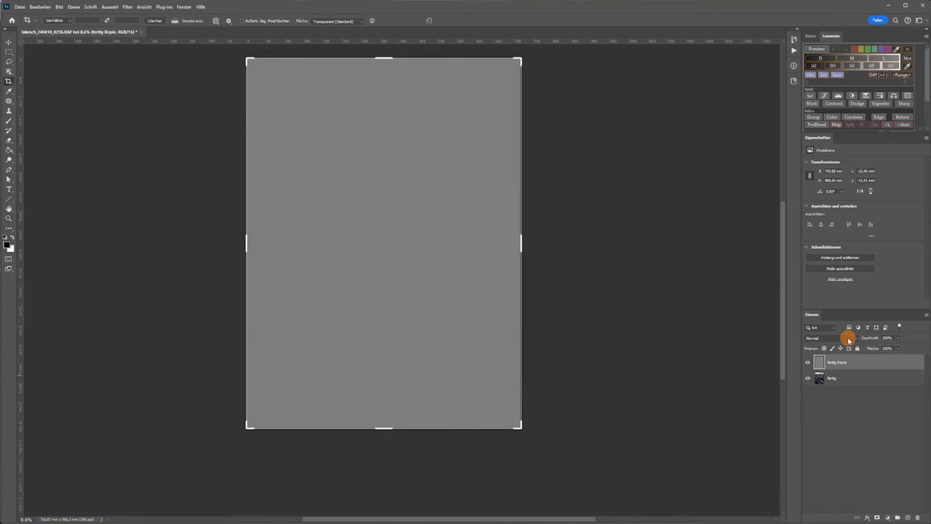
{"action": "left_click", "coordinate": [849, 340]}
{"action": "left_click", "coordinate": [821, 414]}
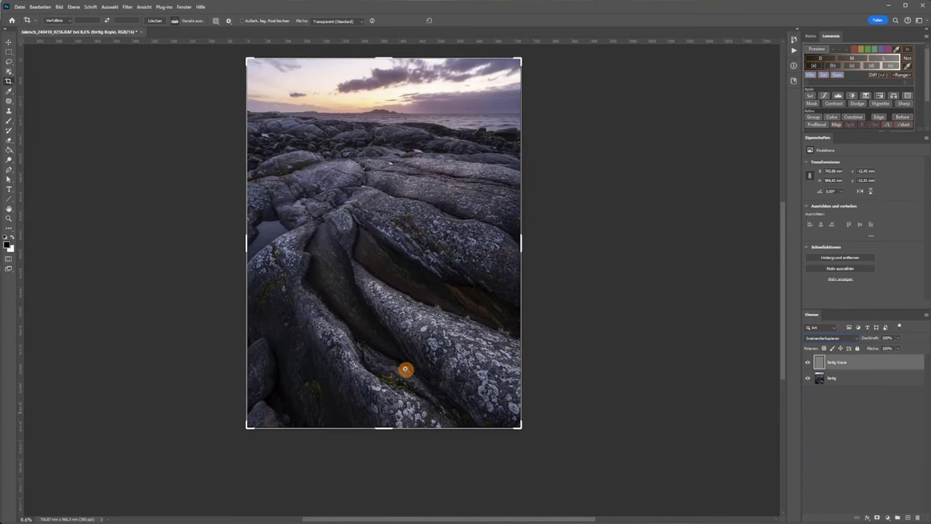
Step: Zoom onto the lichen-covered rock and toggle the sharpened copy on and off to compare
{"action": "left_click", "coordinate": [423, 334]}
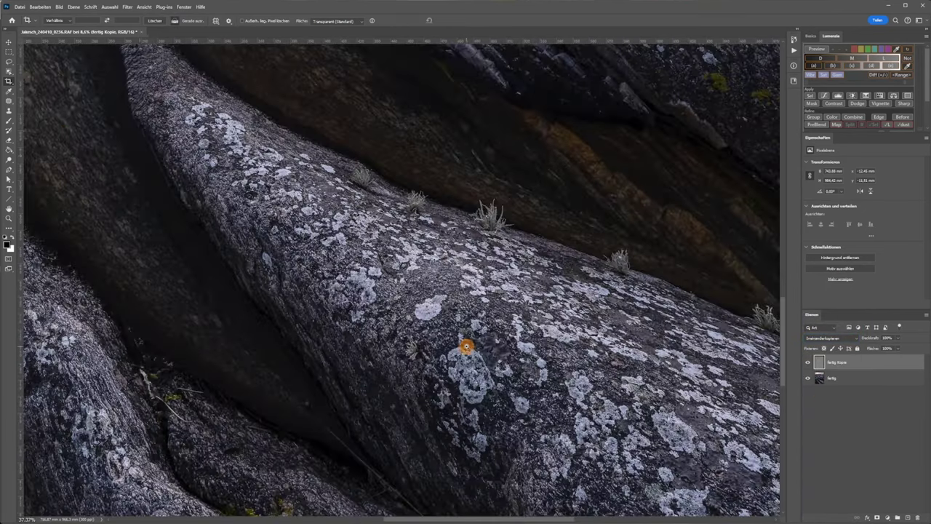
{"action": "left_click", "coordinate": [10, 46]}
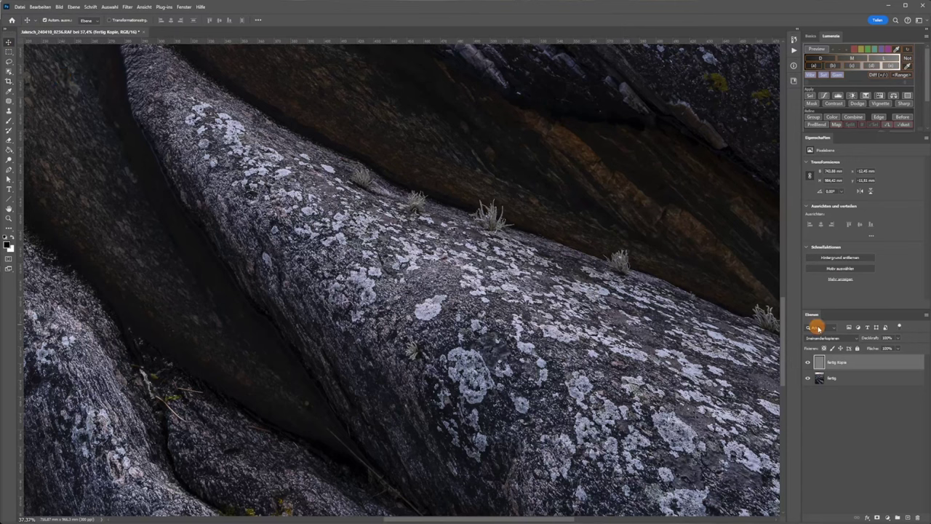
{"action": "left_click", "coordinate": [808, 363]}
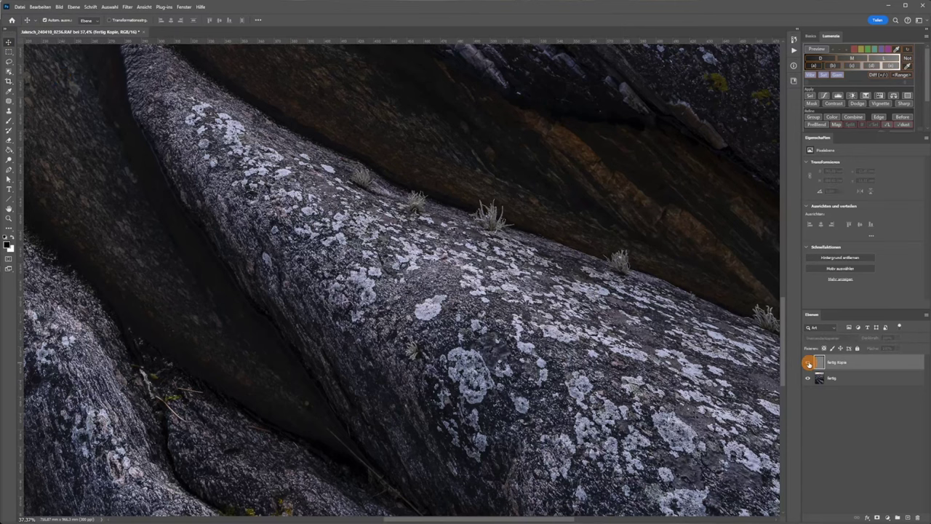
{"action": "left_click", "coordinate": [808, 363]}
{"action": "left_click", "coordinate": [808, 363]}
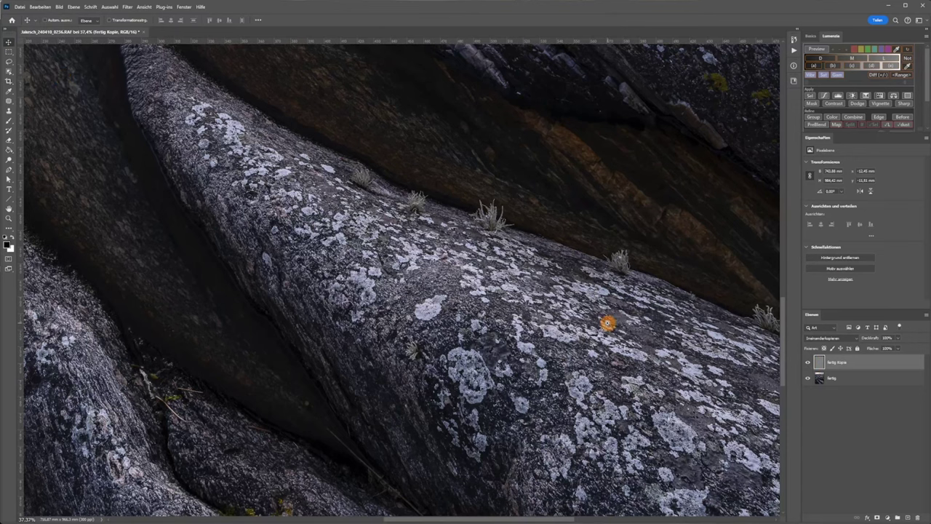
{"action": "scroll", "coordinate": [541, 324], "scroll_direction": "down", "scroll_amount": 3}
{"action": "scroll", "coordinate": [550, 291], "scroll_direction": "down", "scroll_amount": 3}
{"action": "scroll", "coordinate": [534, 294], "scroll_direction": "down", "scroll_amount": 2}
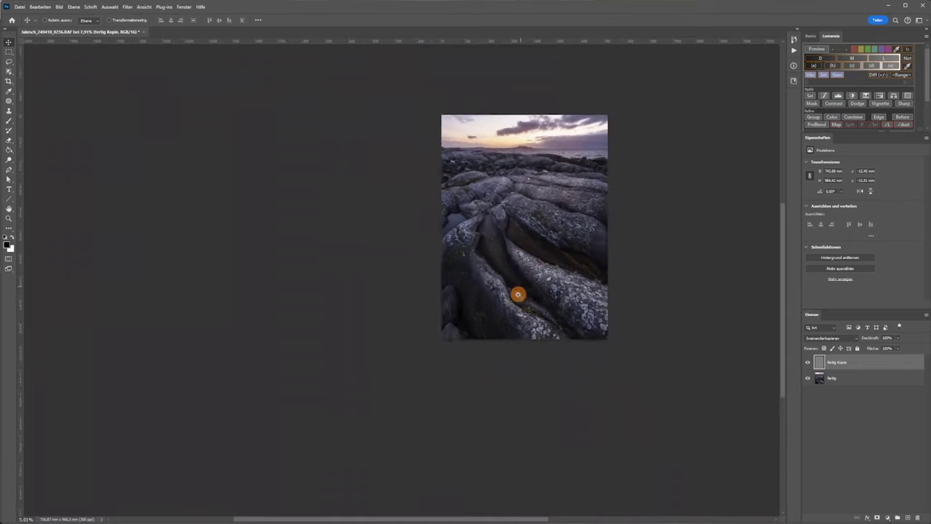
{"action": "scroll", "coordinate": [534, 277], "scroll_direction": "down", "scroll_amount": 1}
{"action": "scroll", "coordinate": [534, 277], "scroll_direction": "up", "scroll_amount": 3}
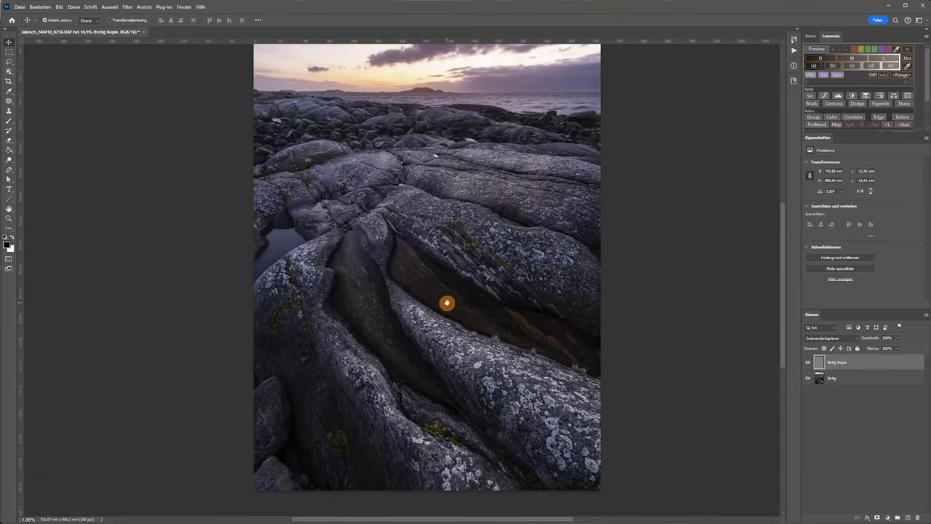
Step: Add a black mask to the sharpened copy and paint the sharpening back onto the rocks in white
{"action": "left_click", "coordinate": [878, 516]}
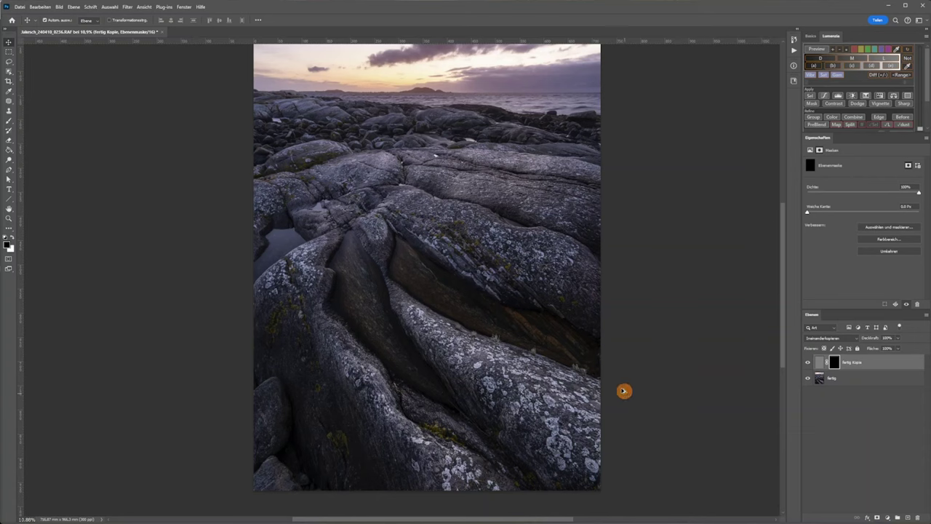
{"action": "left_click", "coordinate": [11, 240]}
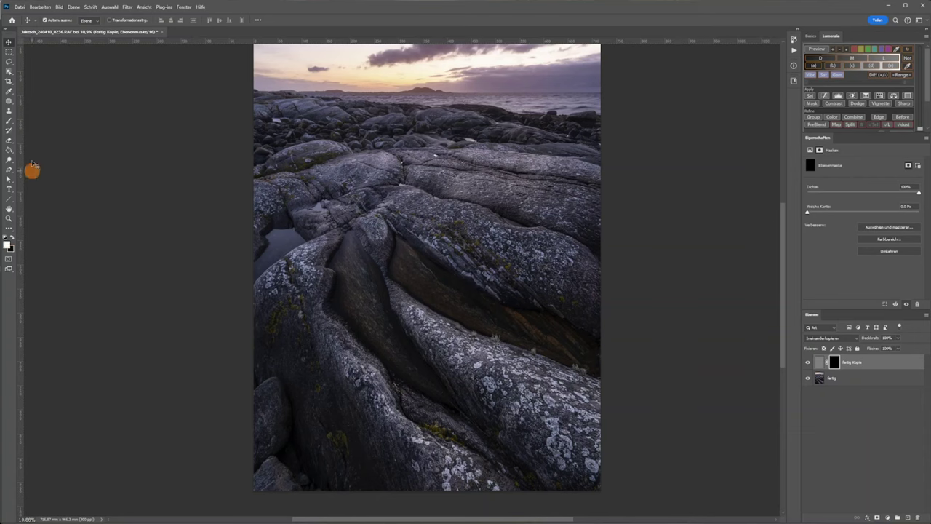
{"action": "left_click", "coordinate": [9, 122]}
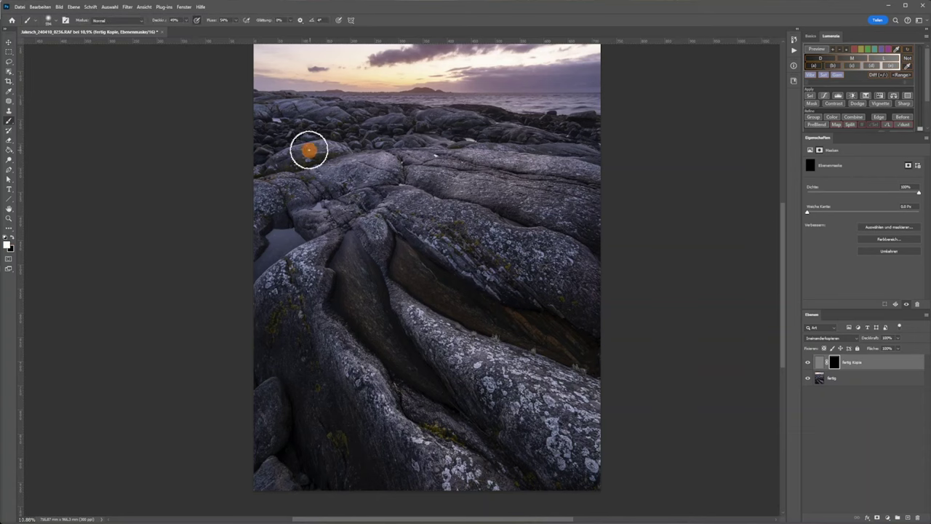
{"action": "left_click_drag", "start_coordinate": [163, 23], "coordinate": [390, 290]}
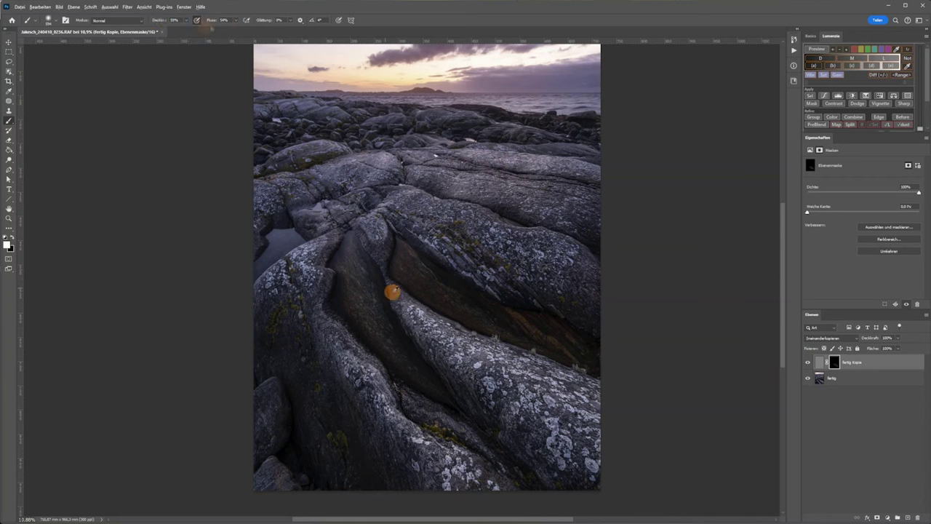
{"action": "left_click_drag", "start_coordinate": [397, 426], "coordinate": [405, 201]}
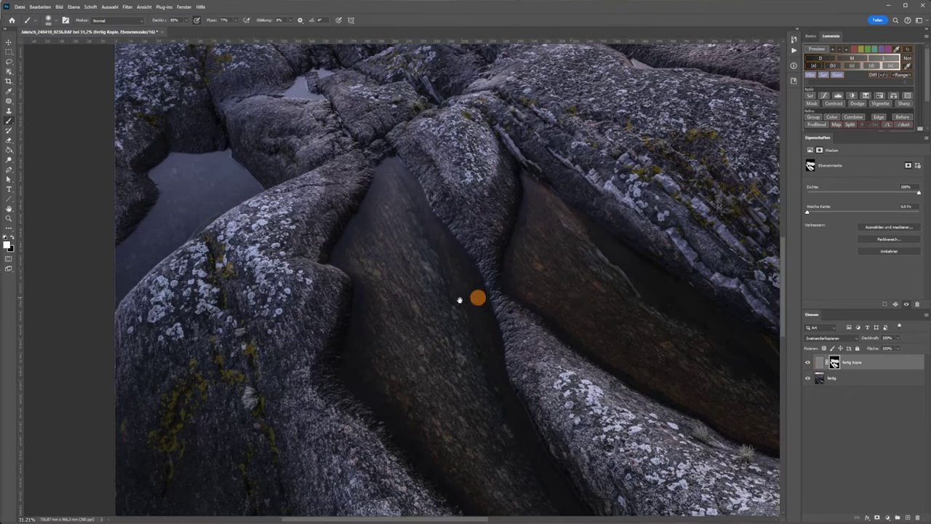
{"action": "scroll", "coordinate": [426, 266], "scroll_direction": "down", "scroll_amount": 5}
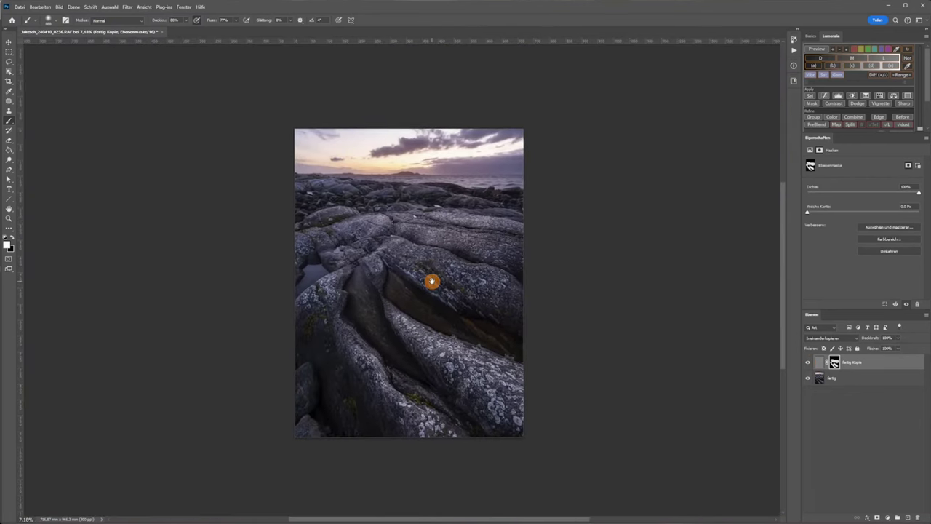
Step: Close the edited document and confirm Ja to save it back to Lightroom
{"action": "left_click", "coordinate": [144, 33]}
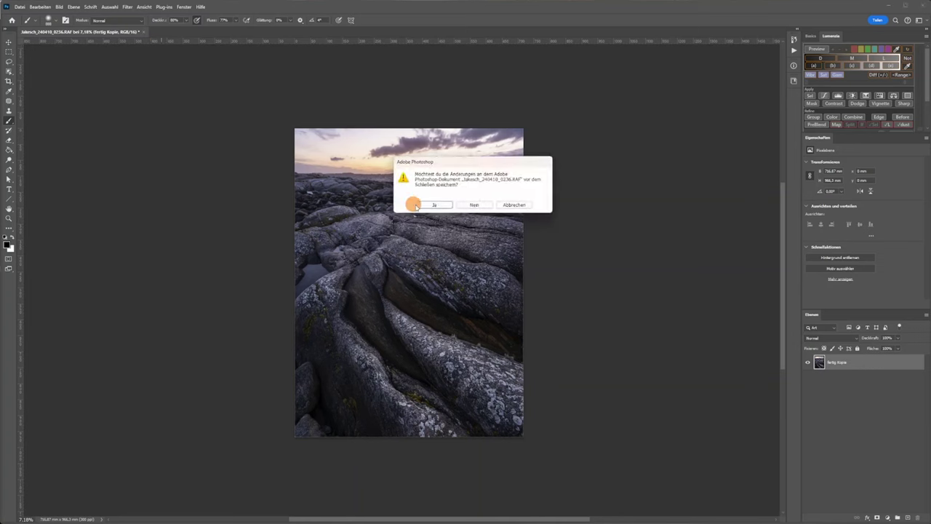
{"action": "left_click", "coordinate": [435, 206]}
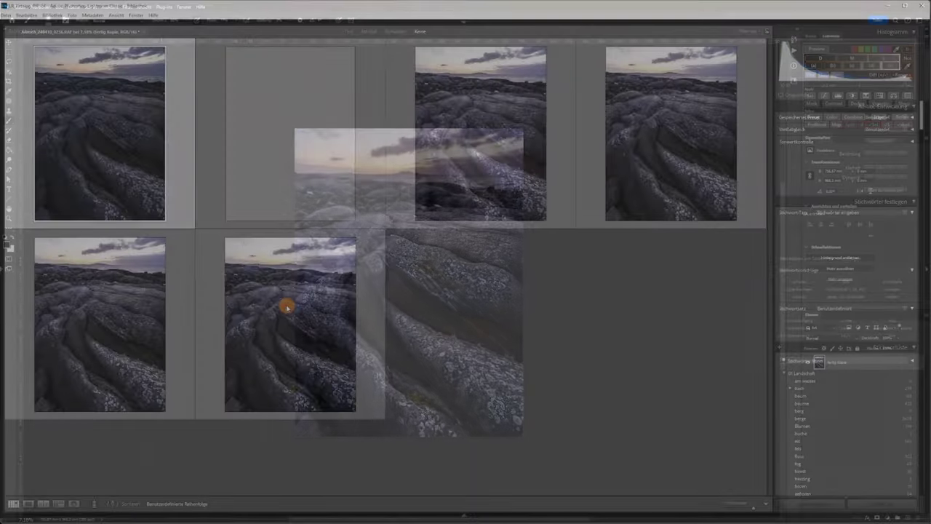
{"action": "mouse_move", "coordinate": [290, 133]}
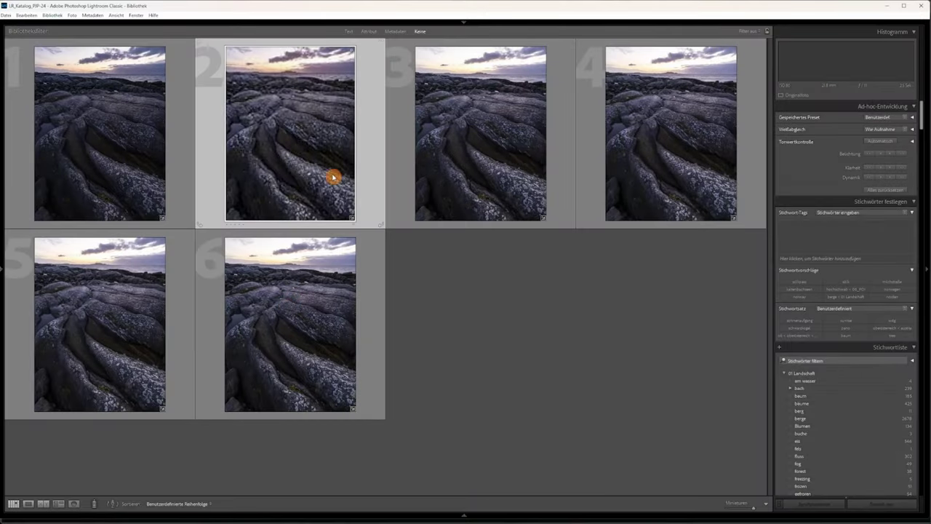
Step: Group all six versions of the rock photo into one stack and show it in Loupe view
{"action": "left_click", "coordinate": [302, 297]}
{"action": "left_click", "coordinate": [125, 168], "text": "shift"}
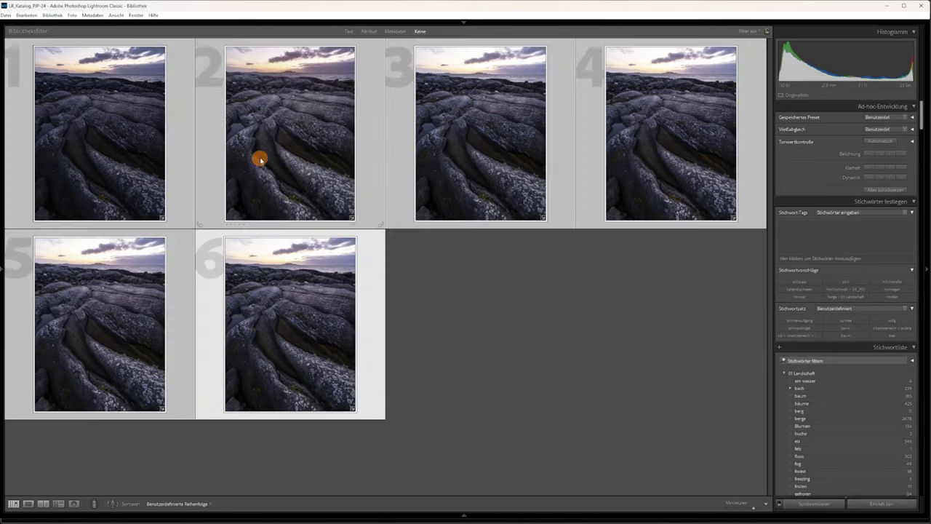
{"action": "right_click", "coordinate": [266, 147]}
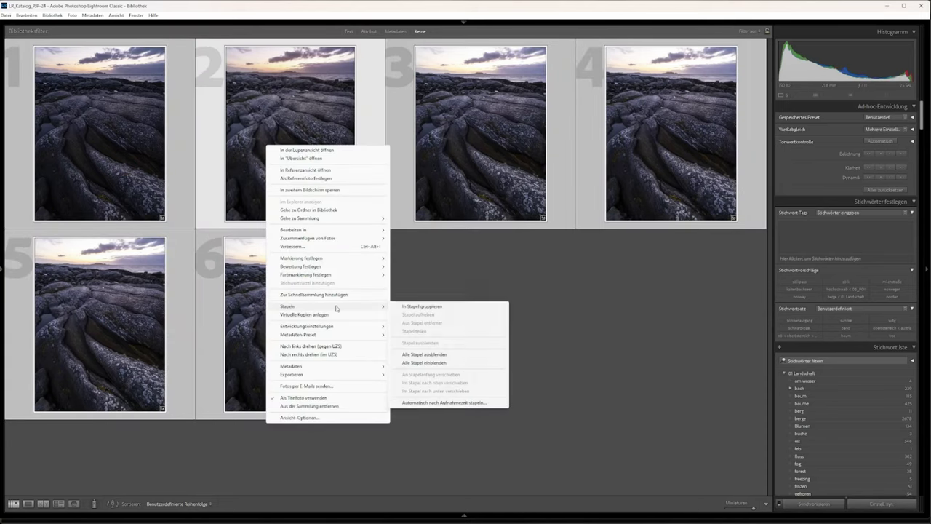
{"action": "mouse_move", "coordinate": [327, 306]}
{"action": "left_click", "coordinate": [426, 260]}
{"action": "left_click", "coordinate": [423, 306]}
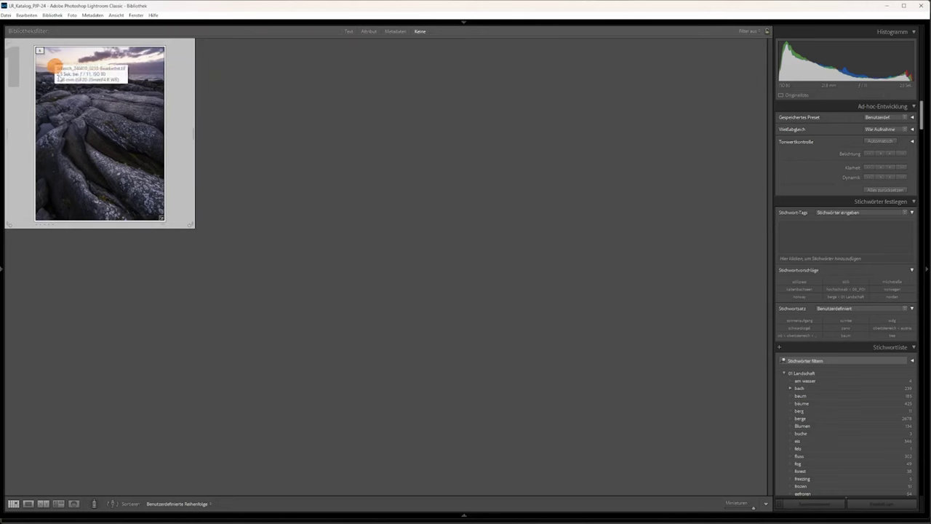
{"action": "double_click", "coordinate": [138, 172]}
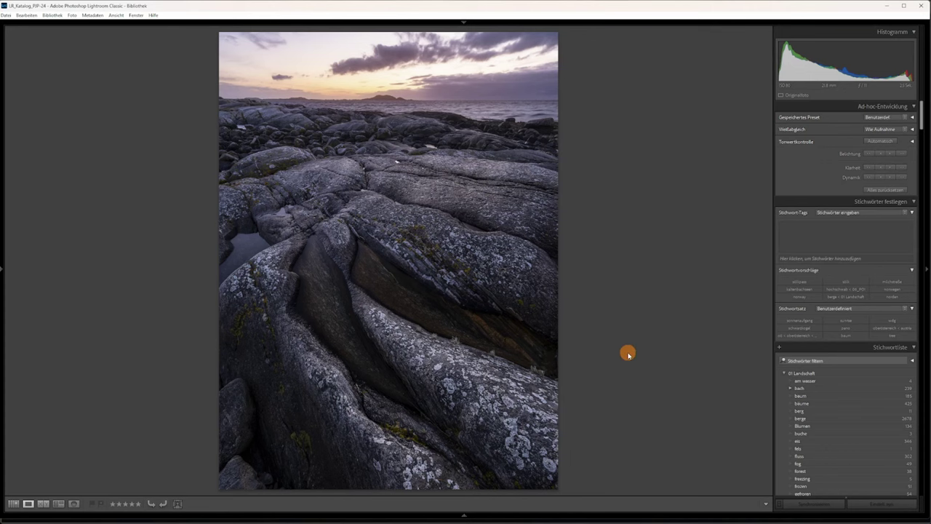
Step: In Develop, draw a radial gradient mask centred on the photo
{"action": "key", "text": "d"}
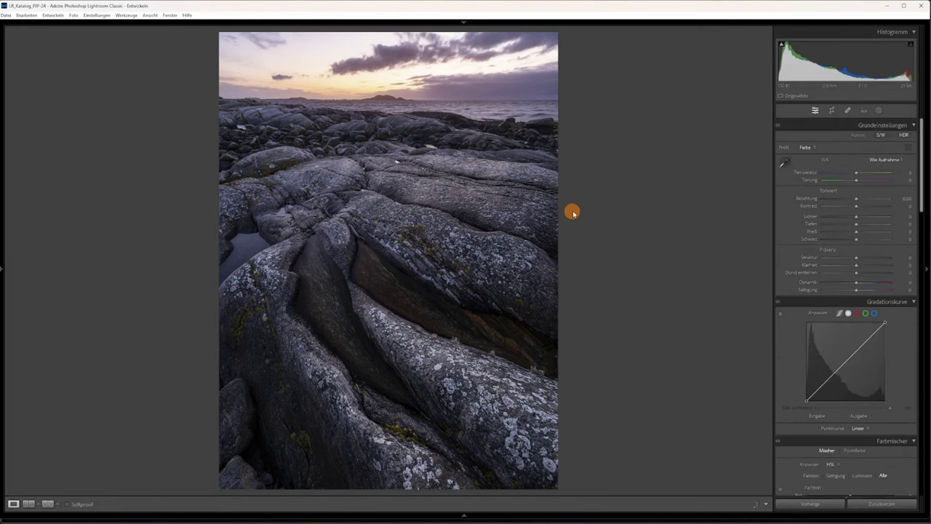
{"action": "left_click", "coordinate": [879, 112]}
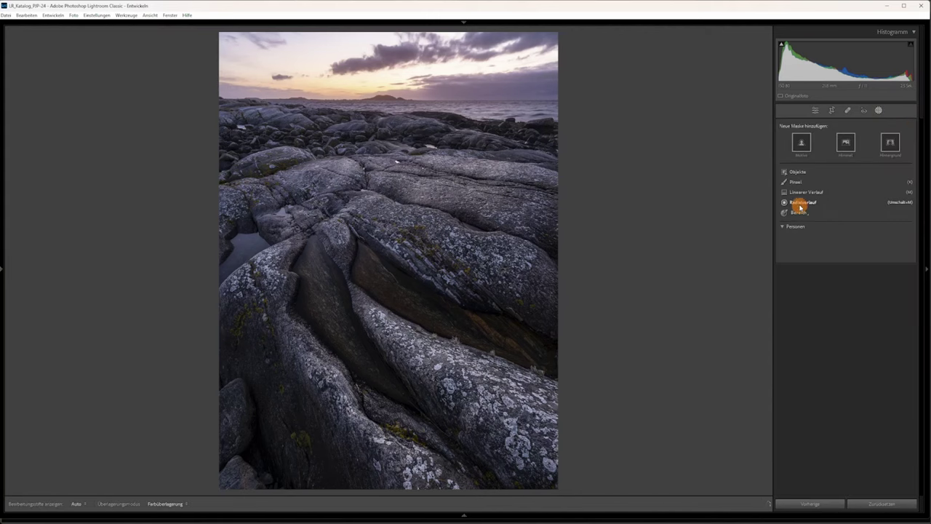
{"action": "left_click_drag", "start_coordinate": [421, 272], "coordinate": [357, 339]}
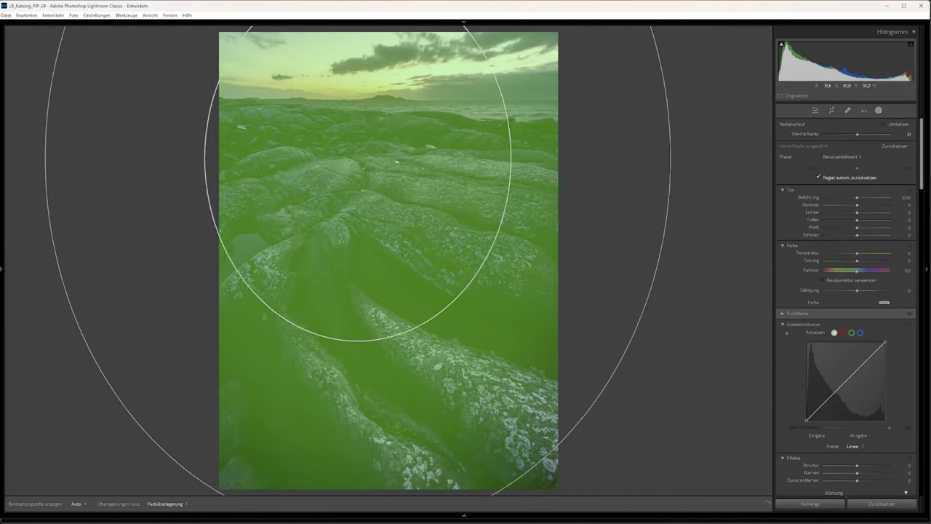
{"action": "left_click_drag", "start_coordinate": [357, 264], "coordinate": [357, 343]}
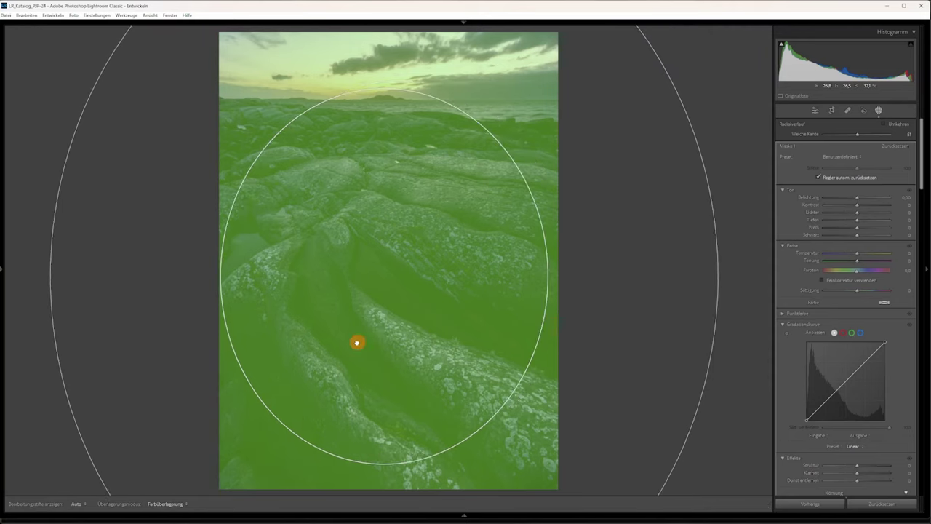
Step: Invert the radial mask and darken the edges with Exposure −0.53 and slightly lowered midtones
{"action": "left_click", "coordinate": [893, 124]}
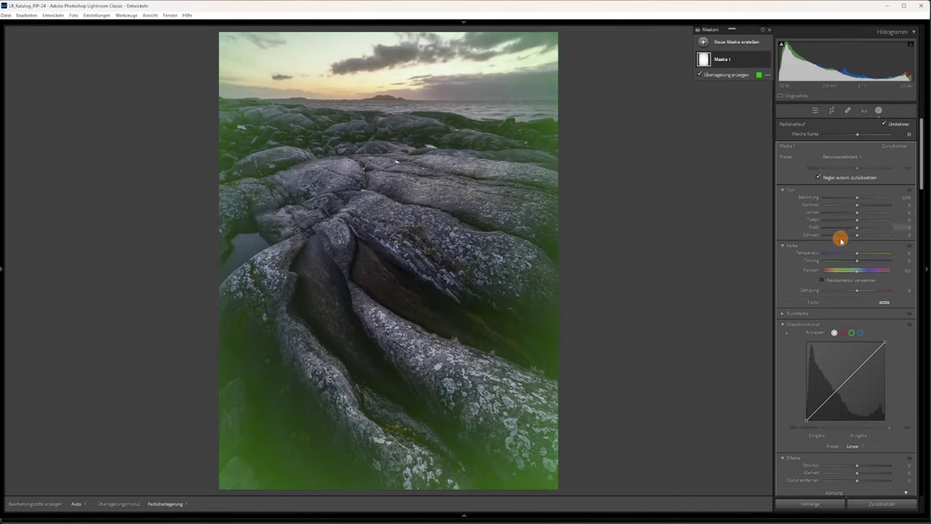
{"action": "left_click_drag", "start_coordinate": [852, 201], "coordinate": [852, 198]}
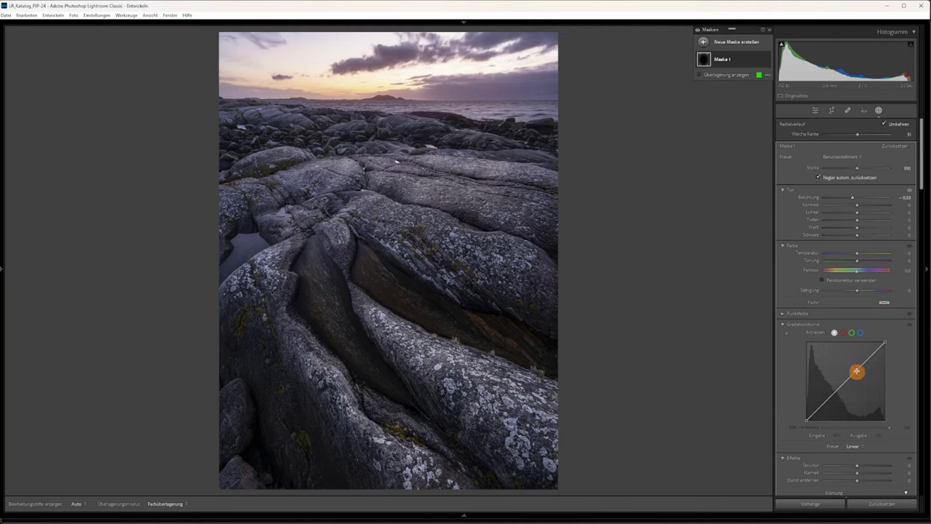
{"action": "left_click_drag", "start_coordinate": [855, 369], "coordinate": [858, 371]}
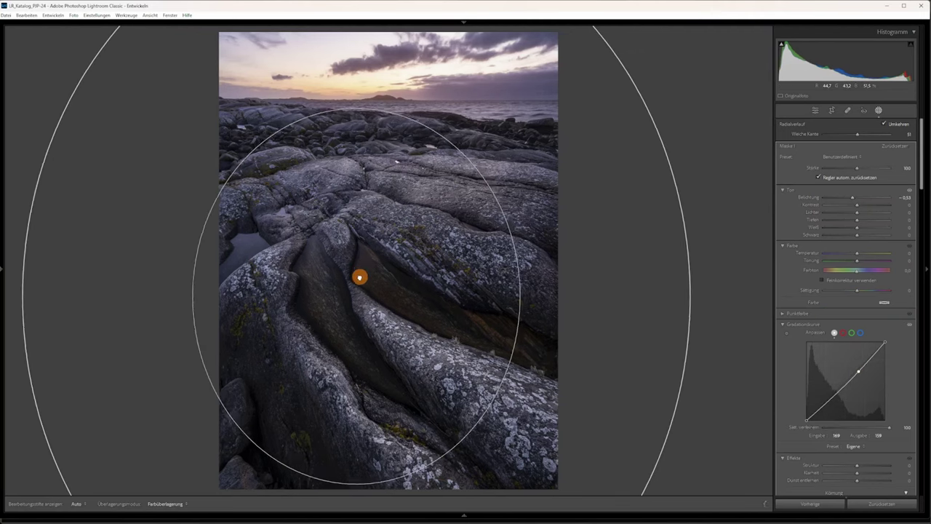